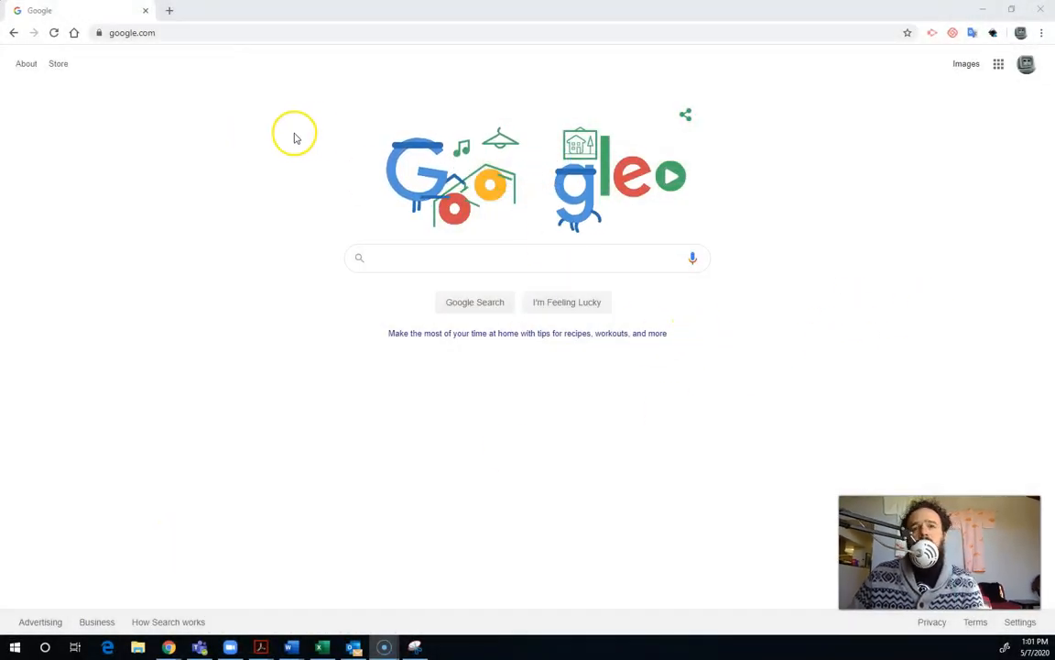
Step: Open Google Forms from the Google apps and create a new blank form
click(998, 65)
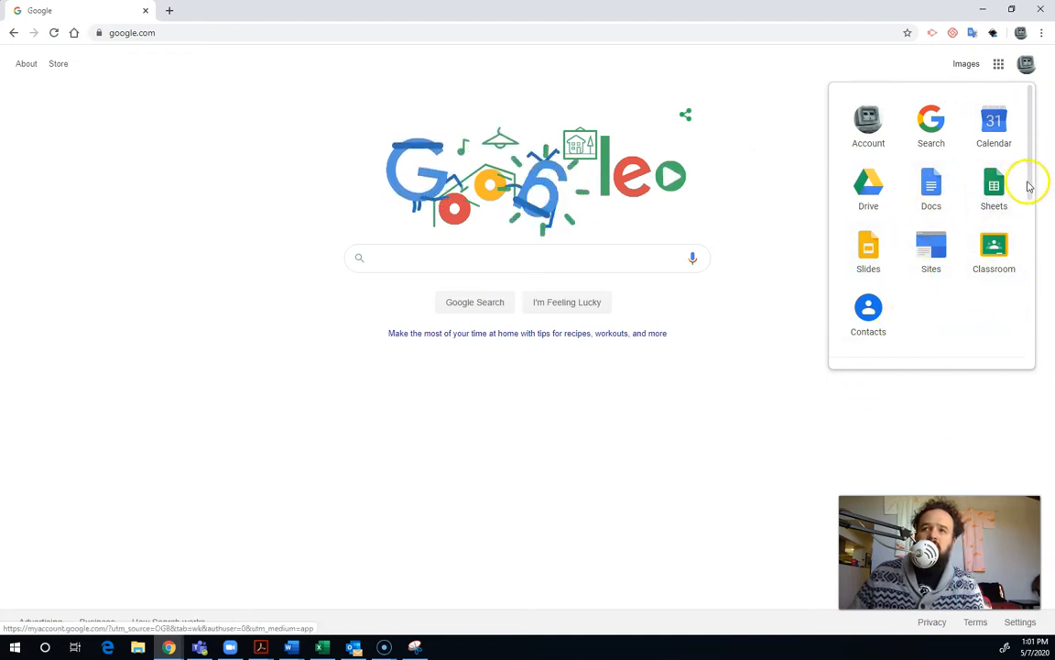
scroll(964, 252, down, 4)
click(931, 156)
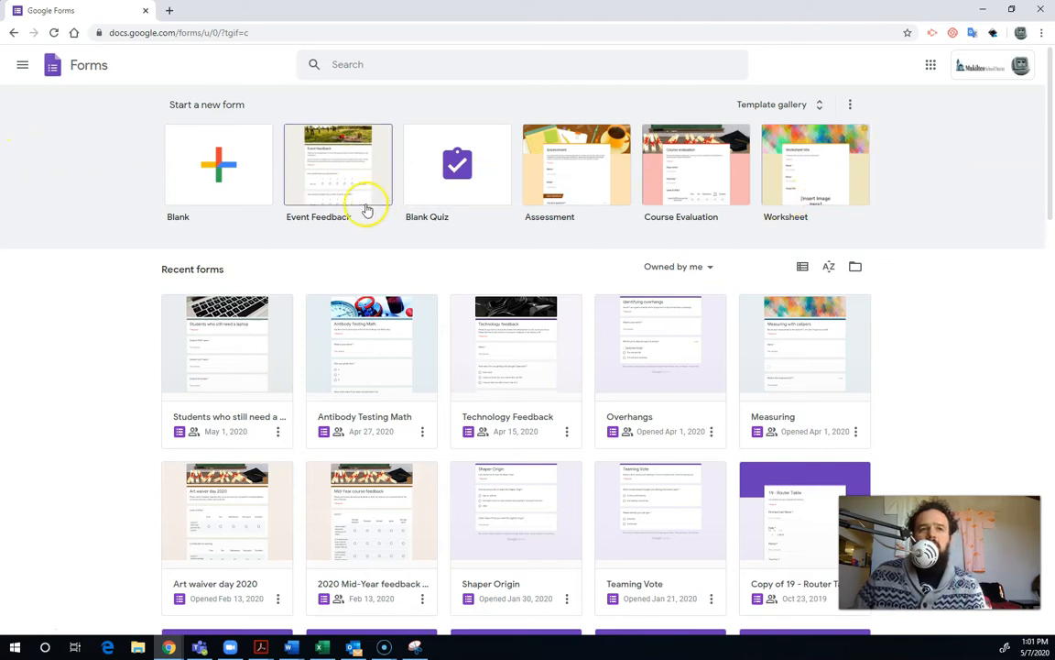
click(233, 185)
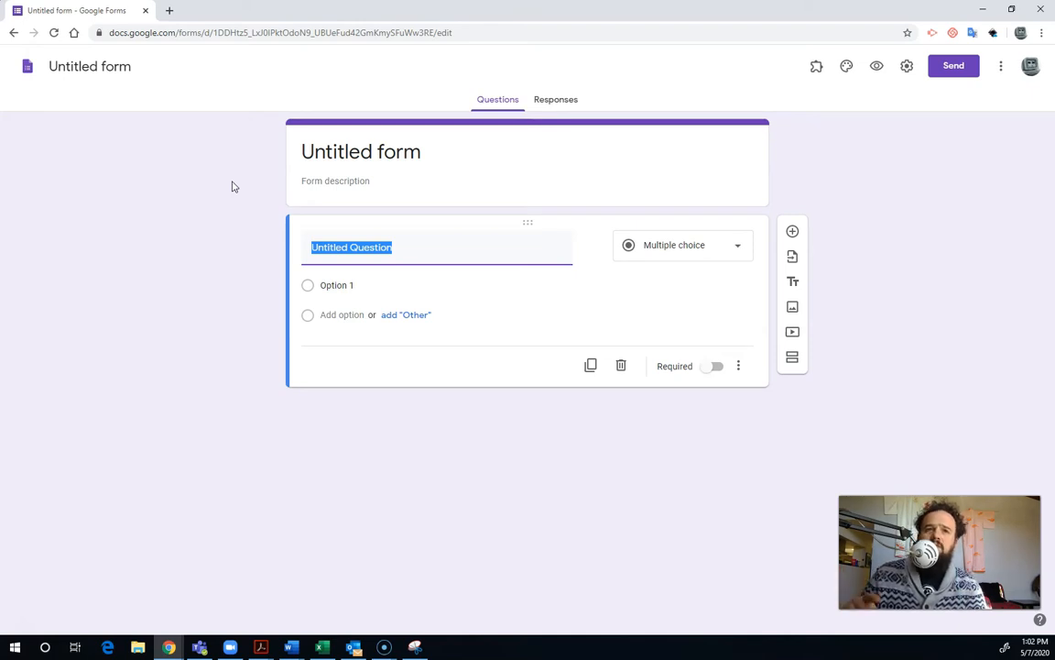
Step: Title the form "Math review worksheet" and give the form file the same name
click(388, 165)
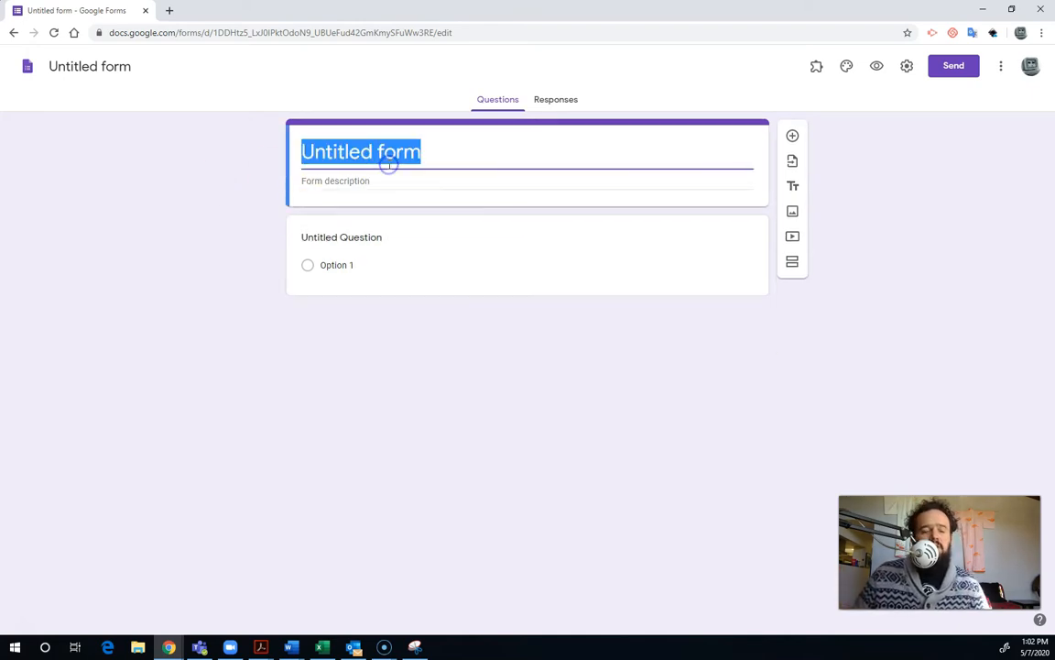
text(Math r)
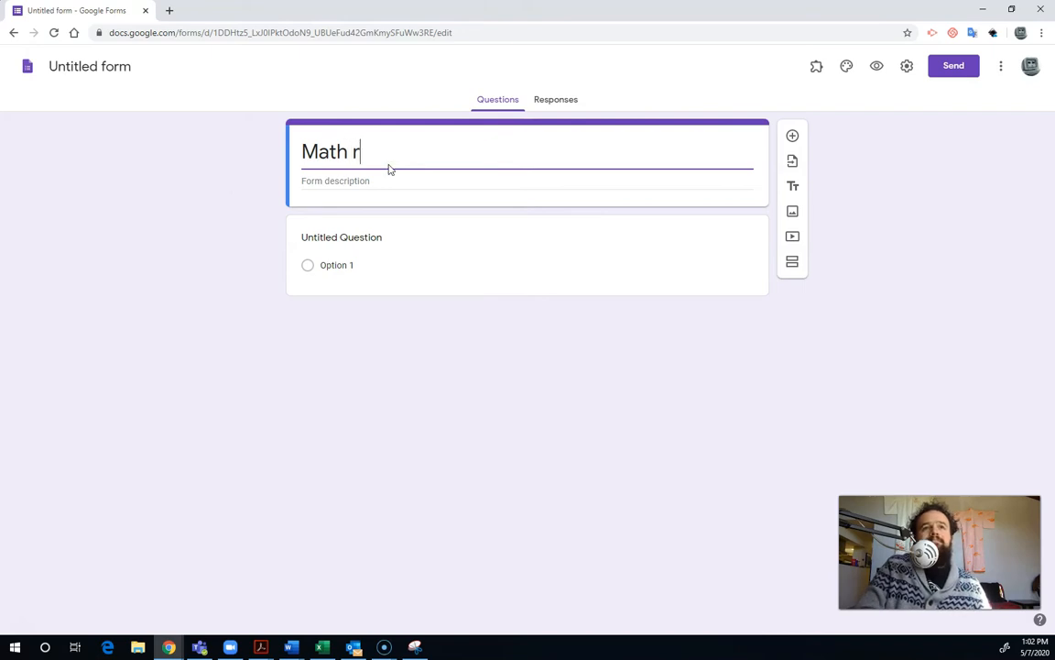
text(eview worksheet)
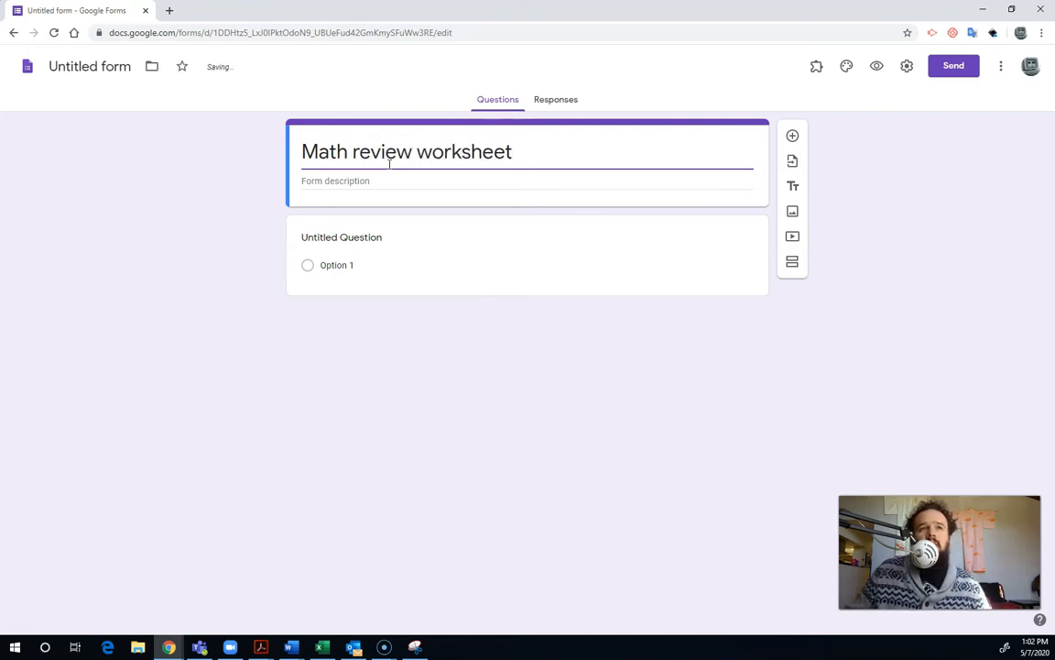
click(120, 72)
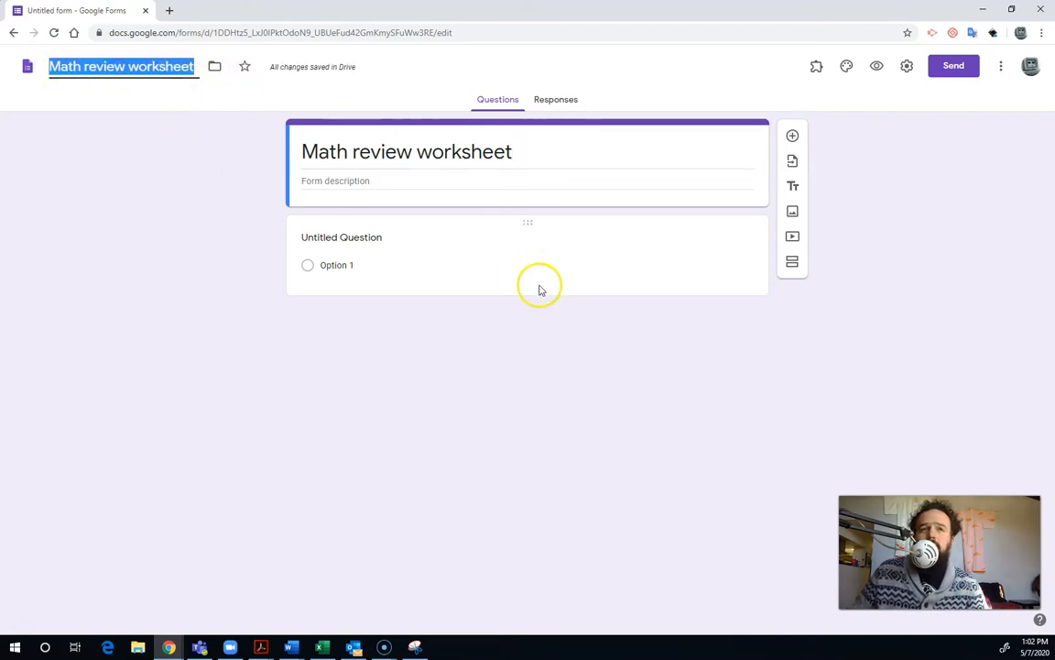
Step: Make the first question "What is your name?" a required short-answer question
click(396, 240)
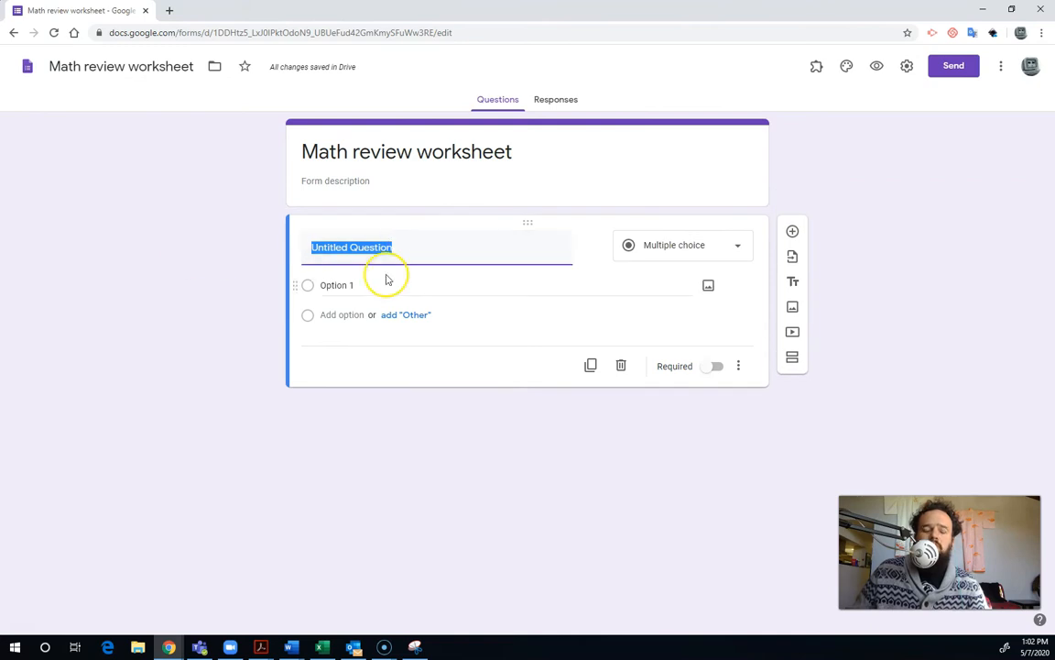
text(What )
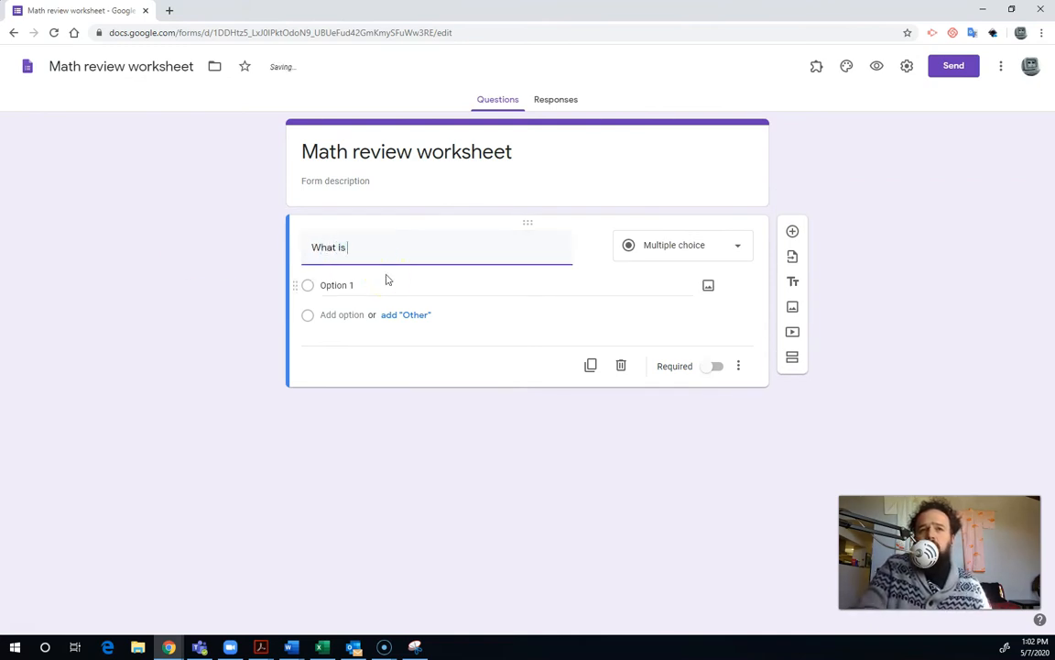
text(is your name?)
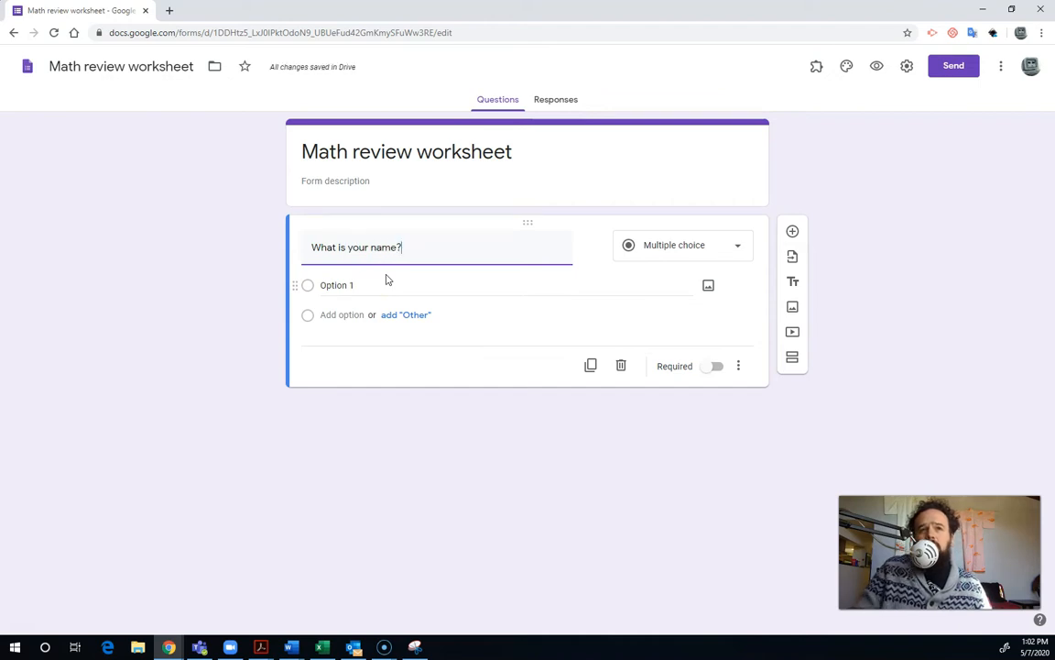
click(333, 300)
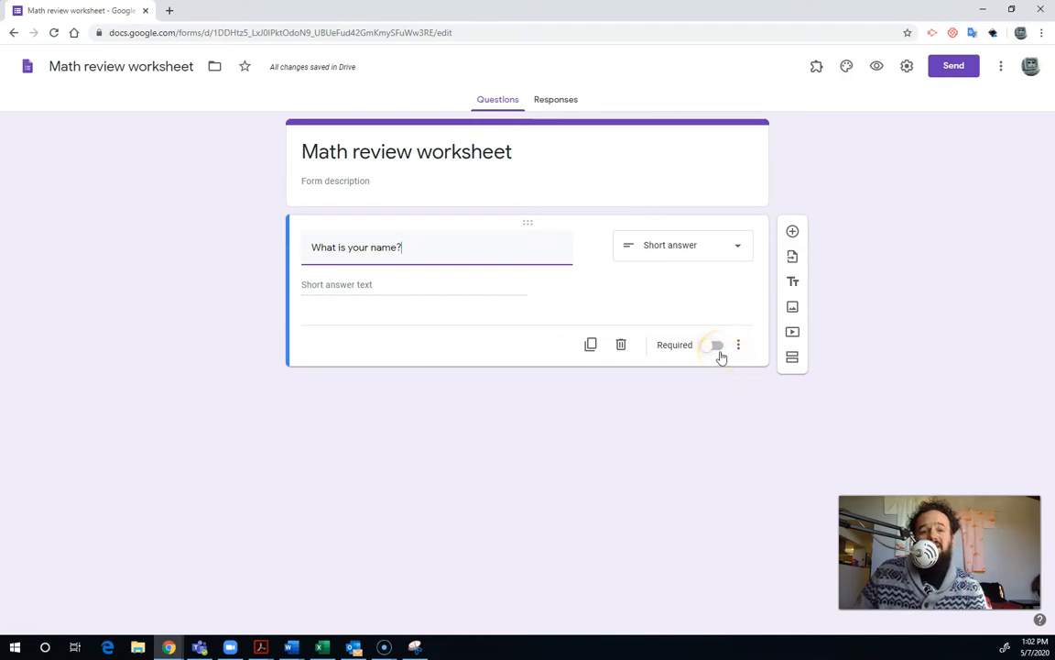
click(717, 350)
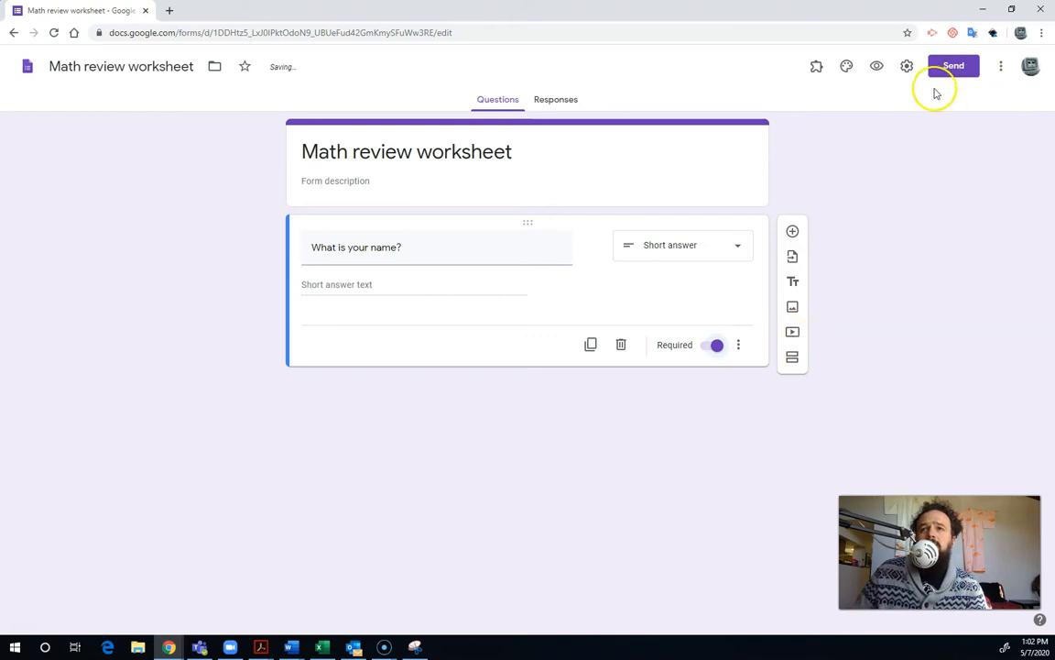
Step: In the form's general settings, enable collecting email addresses and limit respondents to 1 response
click(905, 68)
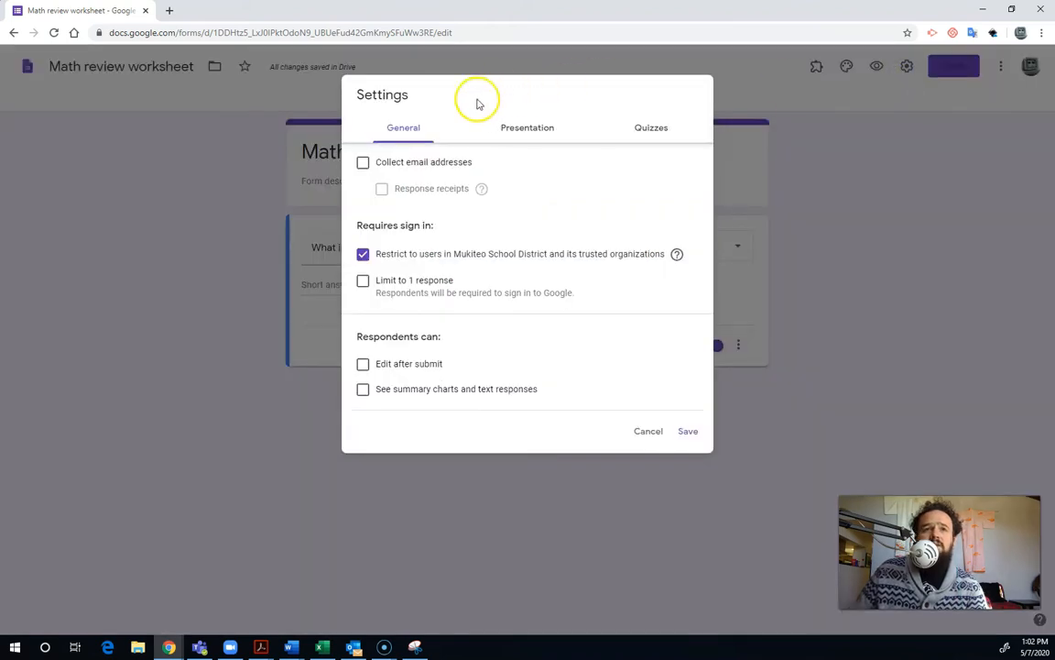
click(412, 161)
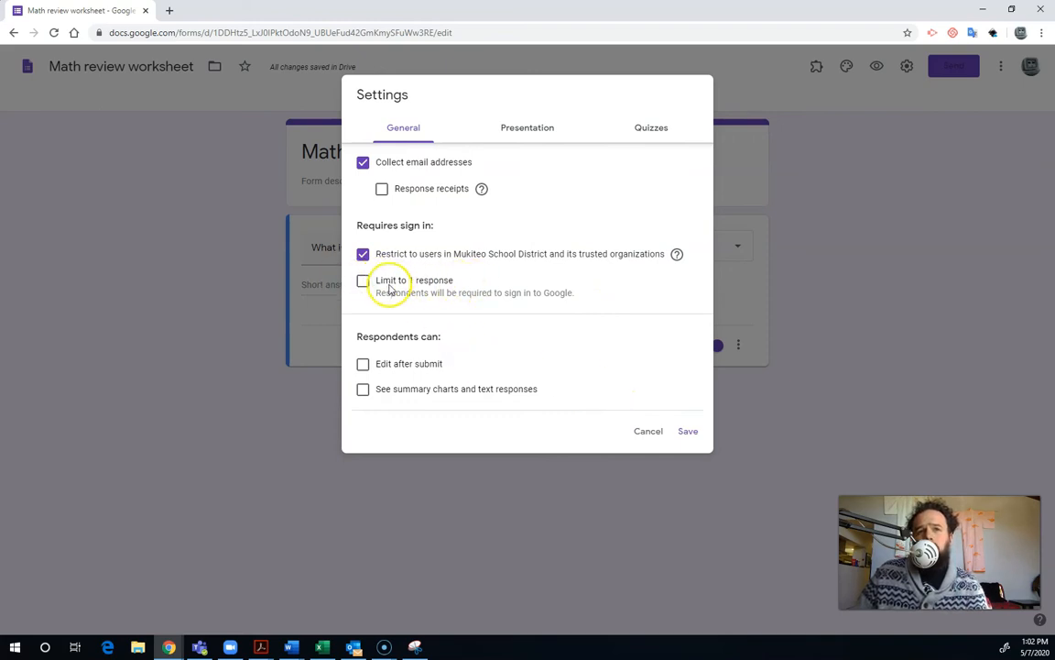
click(362, 281)
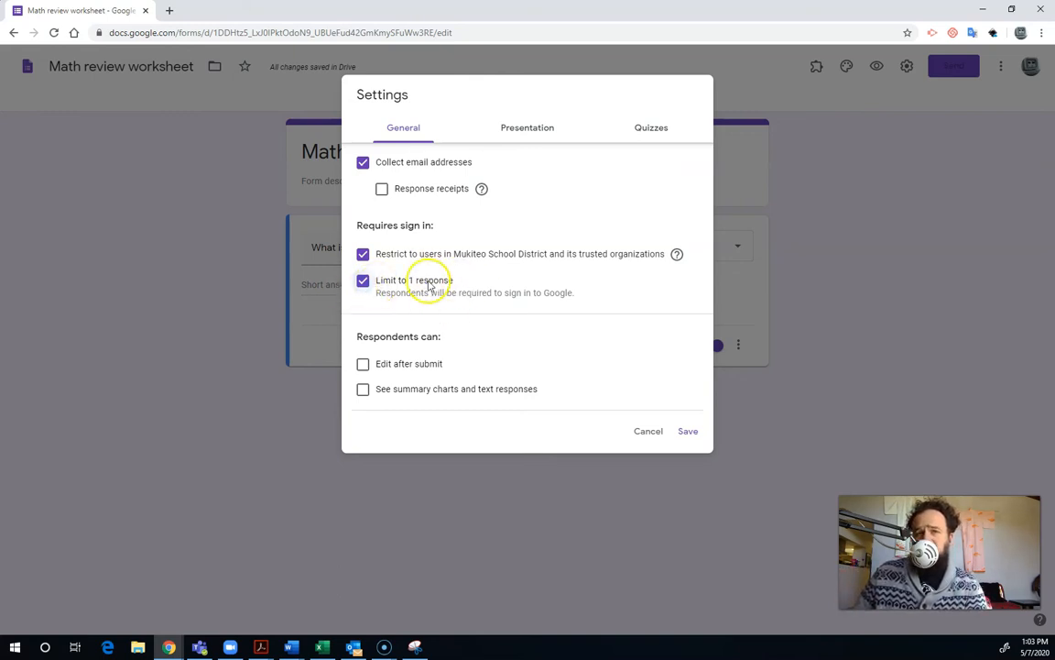
Step: Turn the form into a quiz and save the settings
click(654, 131)
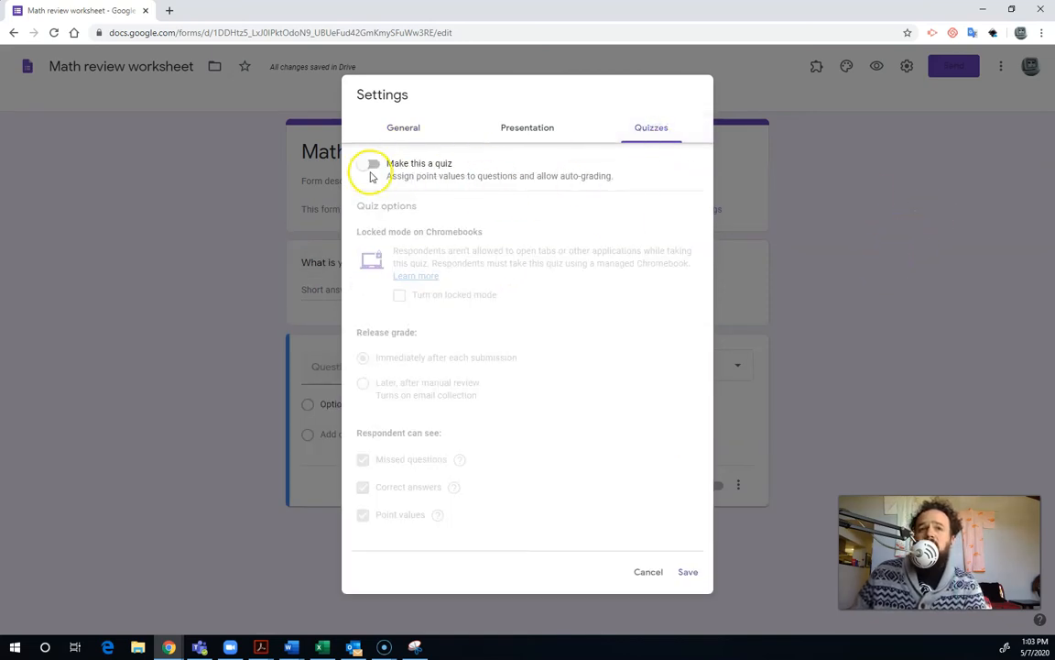
click(371, 165)
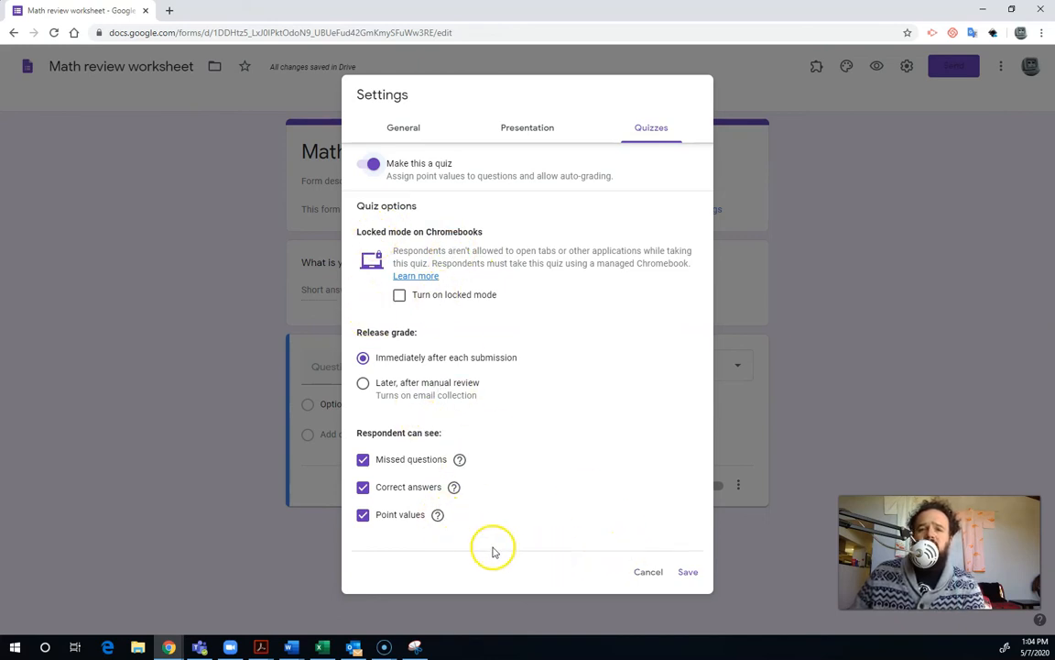
click(689, 576)
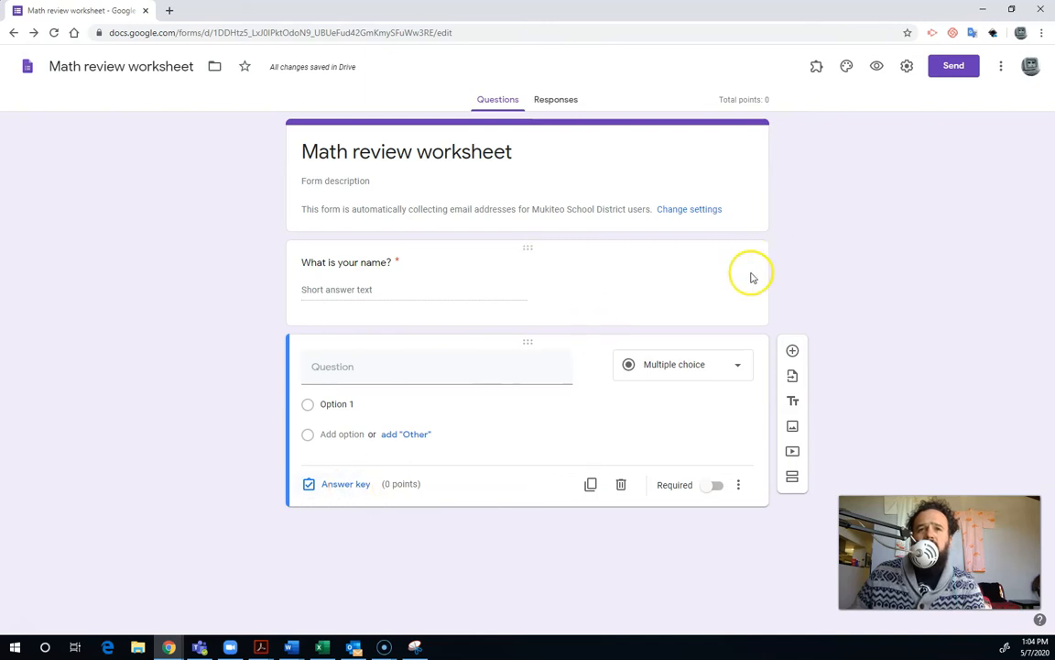
Step: Fill the second question with "Which class are you in?" and the options Period 1 and Period 4
click(450, 367)
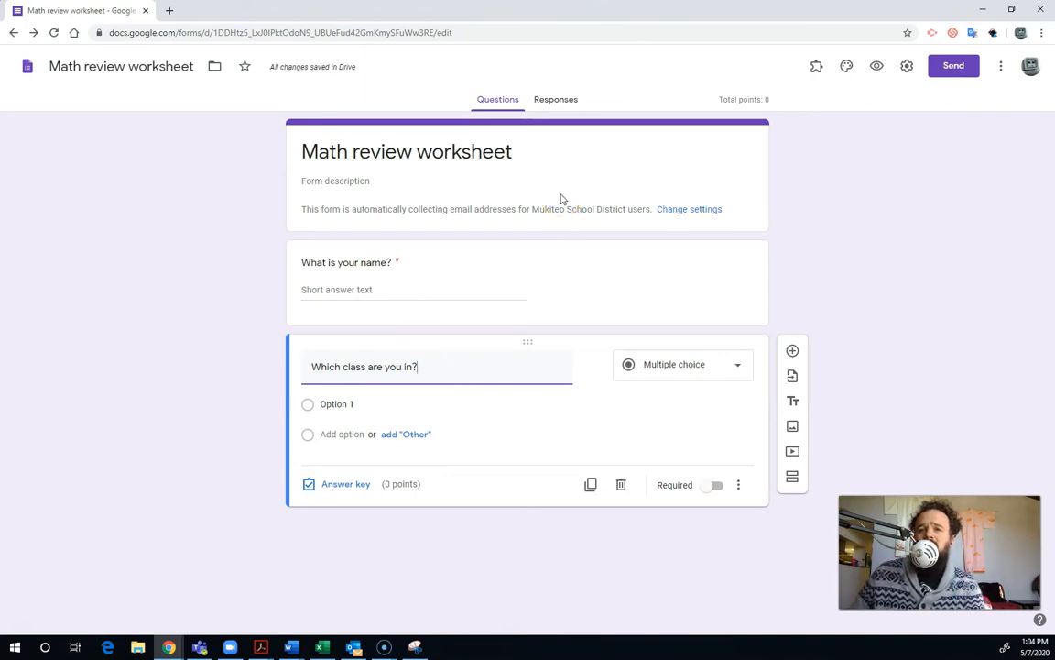
click(364, 405)
text(P)
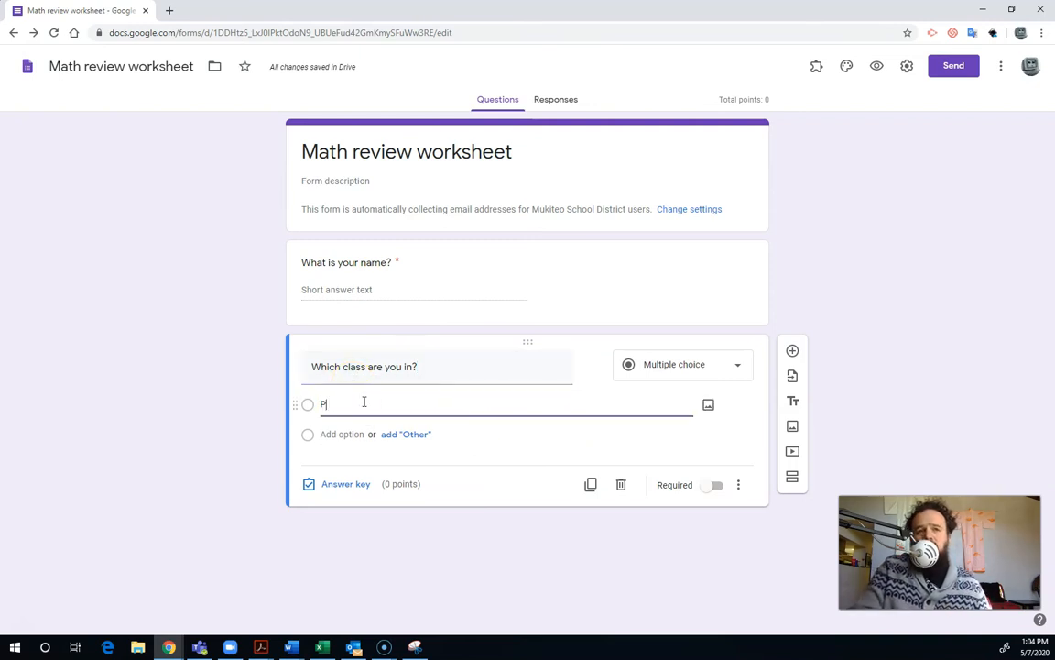
text(eriod 1)
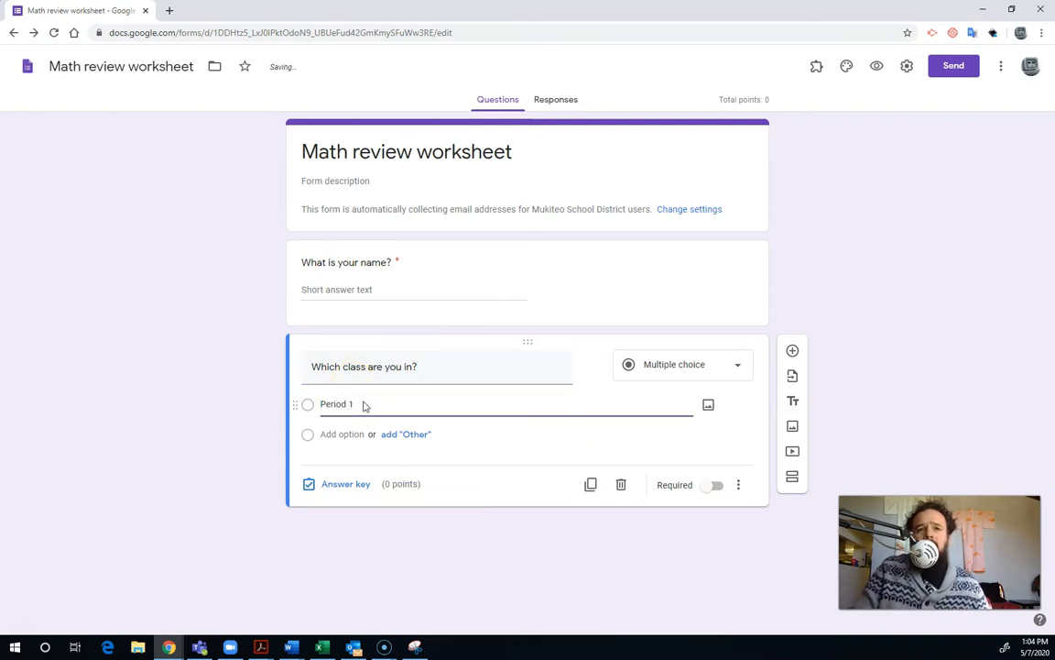
key(Return)
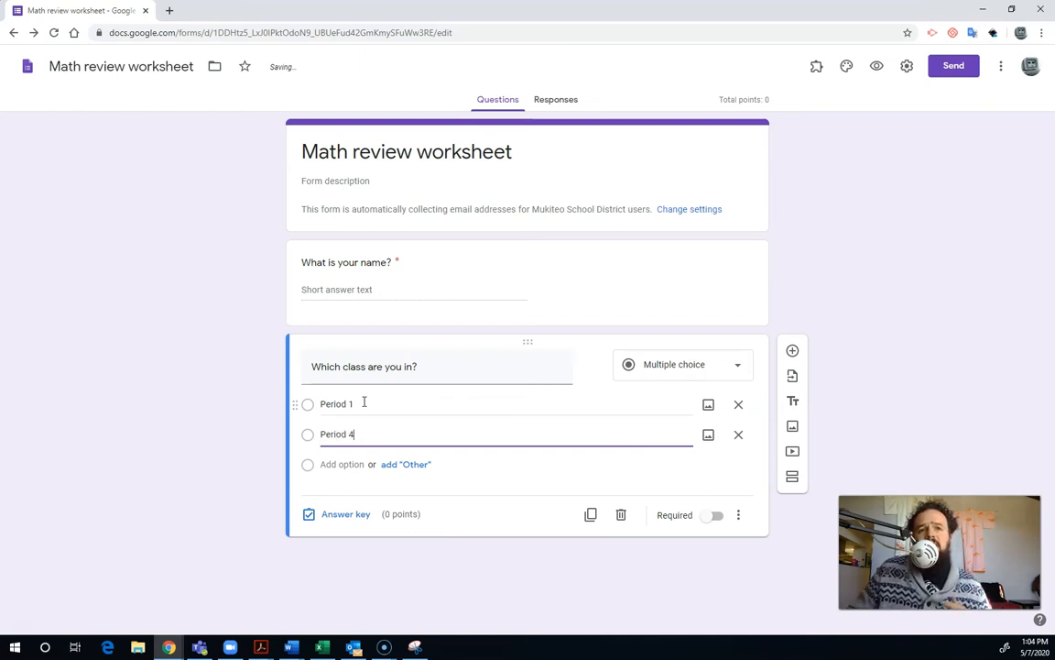
Step: Change the class question's type to Dropdown and make it required
click(708, 375)
click(681, 385)
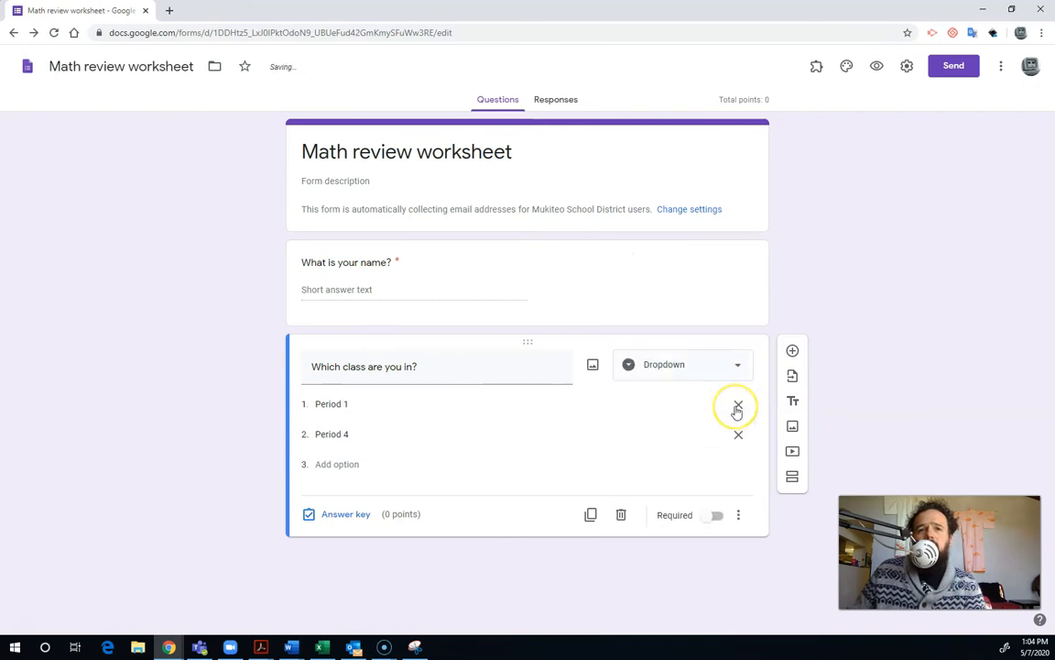
click(707, 520)
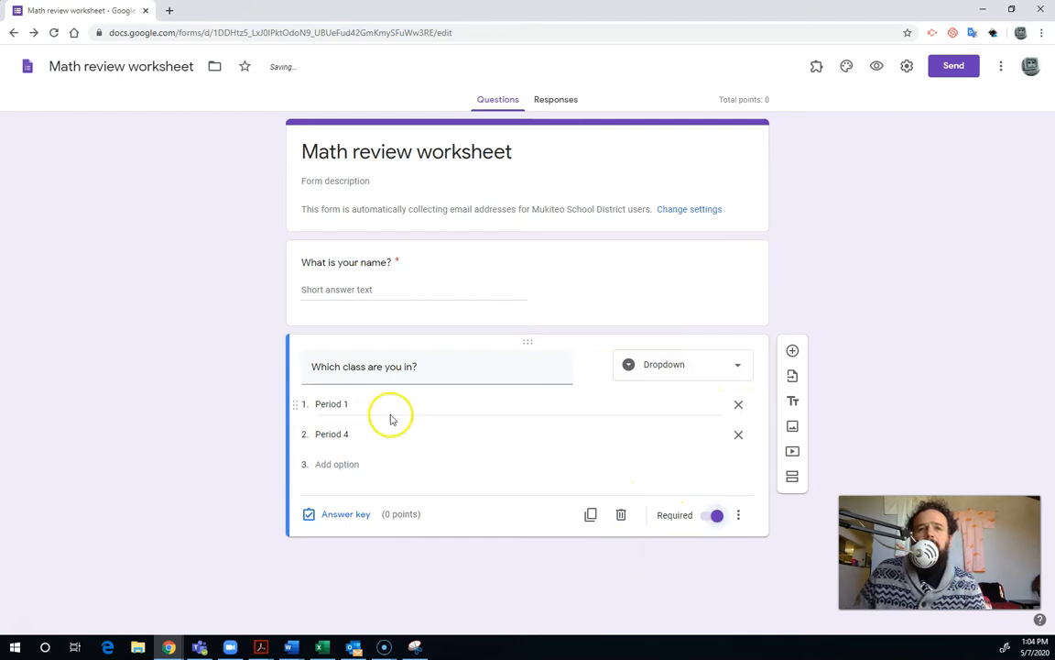
click(469, 282)
click(434, 466)
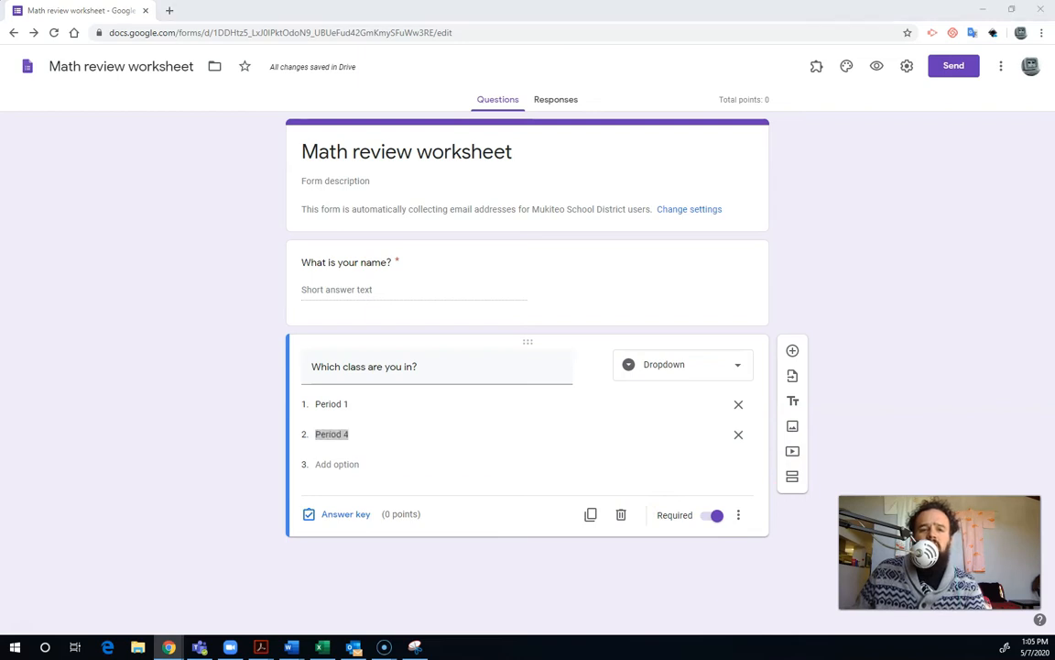
Step: Switch to the math homework PDF in Adobe Acrobat and open Snipping Tool over it
key(alt+Tab)
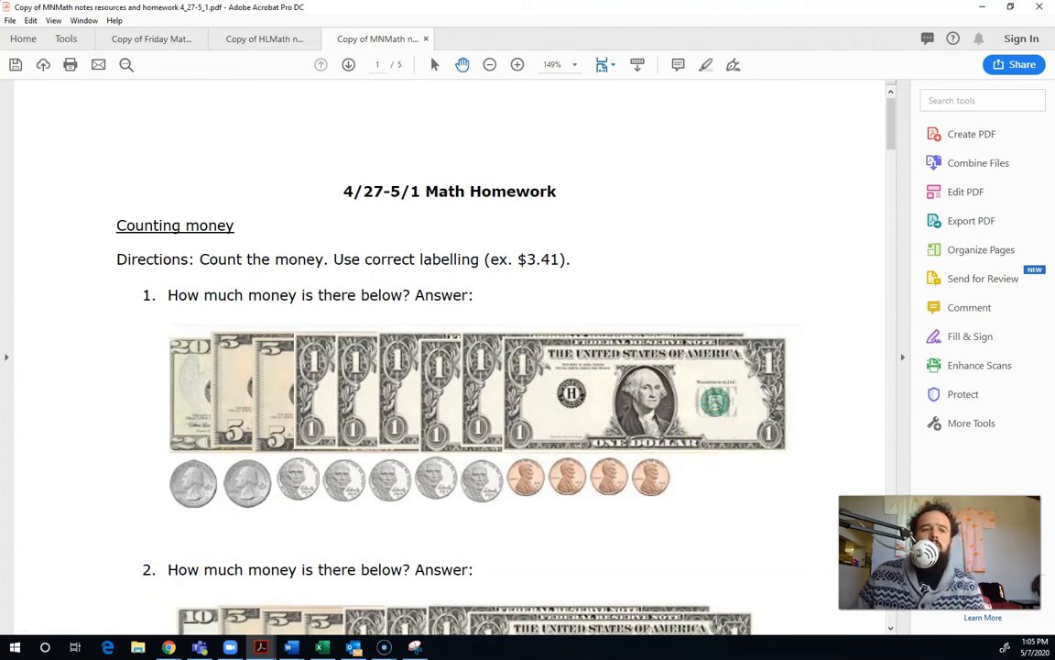
click(44, 647)
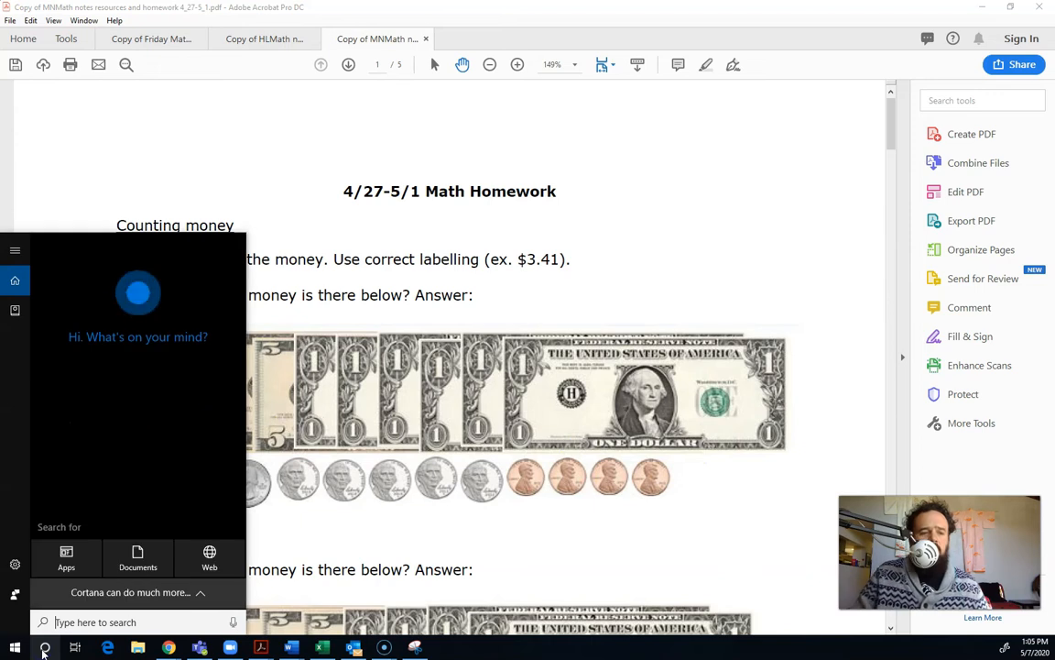
text(snip)
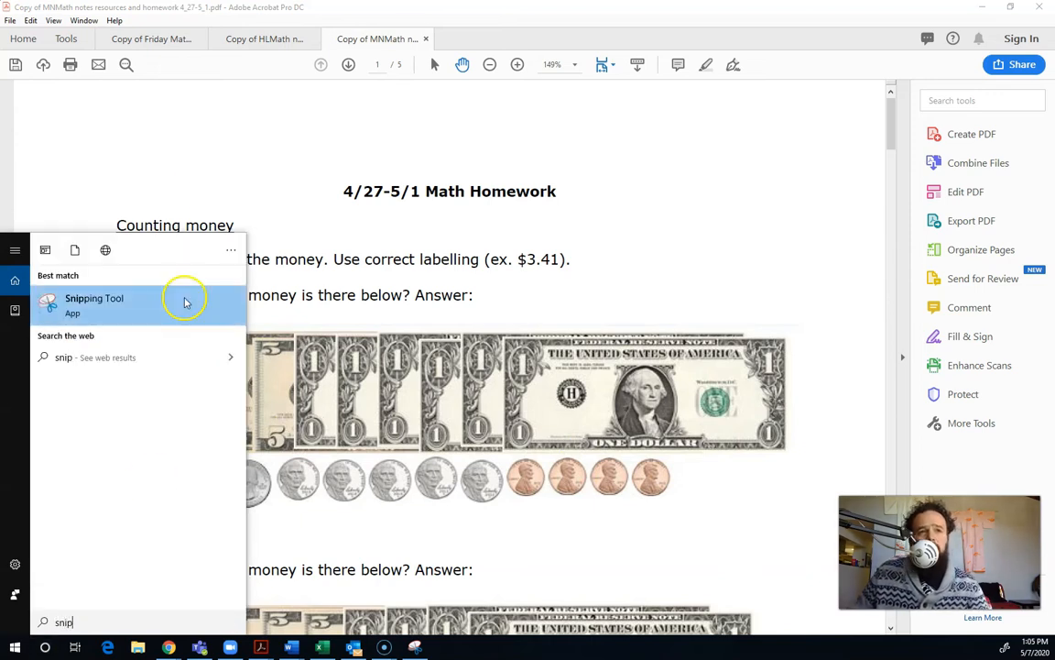
click(129, 293)
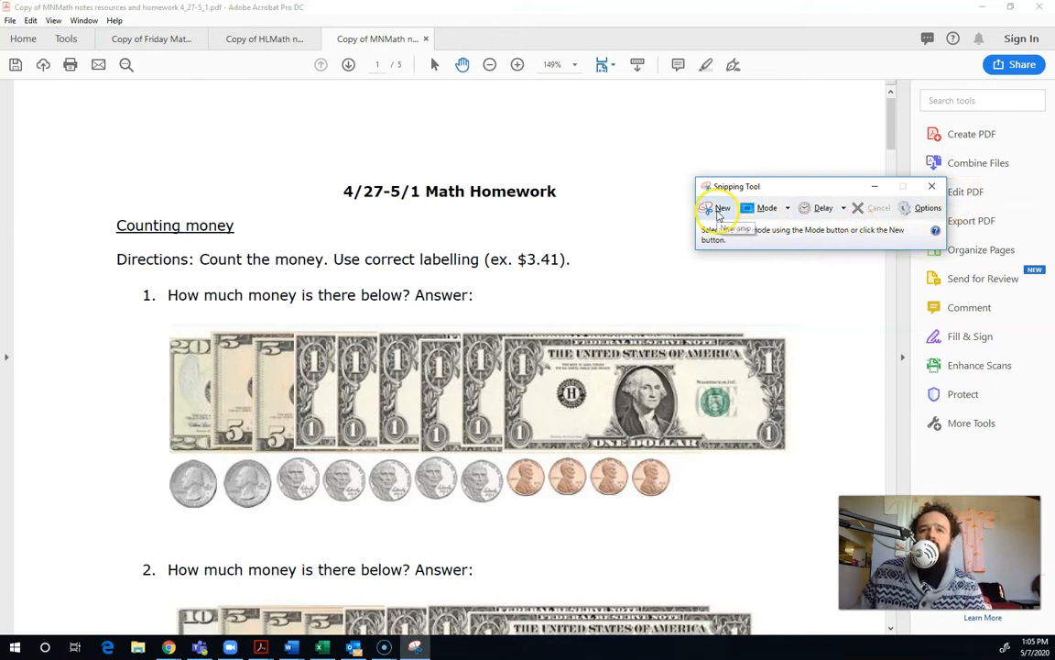
Step: Snip the text line of question 1, "How much money is there below?", from the homework page
click(720, 211)
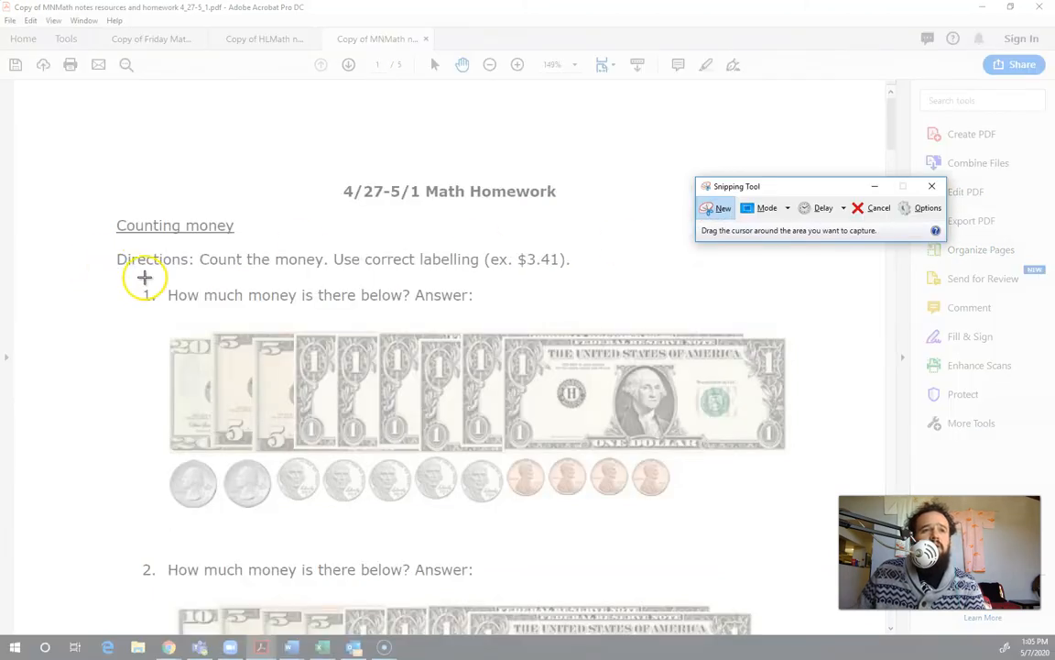
drag(131, 283, 486, 315)
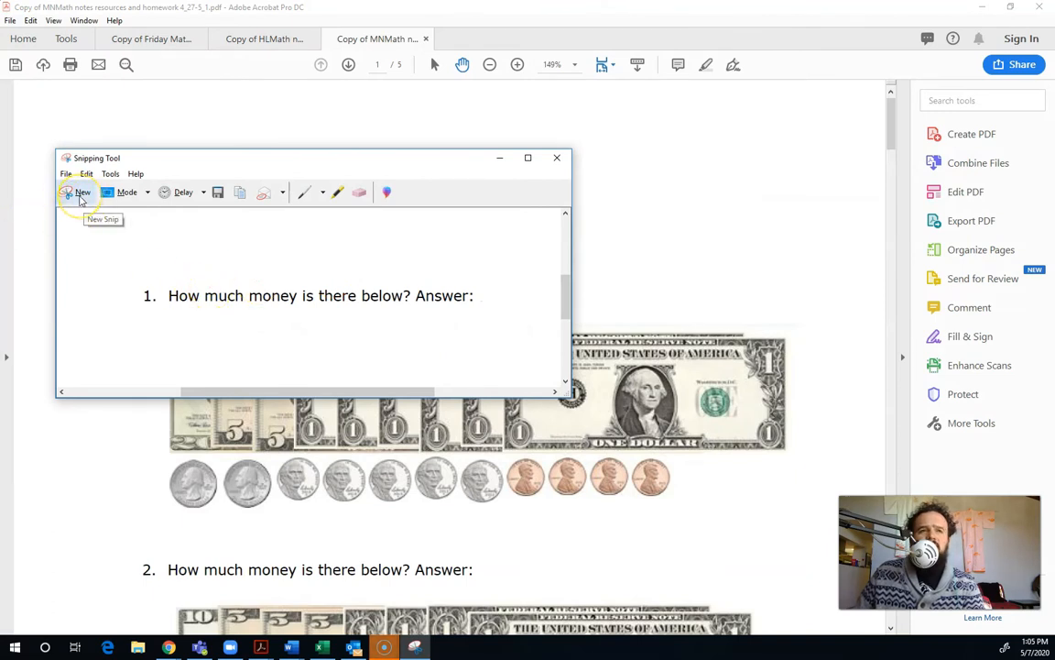
Step: Snip the directions line "Count the money. Use correct labelling (ex. $3.41)." and save it as Capture.PNG in Pictures, replacing the existing file
click(81, 199)
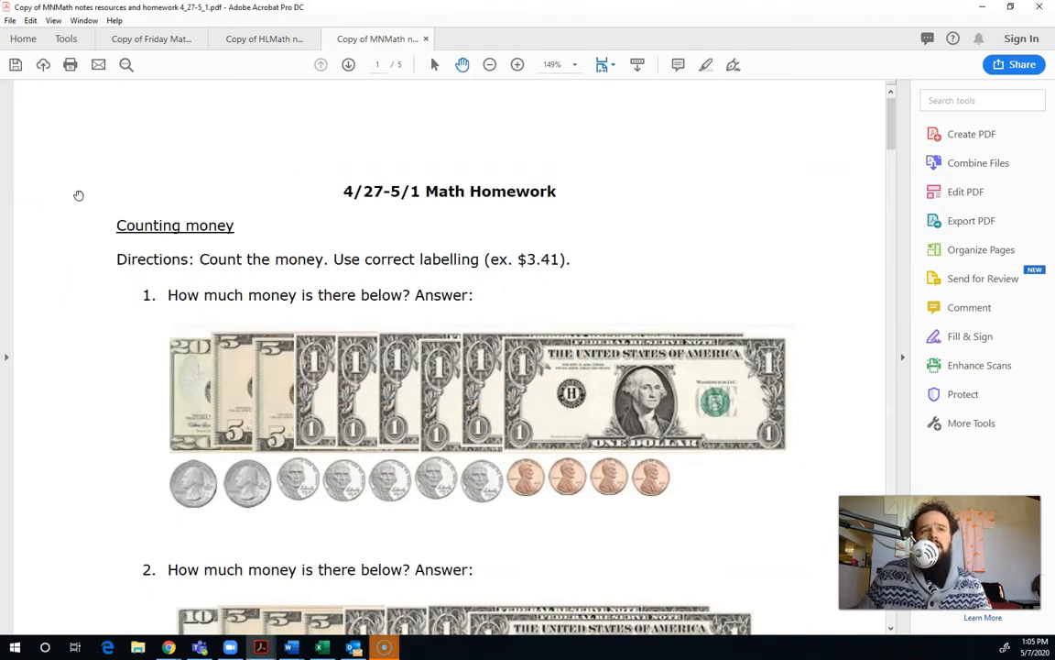
drag(111, 245, 578, 277)
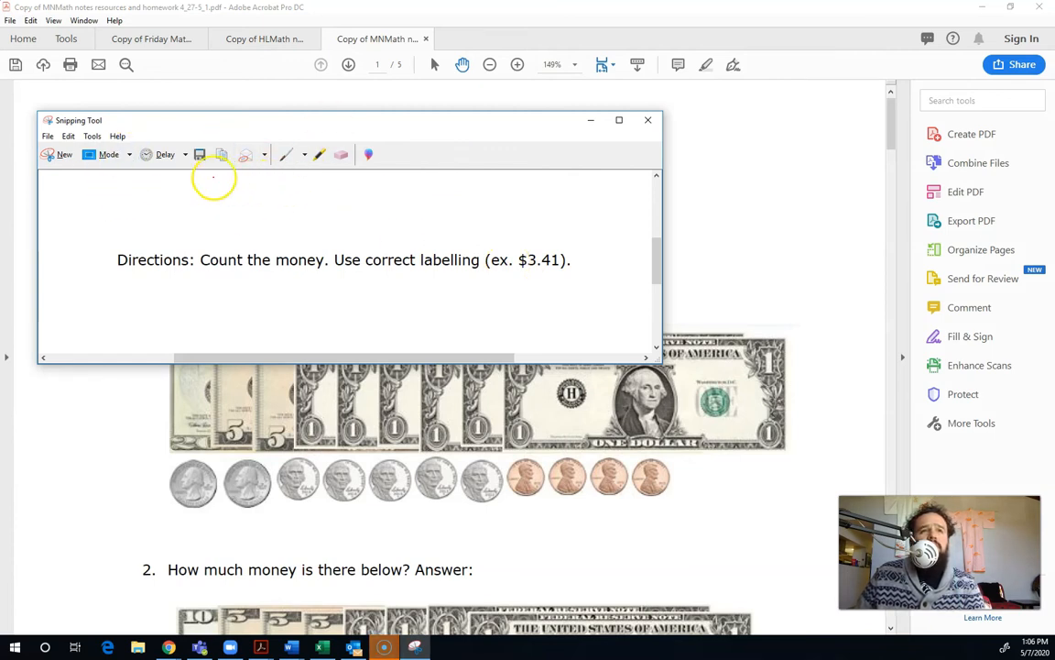
click(198, 158)
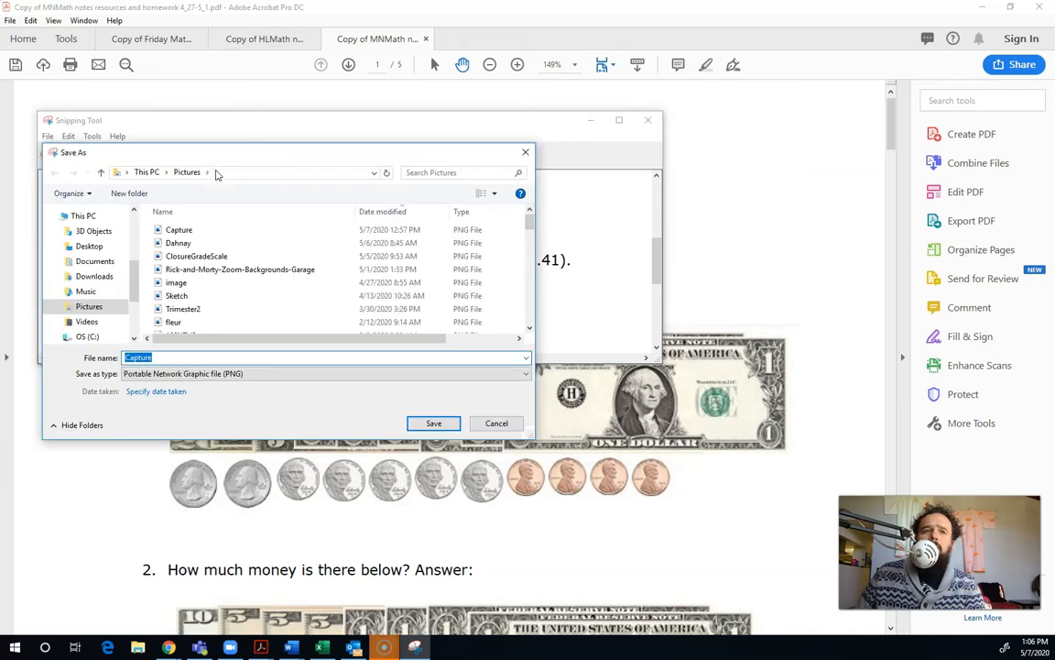
click(437, 424)
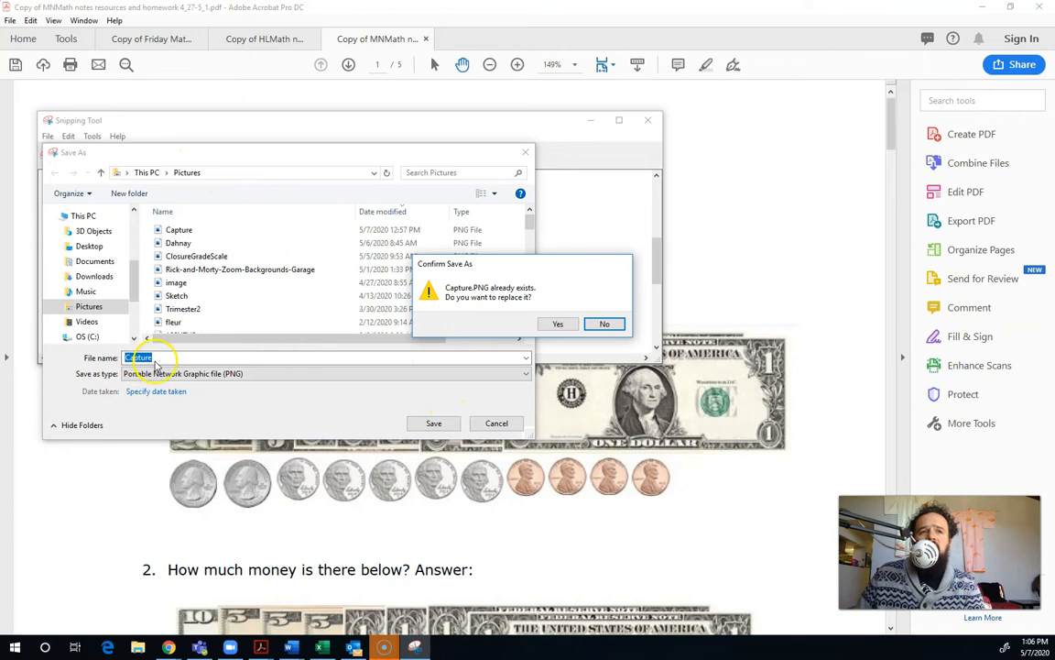
click(561, 325)
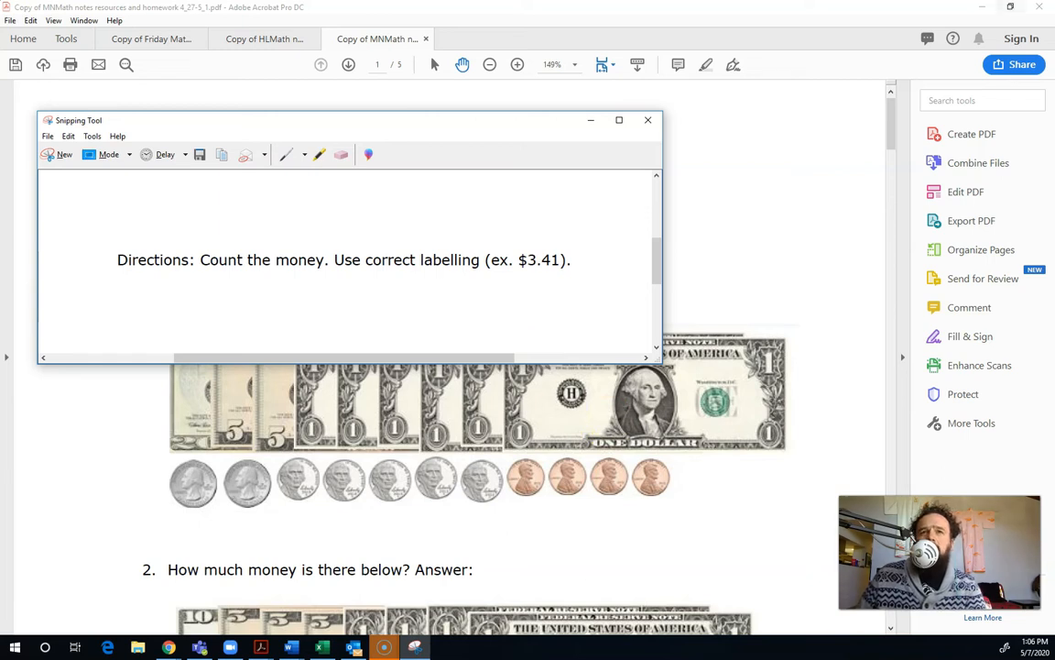
Step: Return to the form in Chrome, insert the Capture image from Pictures below the class question, and preview the form
click(997, 6)
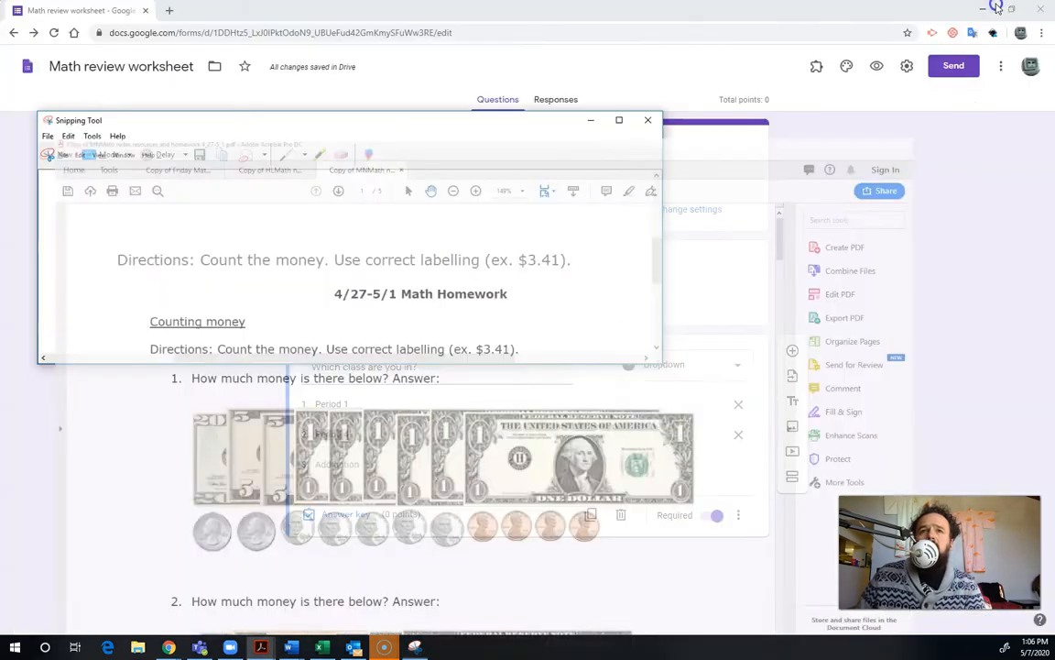
click(591, 126)
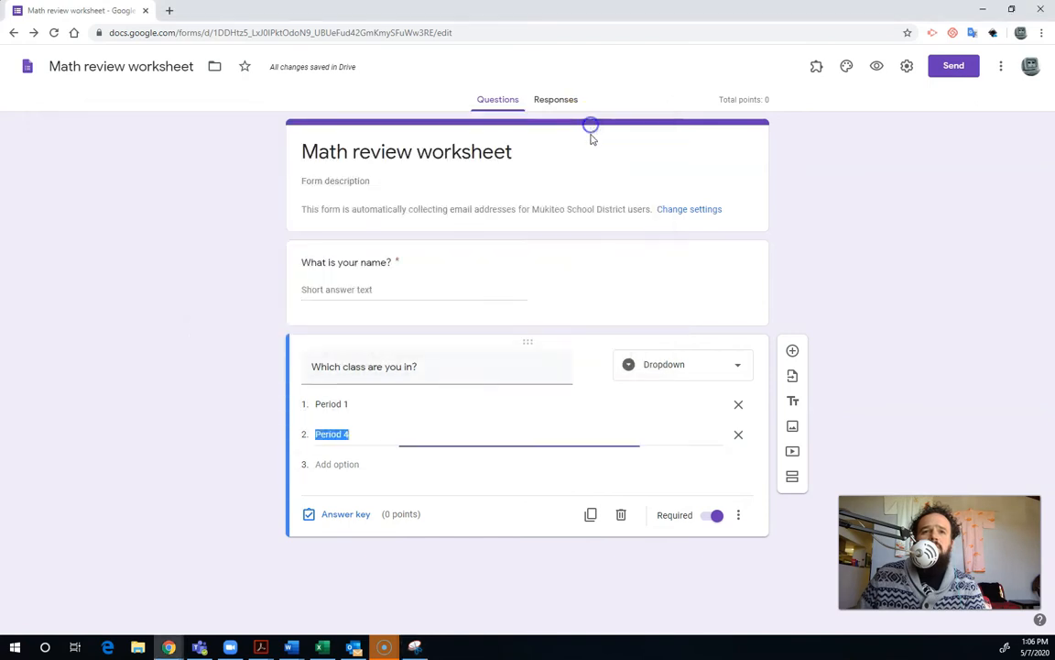
click(667, 591)
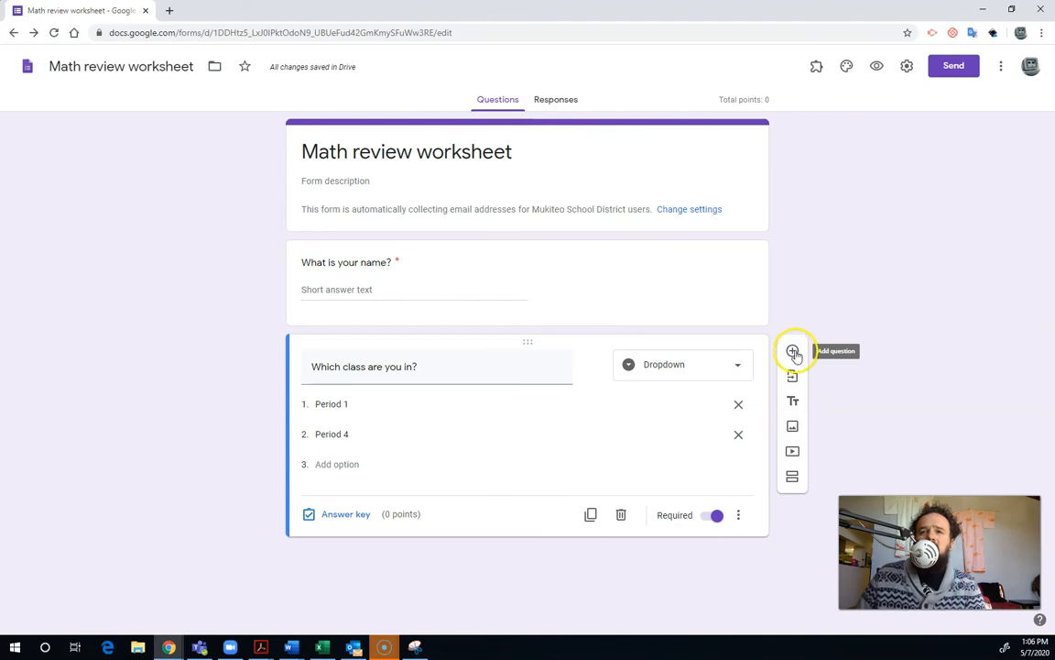
click(794, 428)
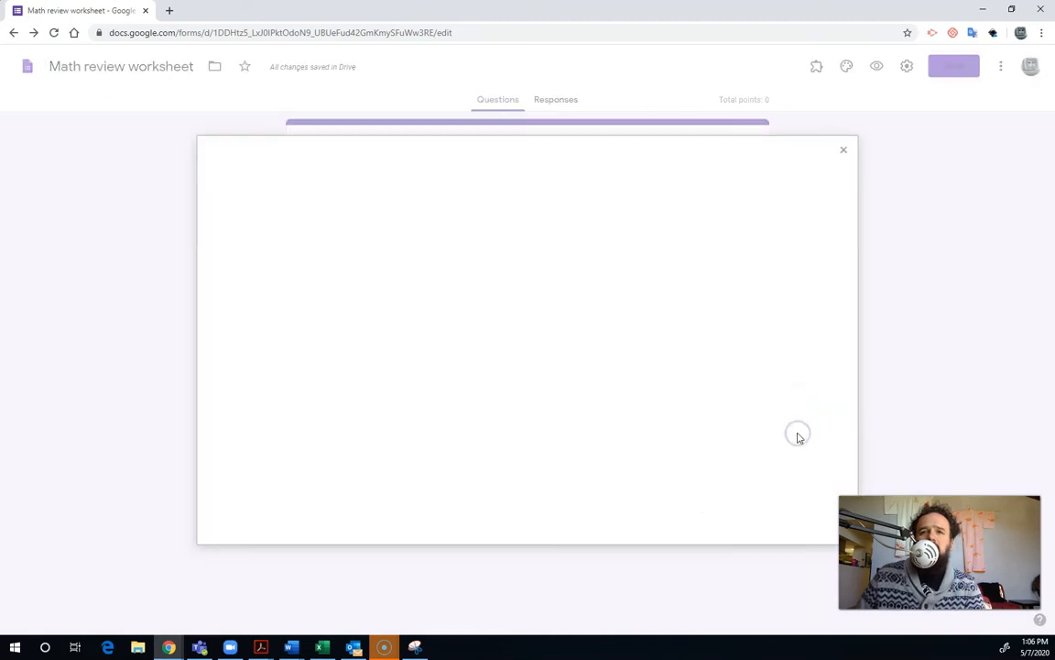
click(526, 418)
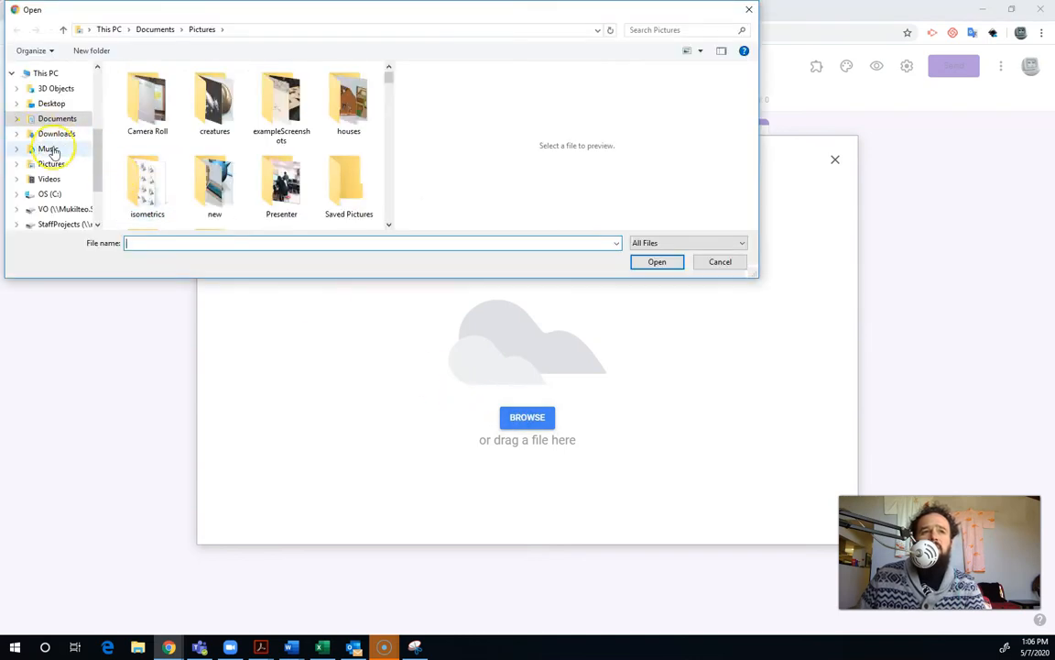
click(50, 163)
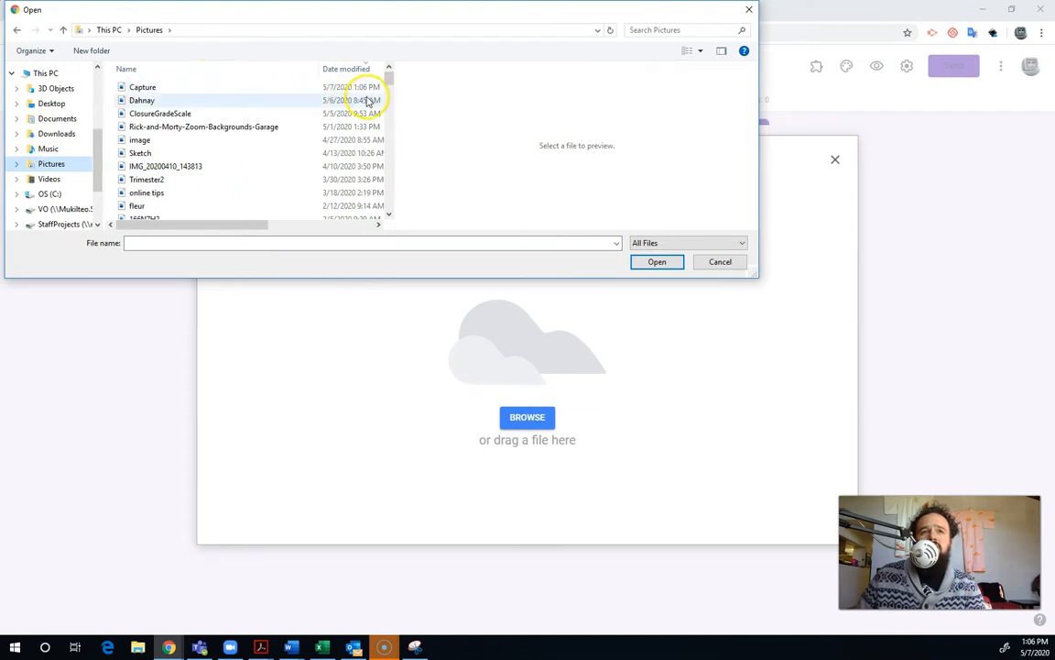
click(207, 87)
click(658, 261)
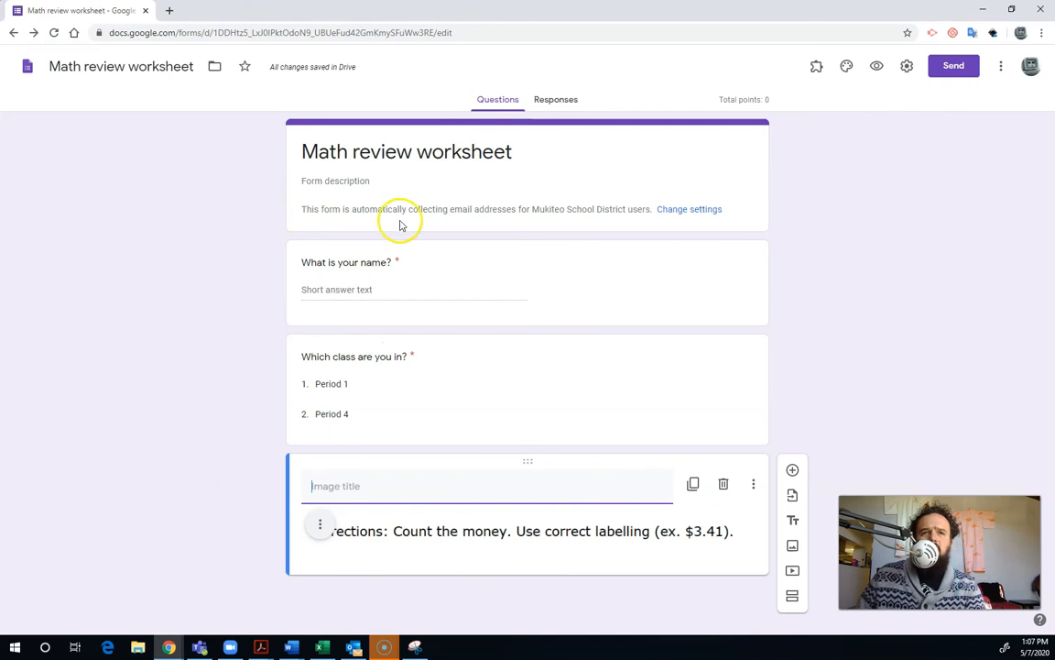
click(877, 74)
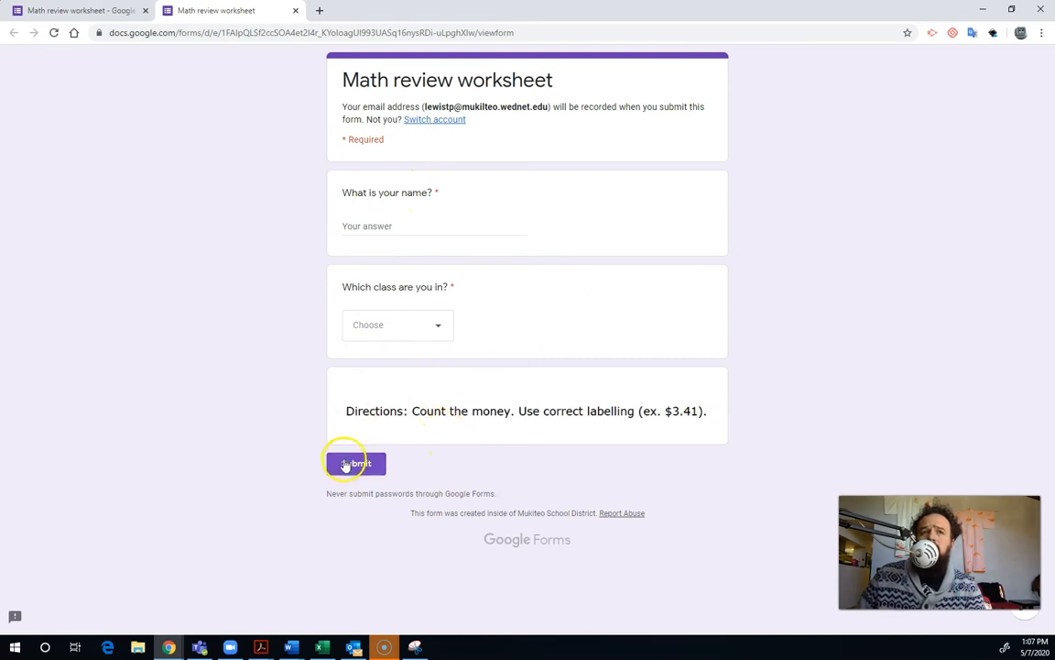
click(293, 11)
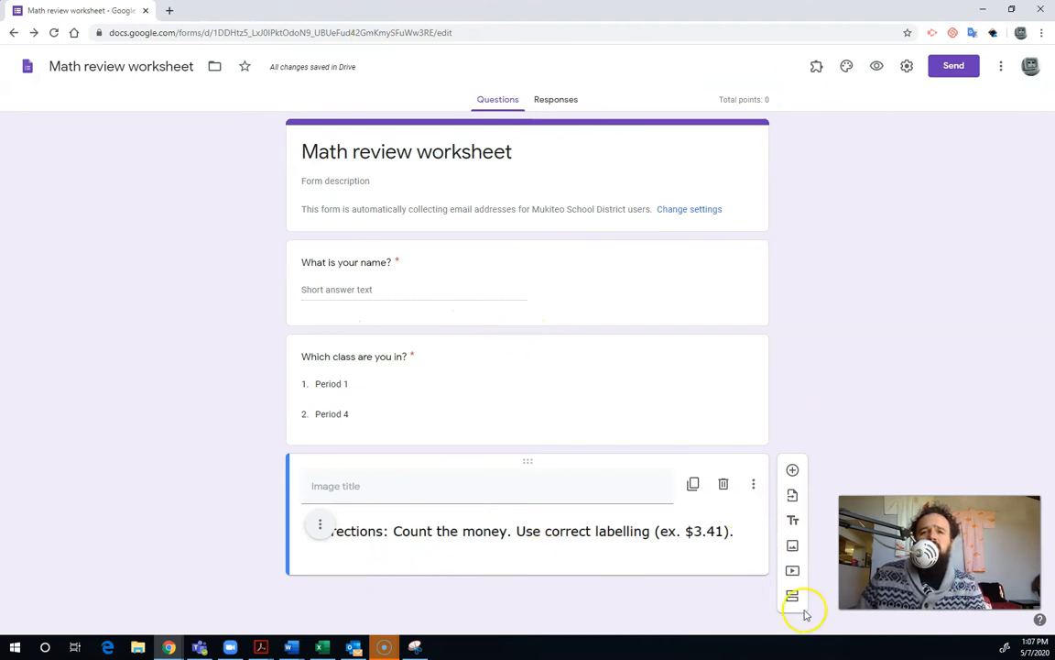
Step: Add a new question below the directions image and snip question 1's bills and coins from the homework PDF
click(792, 469)
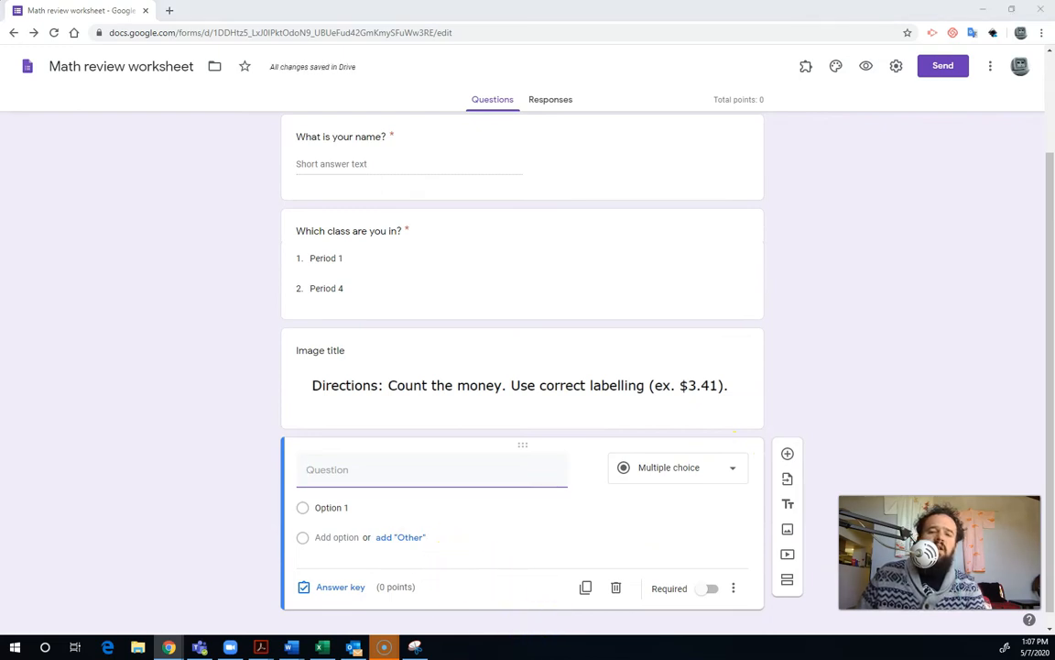
click(261, 647)
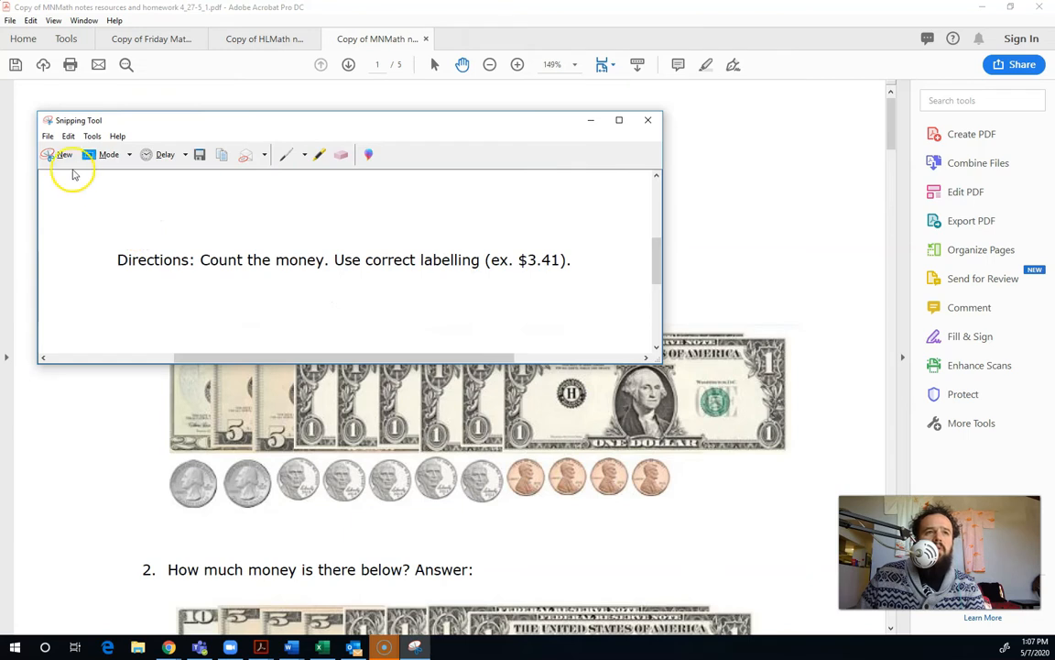
click(61, 156)
drag(161, 318, 804, 516)
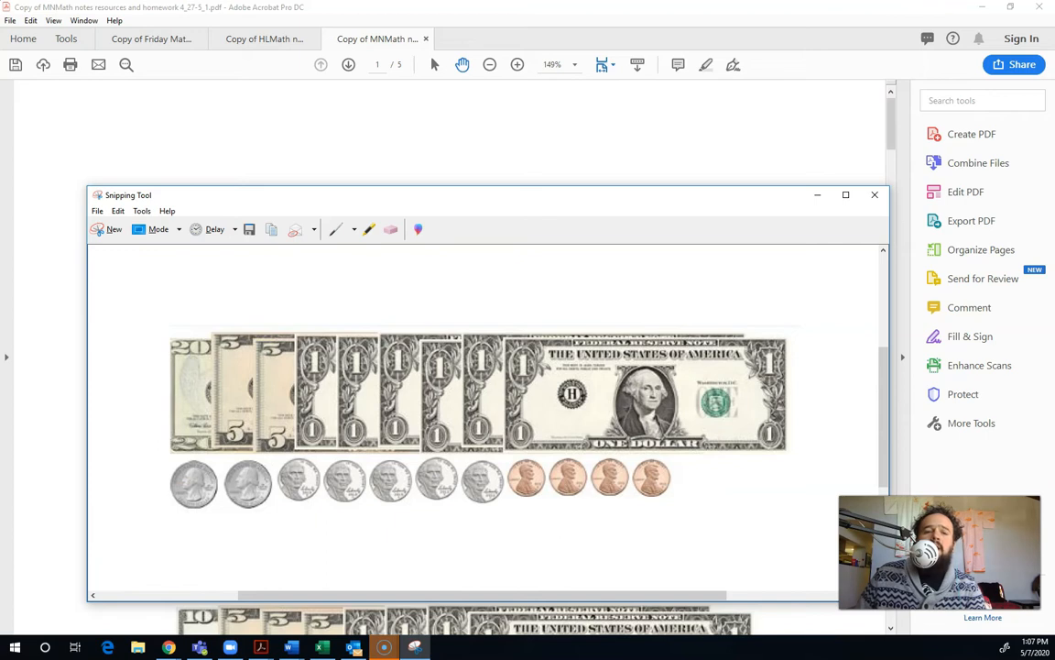
Step: Return to the form and add the Capture image from the Pictures folder to the new question
click(984, 8)
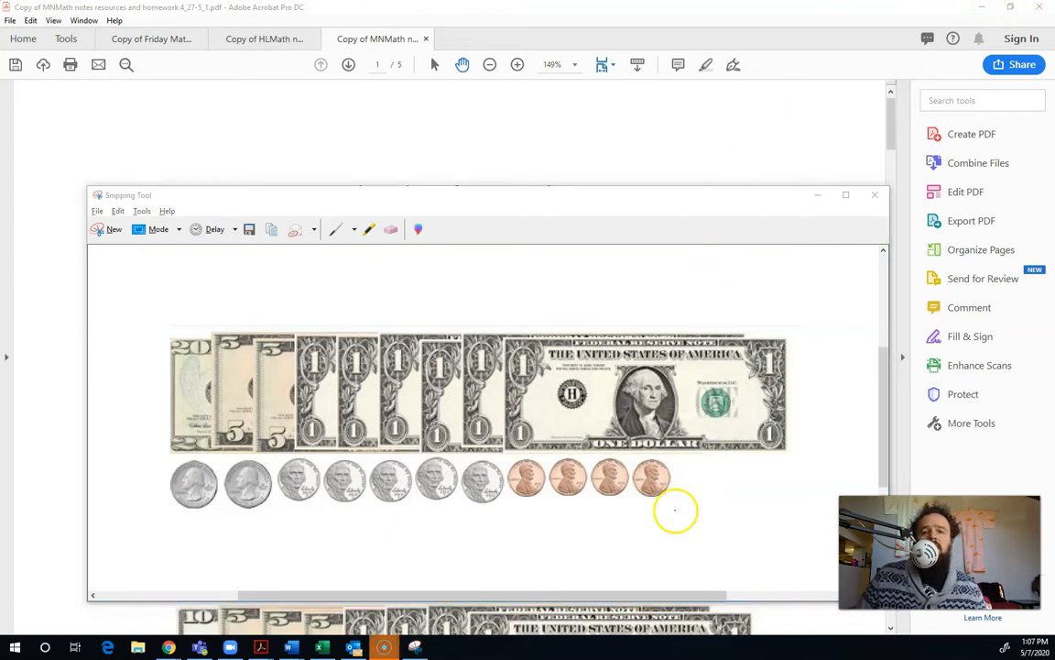
key(alt+Tab)
click(591, 469)
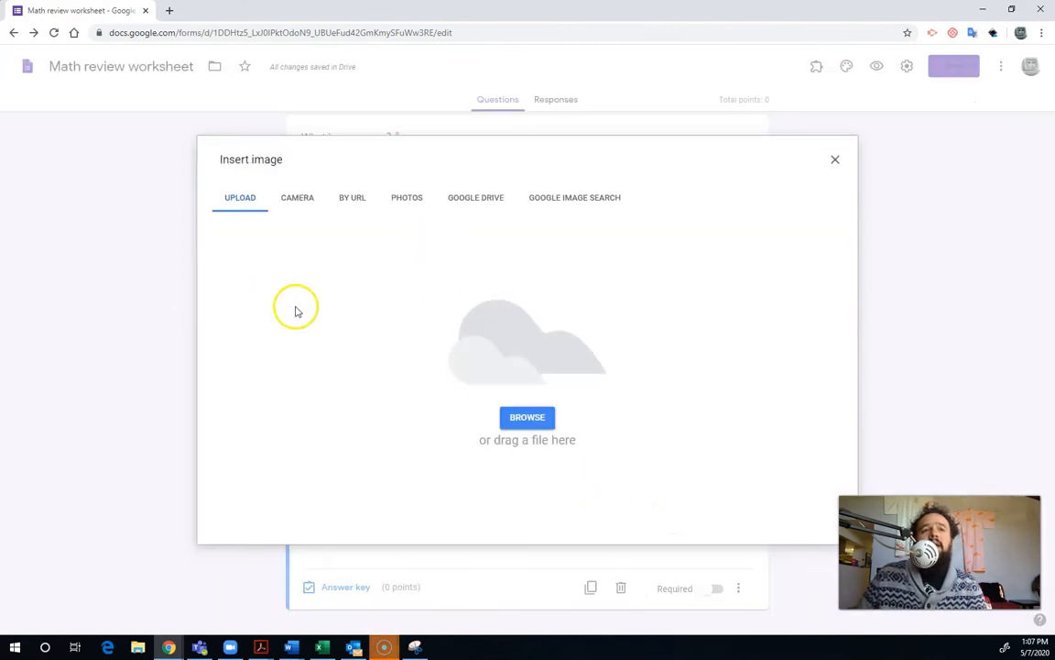
click(521, 418)
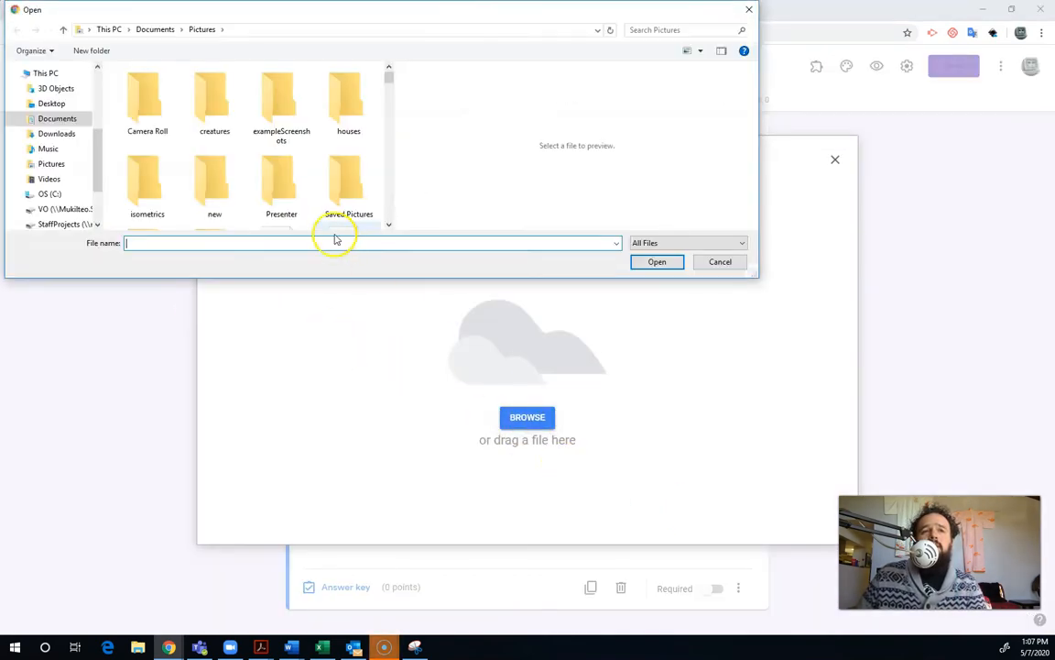
click(51, 163)
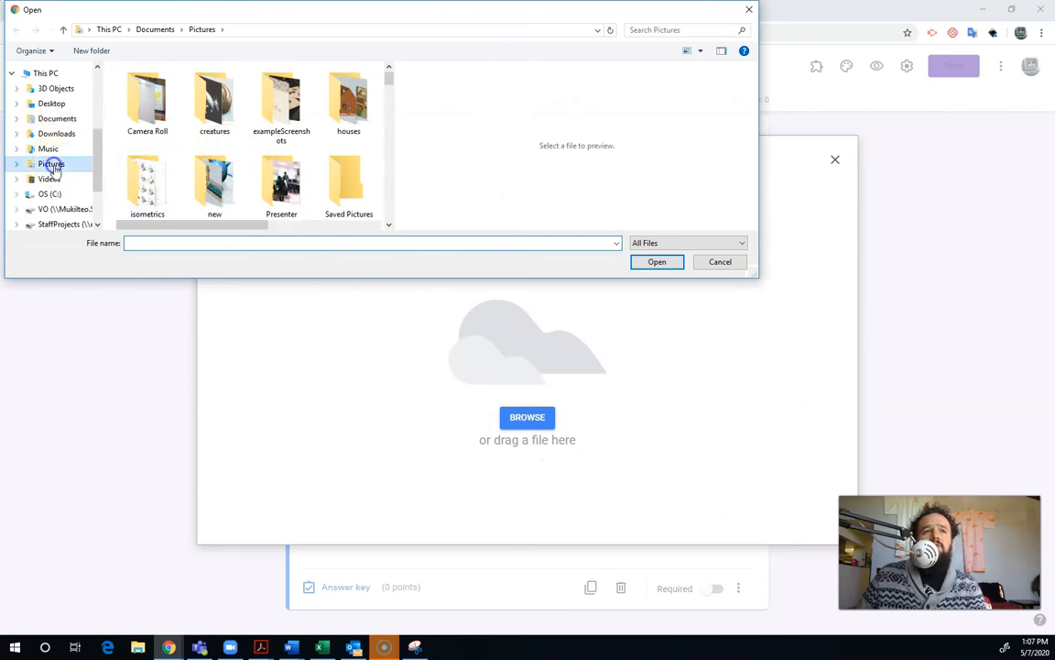
click(146, 86)
click(660, 262)
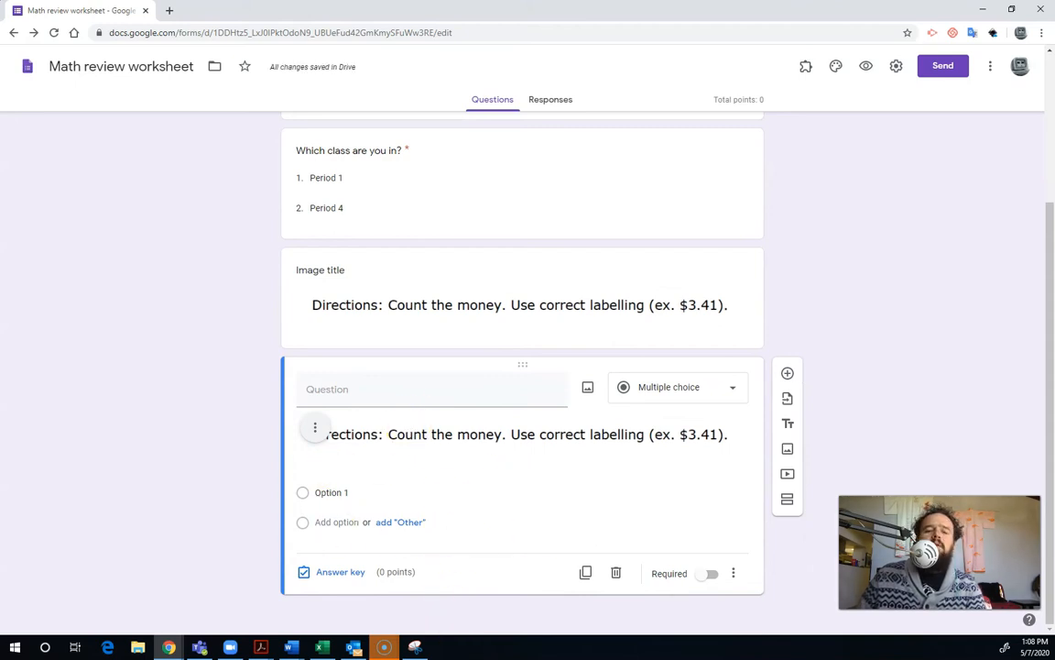
Step: Save the bills-and-coins snip from Snipping Tool as Capture.PNG in Pictures, replacing the existing file
click(415, 647)
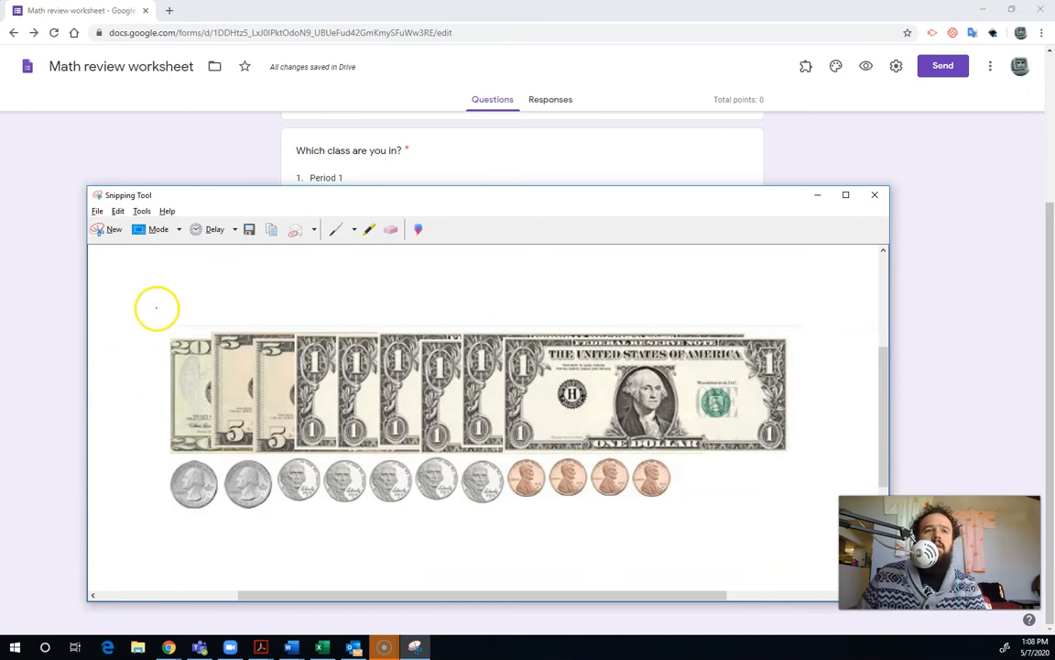
click(250, 230)
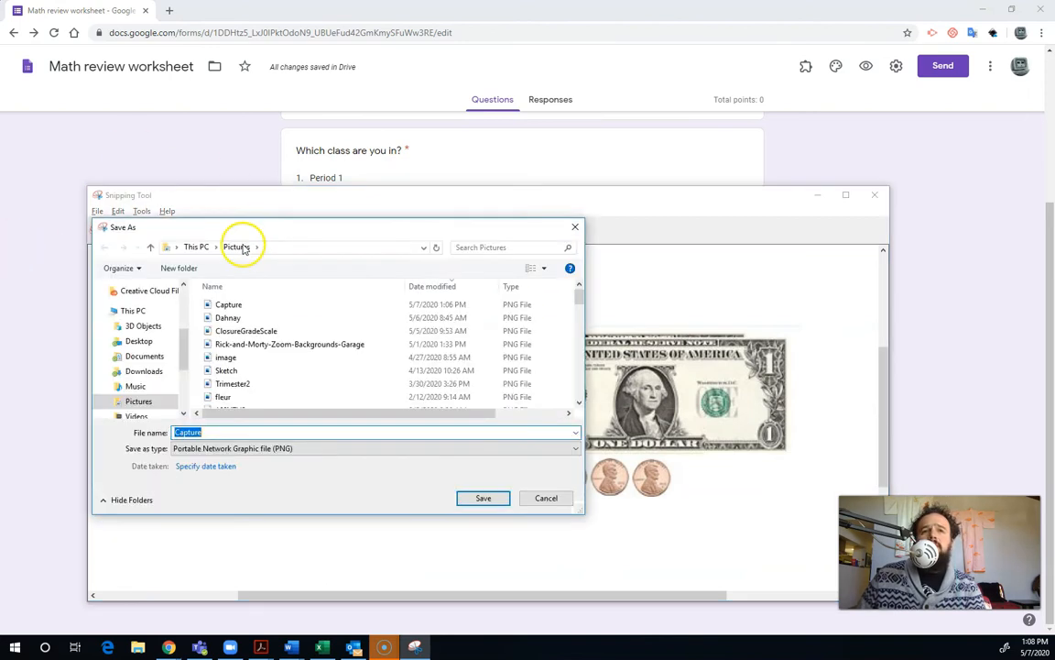
click(482, 498)
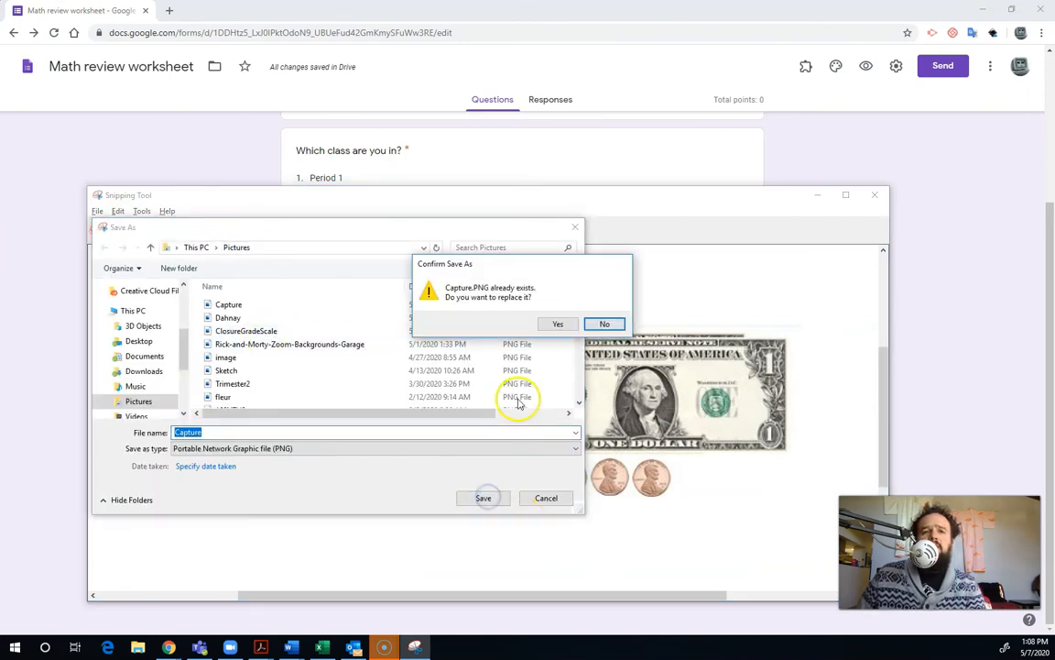
click(557, 323)
Step: Change the new question's image in the form to the updated Capture file from the Pictures folder
click(931, 306)
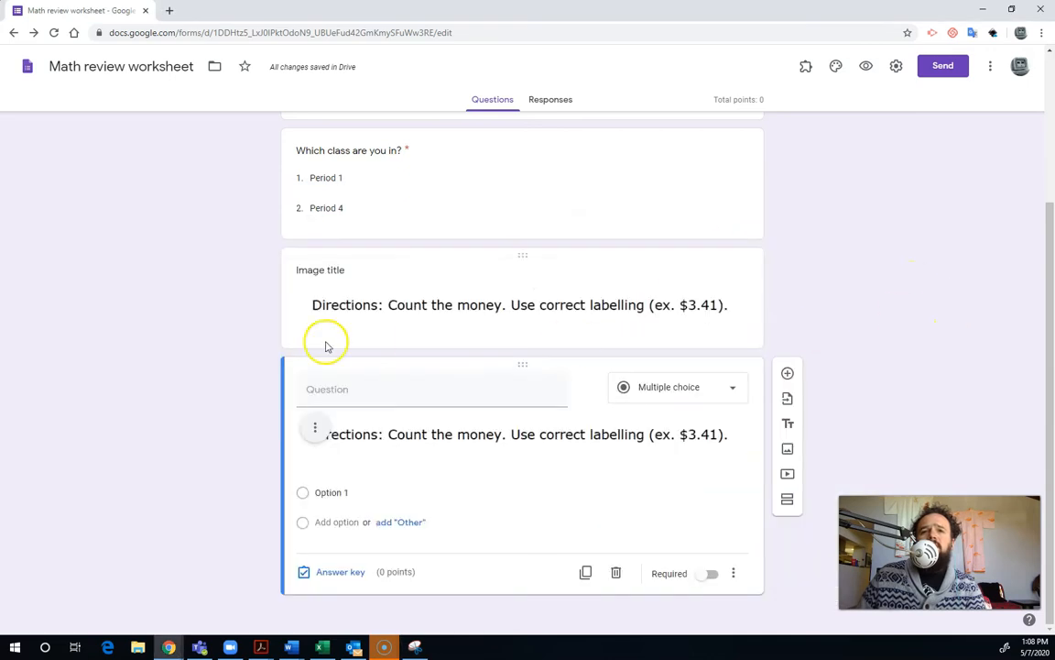
click(312, 433)
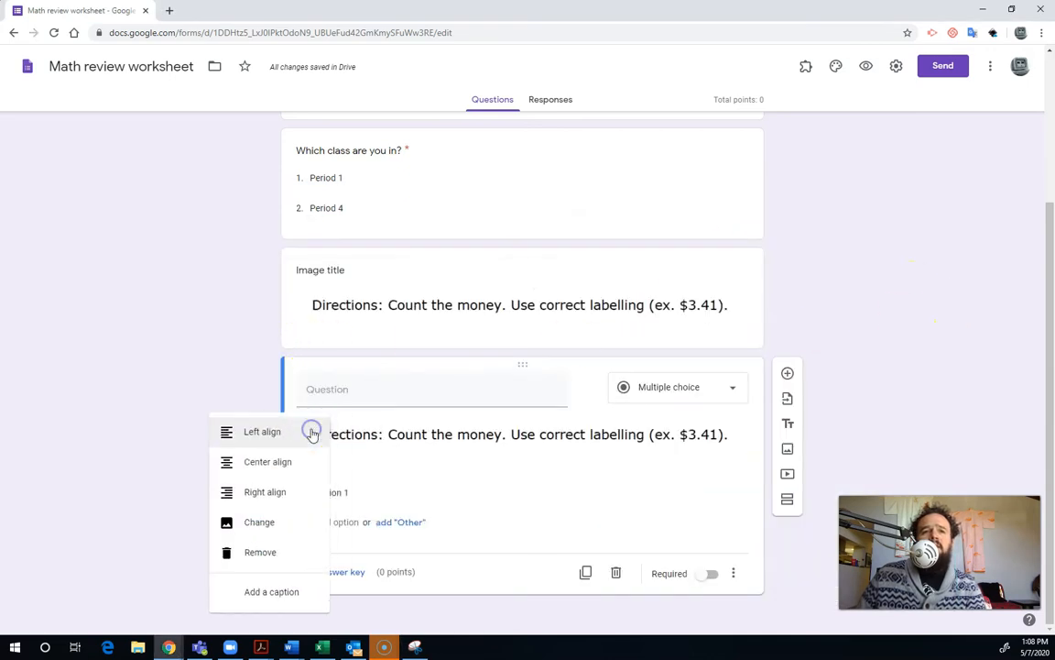
click(278, 524)
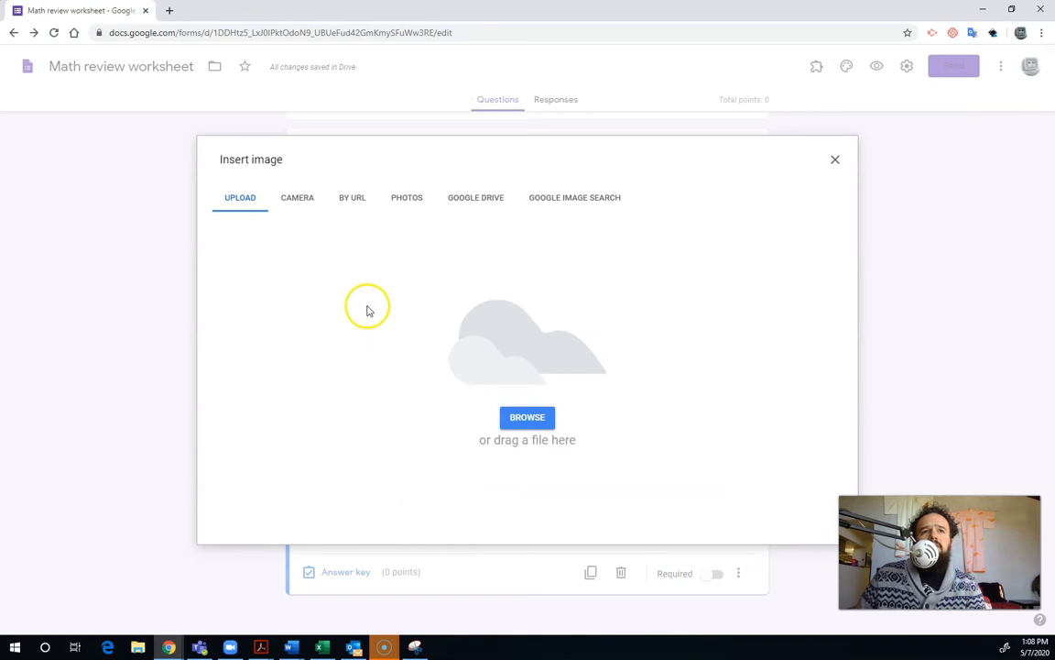
click(525, 420)
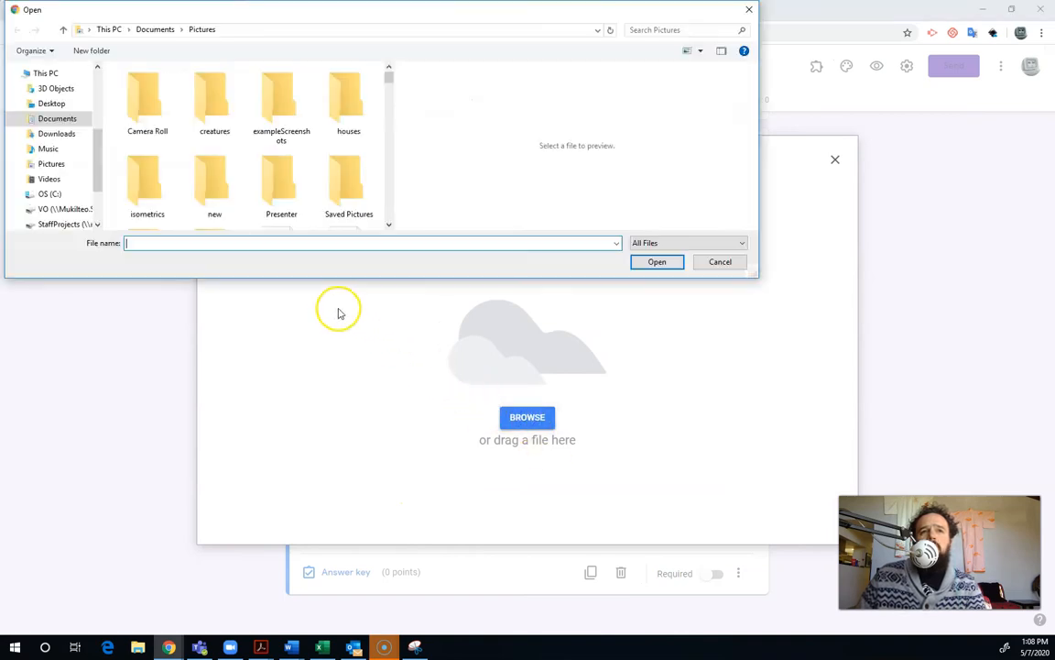
click(53, 166)
click(173, 87)
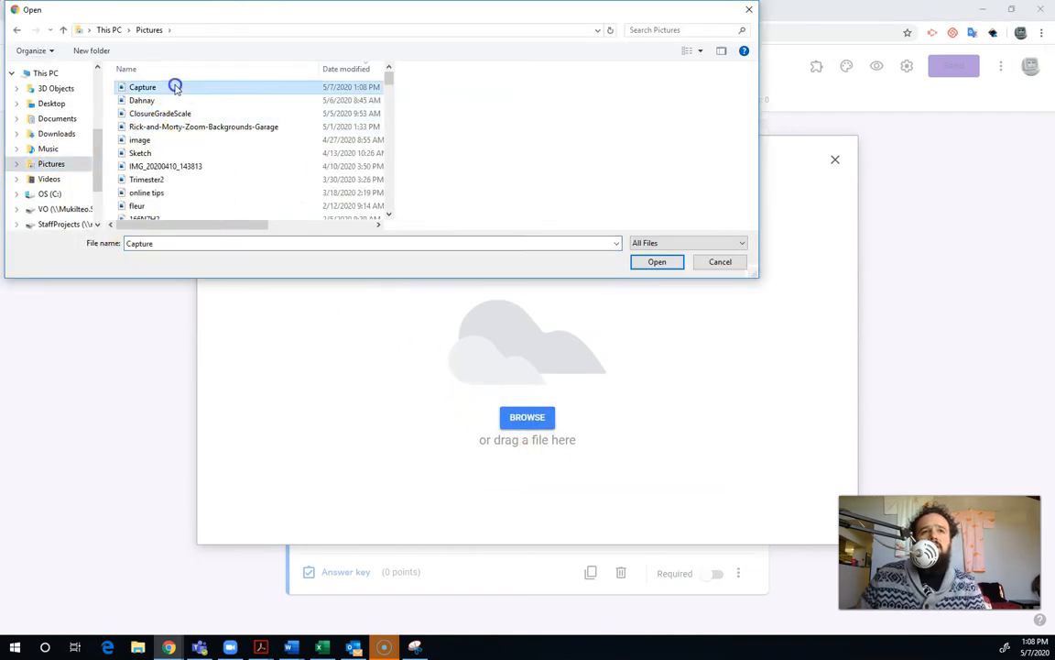
click(655, 263)
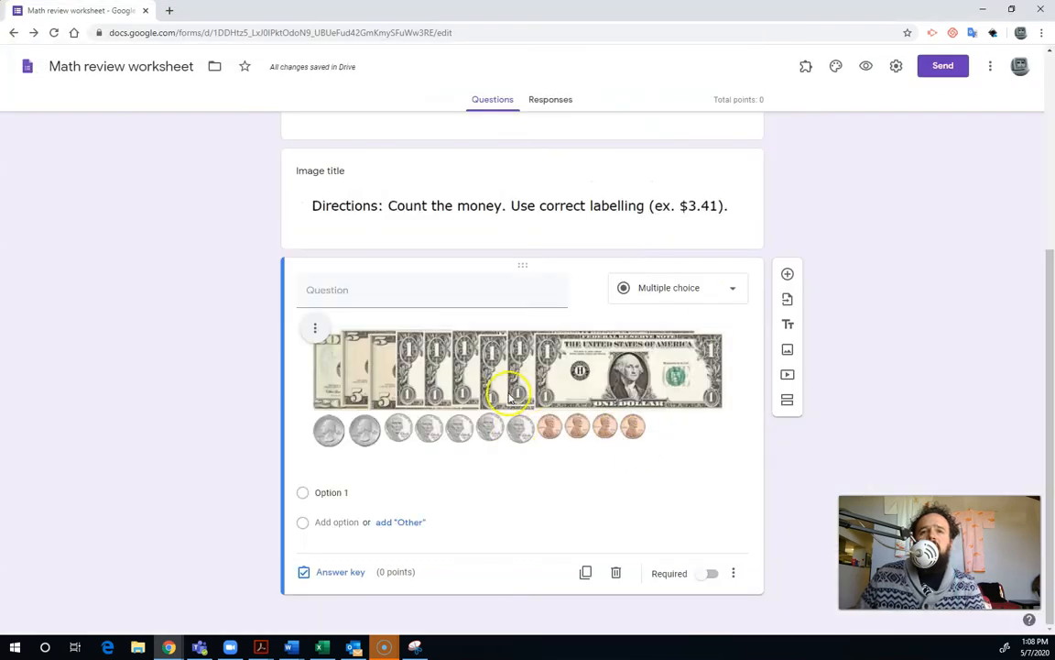
Step: Change the money question's type to Short answer
click(723, 289)
click(675, 218)
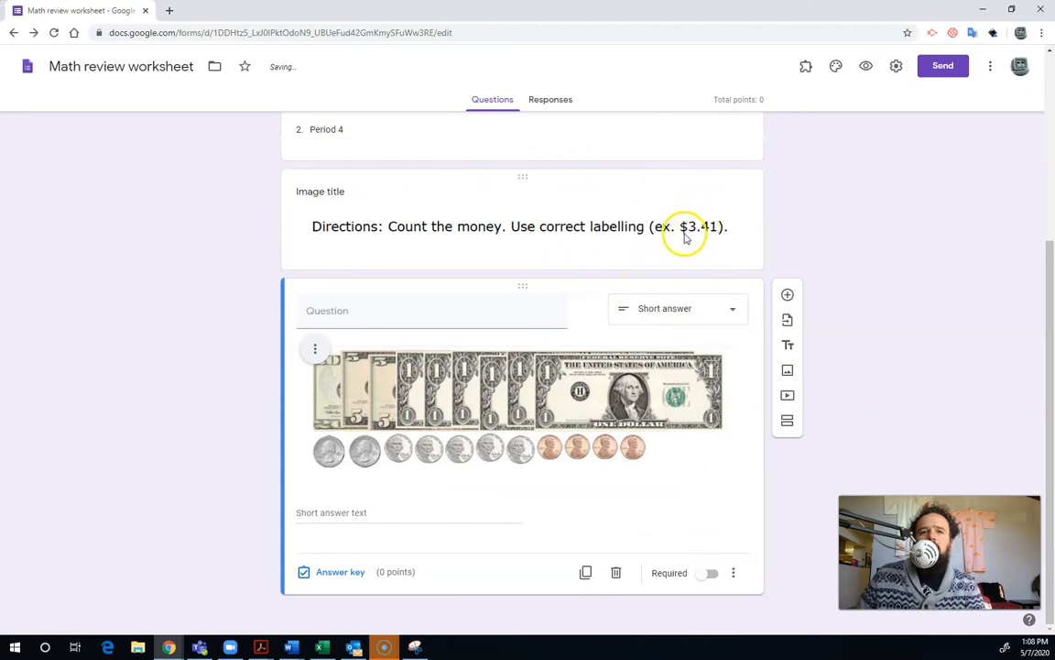
Step: Give the money question an answer key worth 1 point with the correct answer $36.79, marking all other answers incorrect
click(338, 574)
text(1)
scroll(499, 436, down, 1)
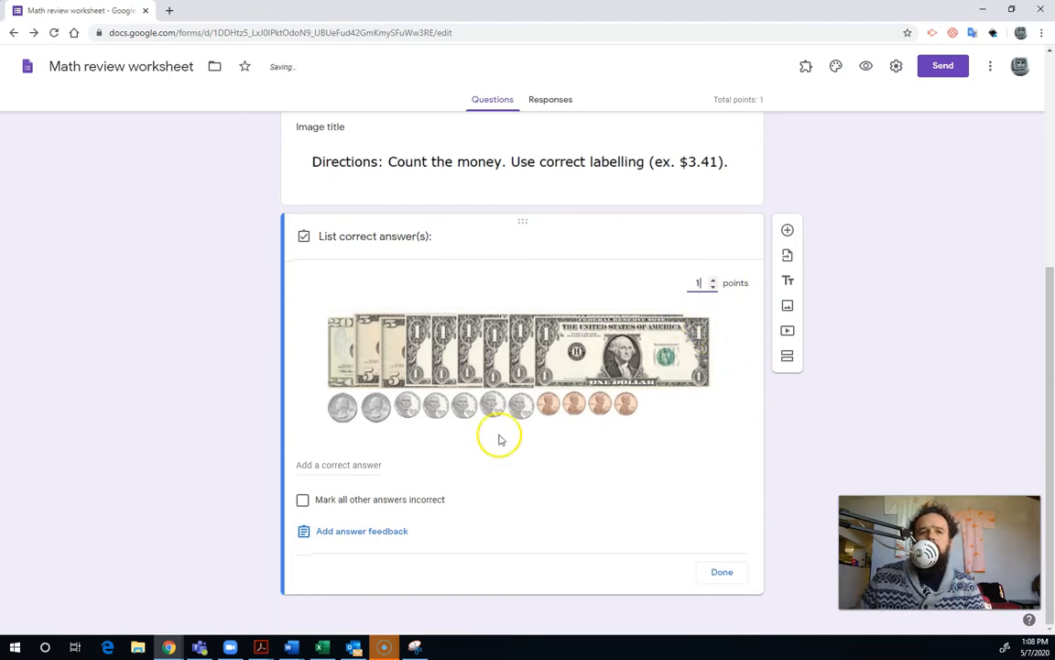
click(333, 466)
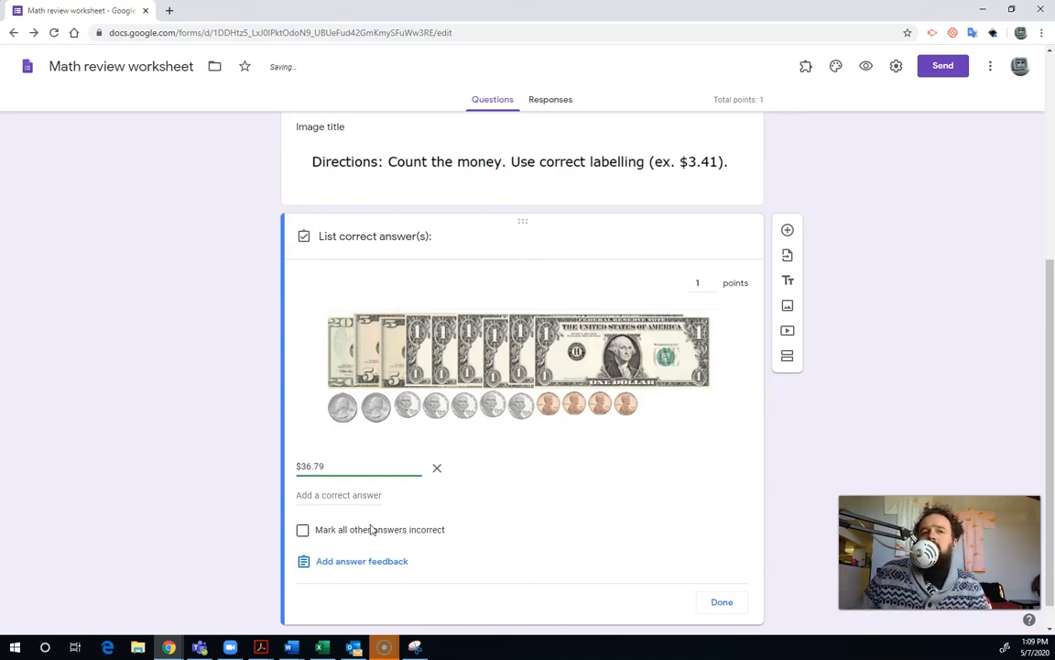
click(301, 532)
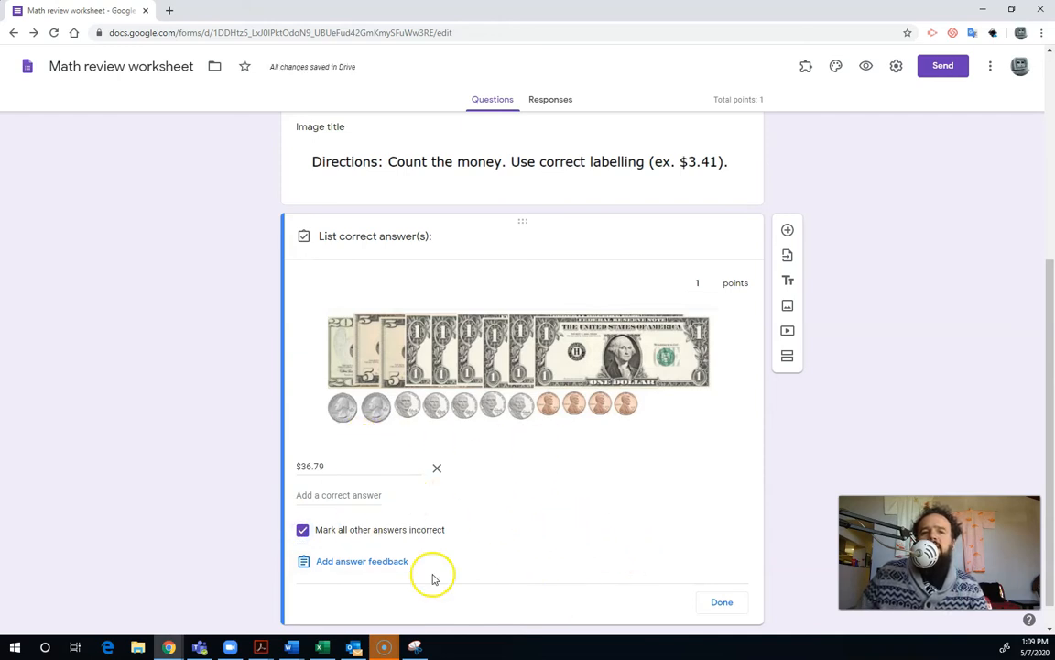
Step: Examine the answer feedback options in the money question's answer key without adding any feedback
click(339, 562)
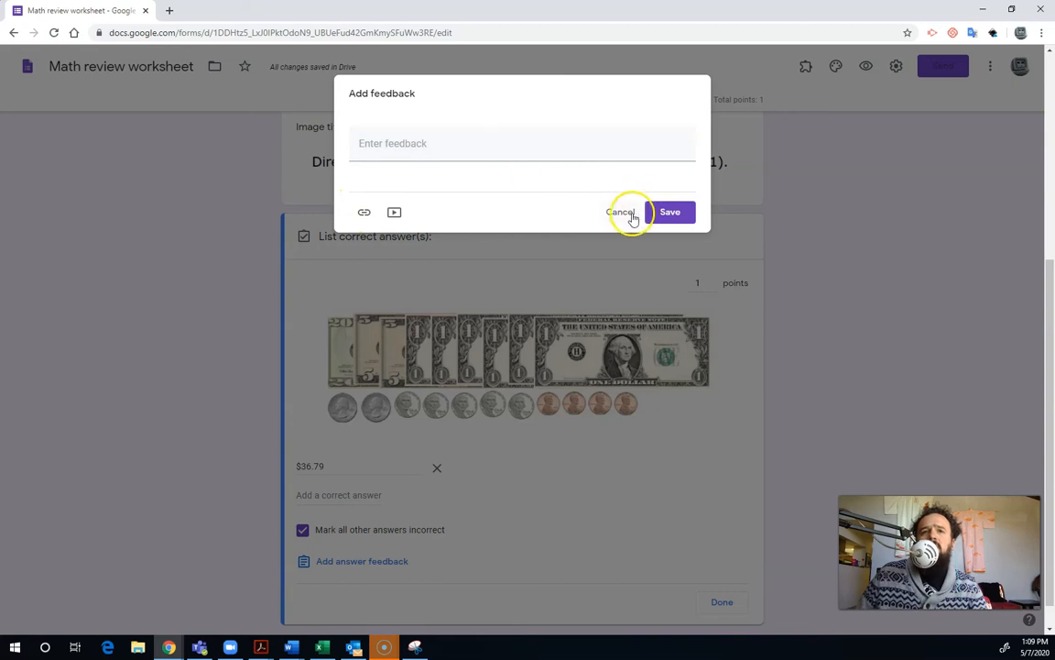
click(669, 216)
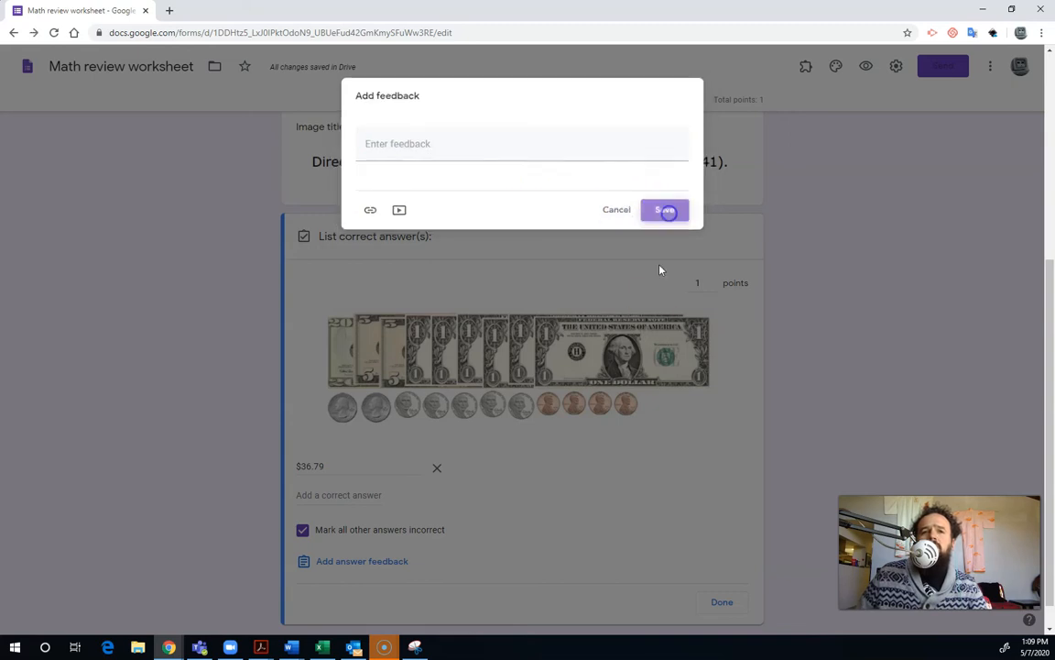
scroll(560, 509, down, 1)
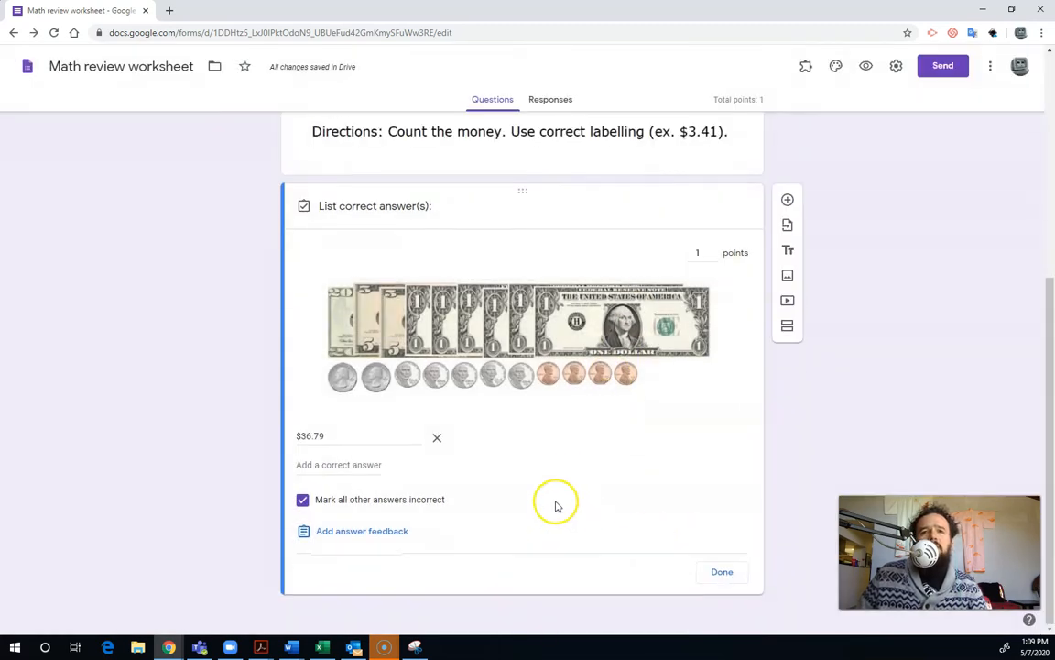
click(720, 571)
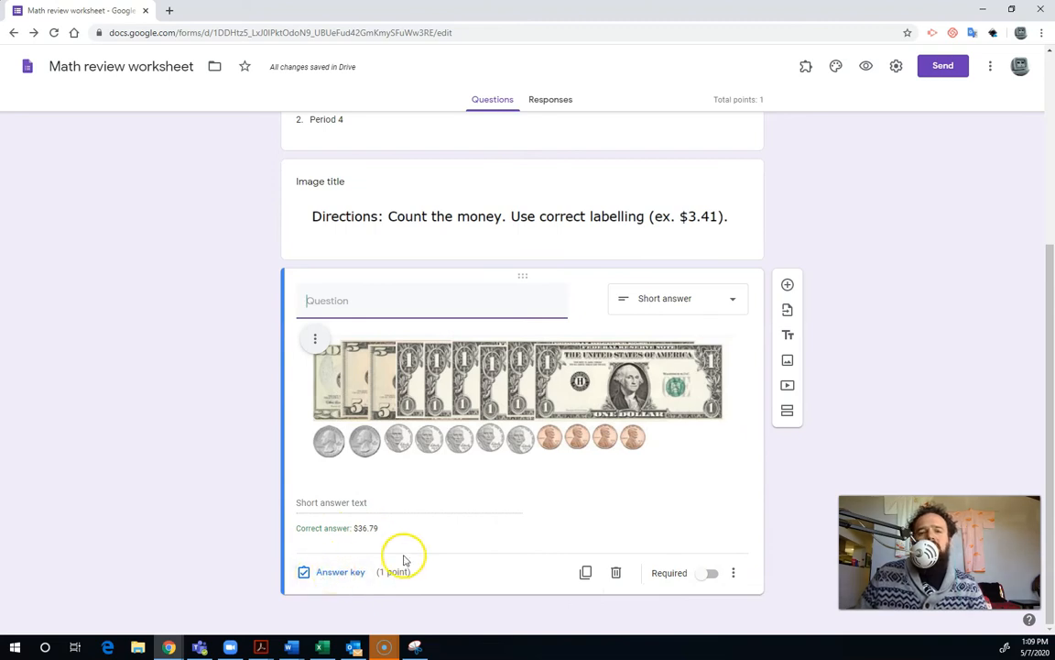
click(336, 573)
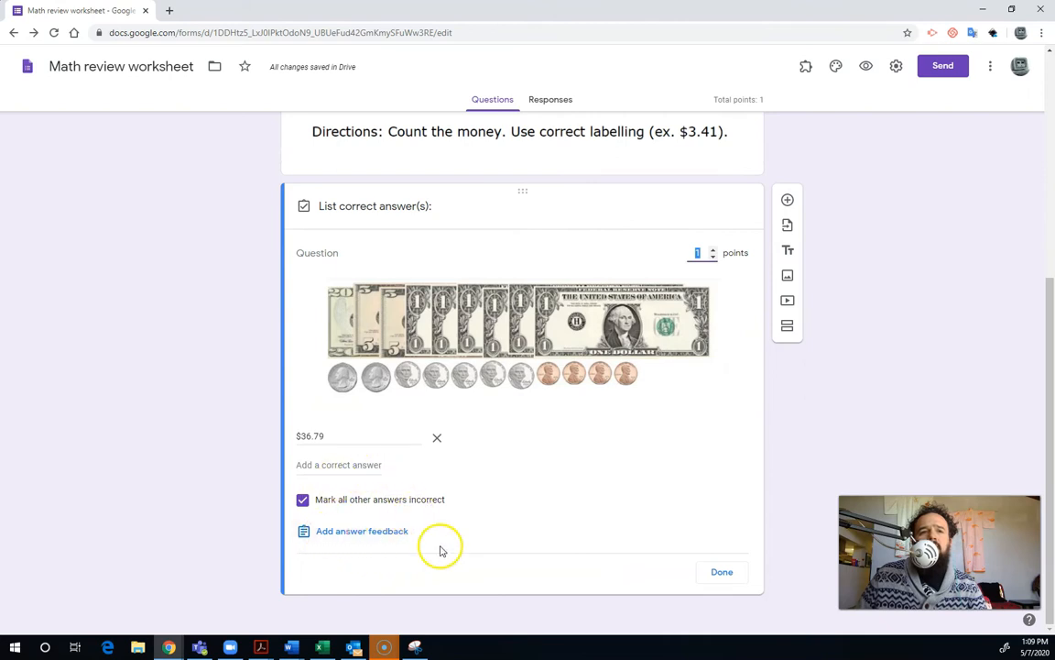
click(366, 532)
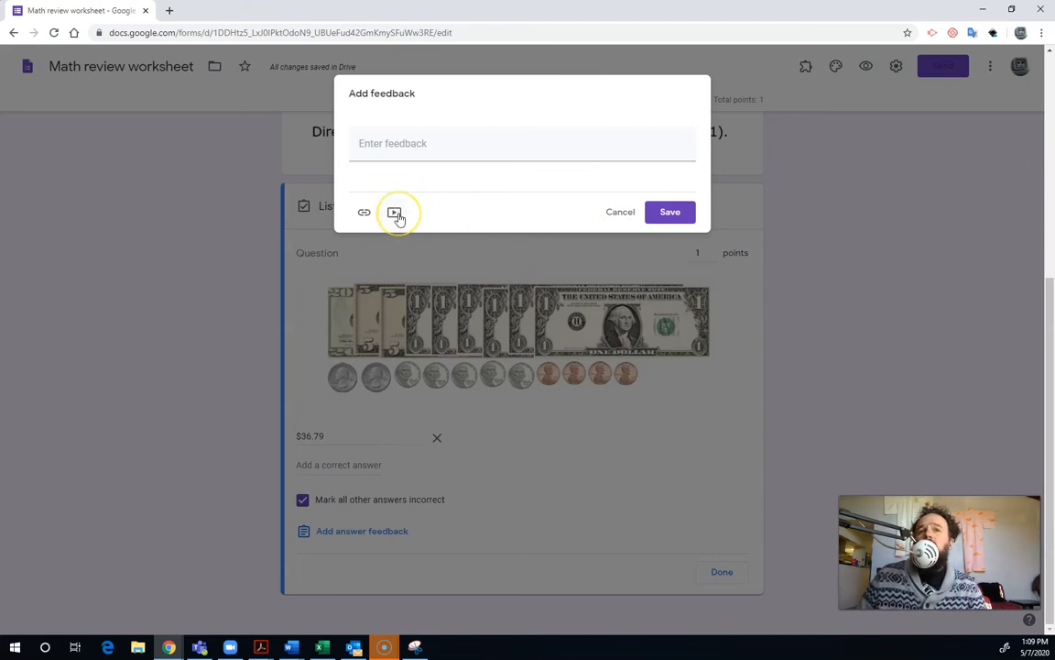
click(612, 212)
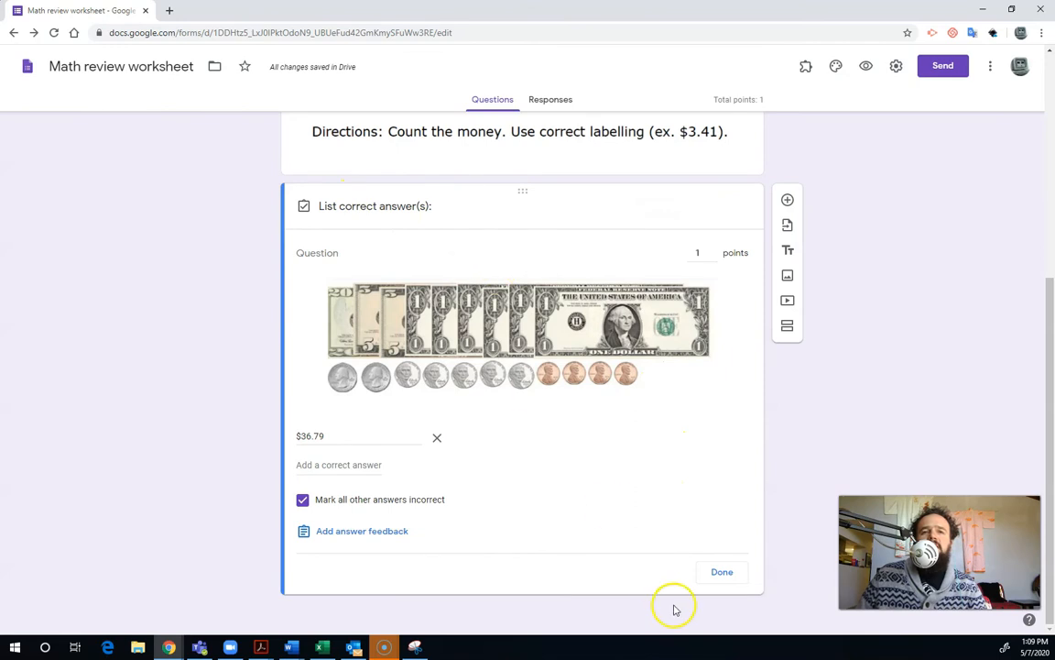
Step: Close the money question's answer key and make the question required
click(721, 572)
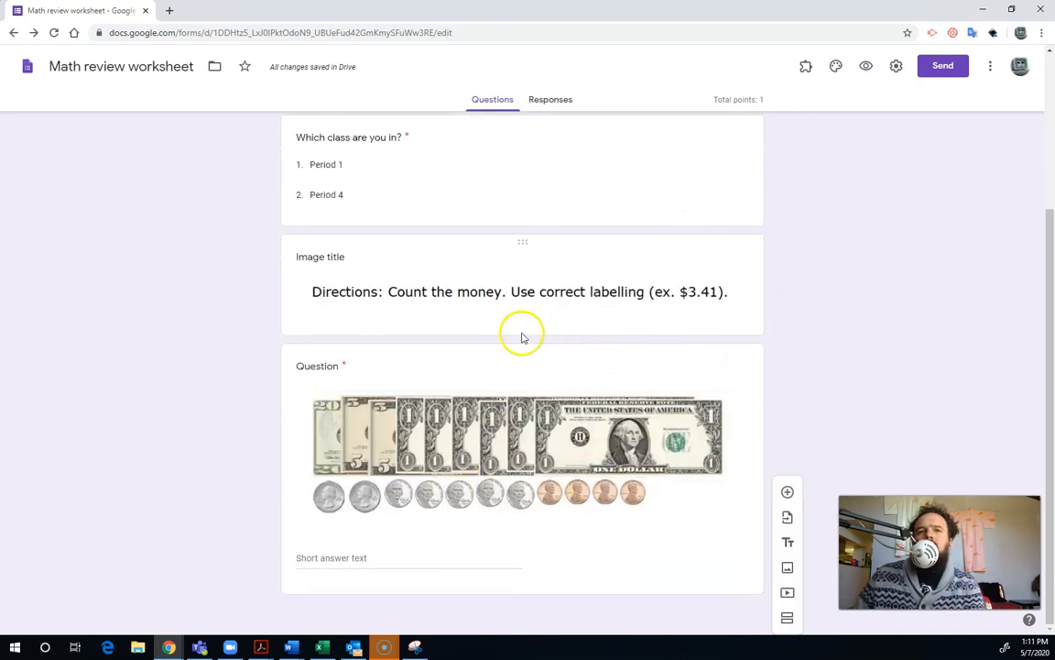
click(535, 562)
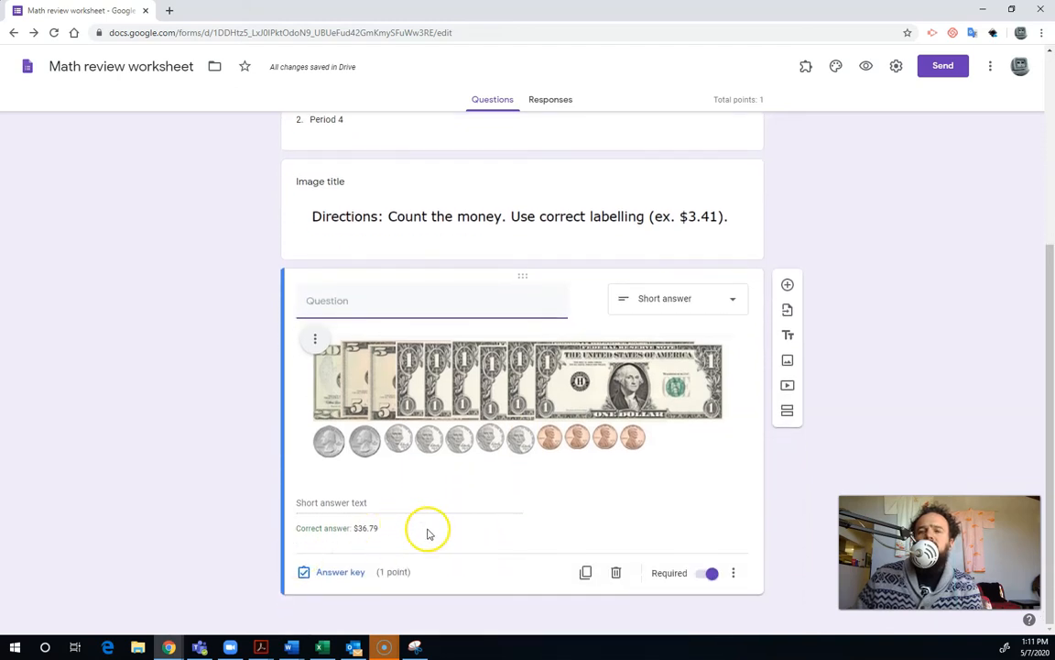
Step: Add a new section after the money question and title it "Word problems"
click(788, 414)
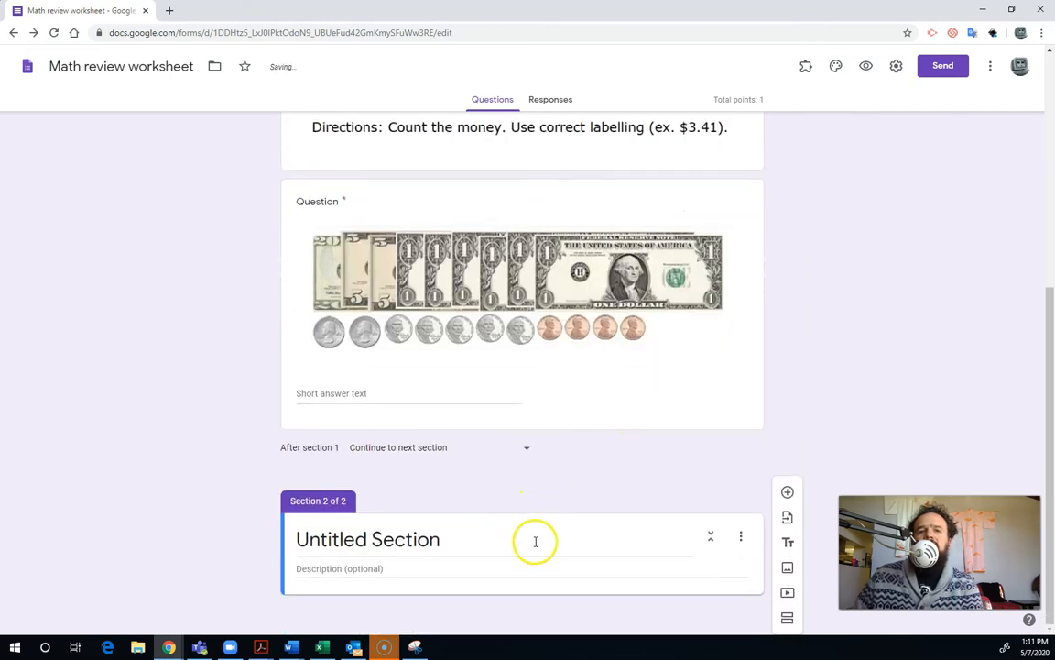
click(481, 547)
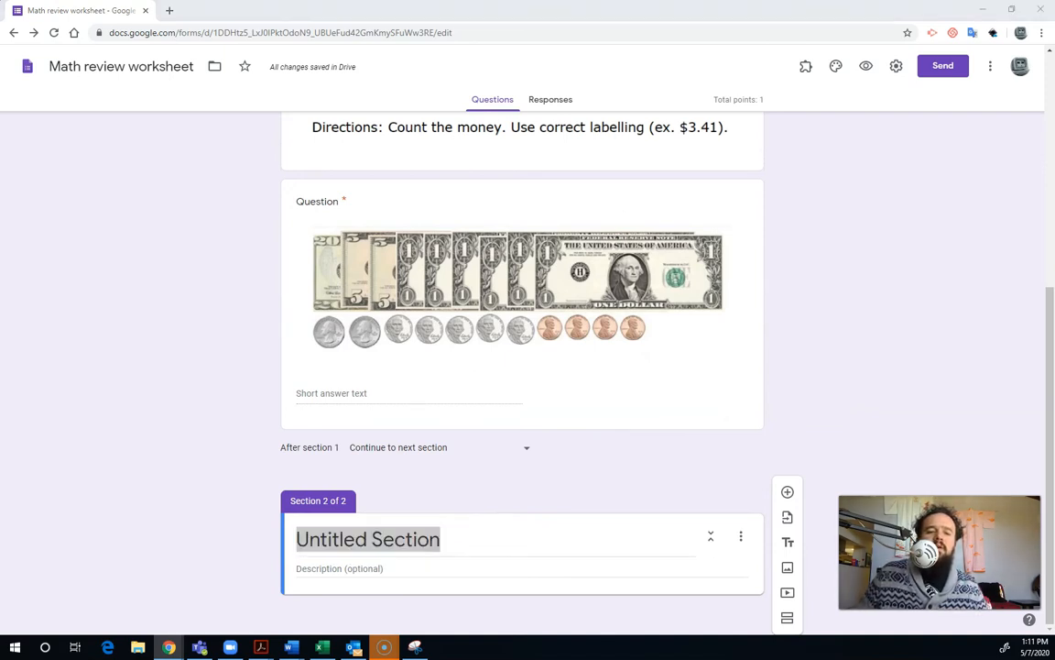
key(alt+Tab)
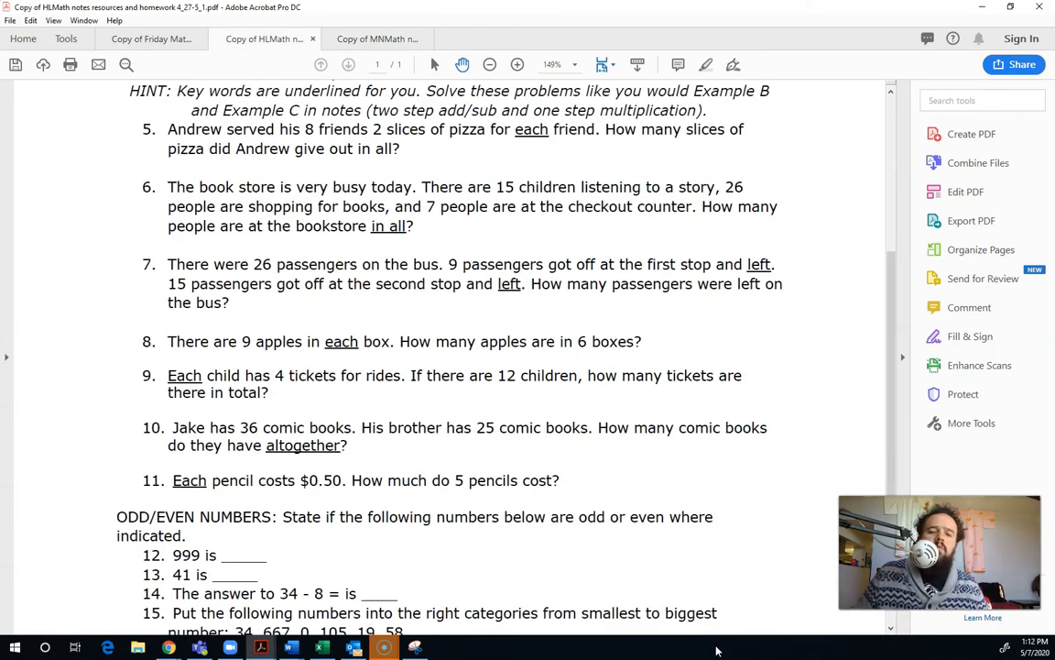
key(alt+Tab)
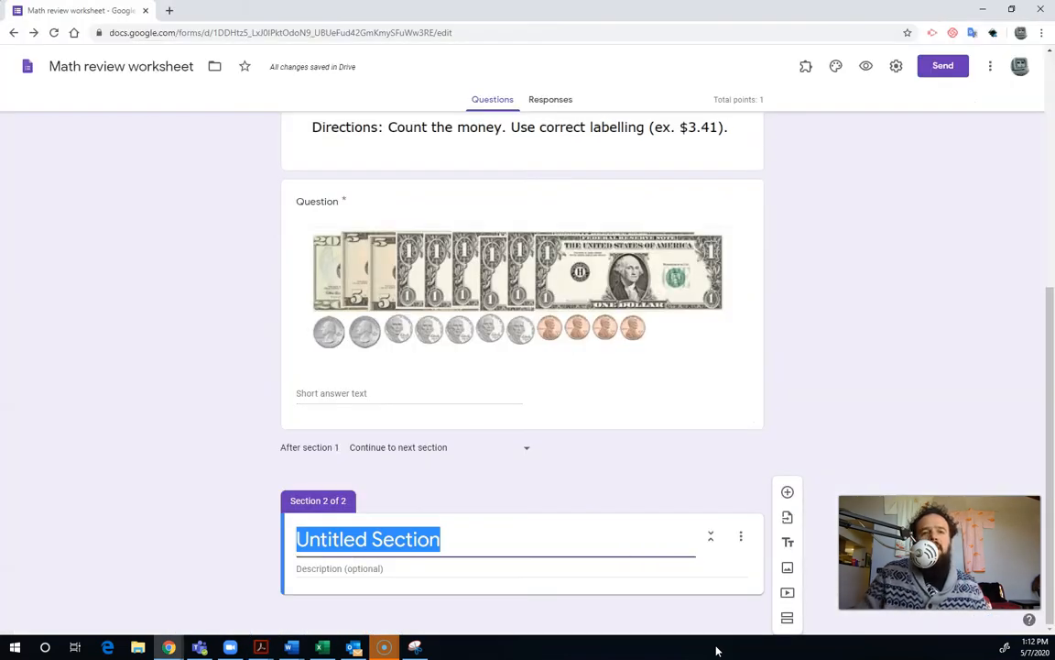
text(Word problems)
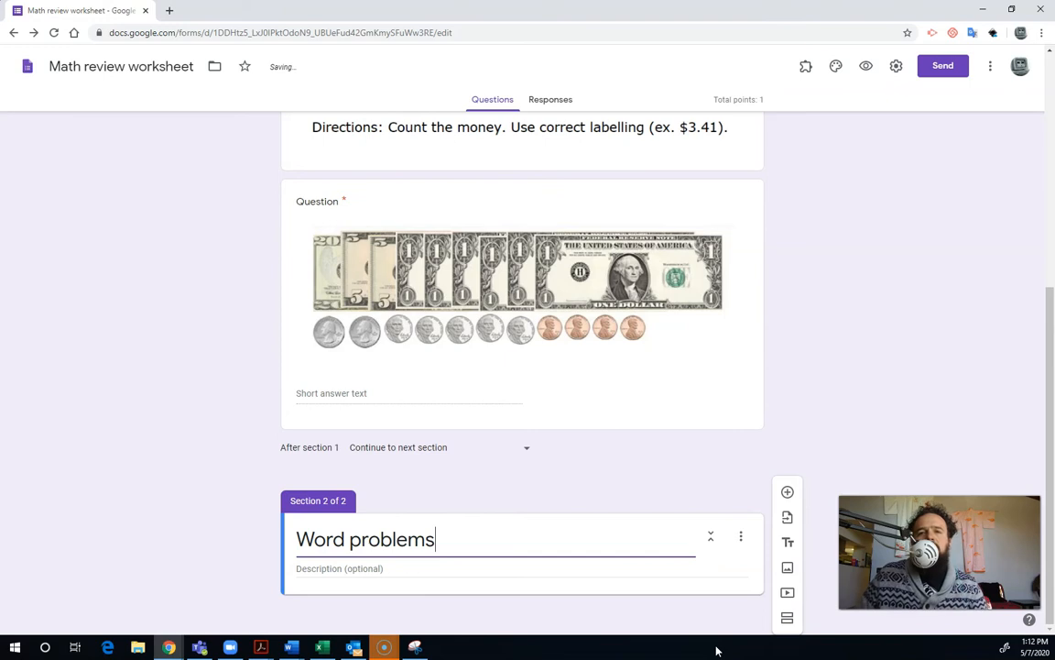
Step: Add a new question to the Word problems section and set its type to Short answer
click(787, 492)
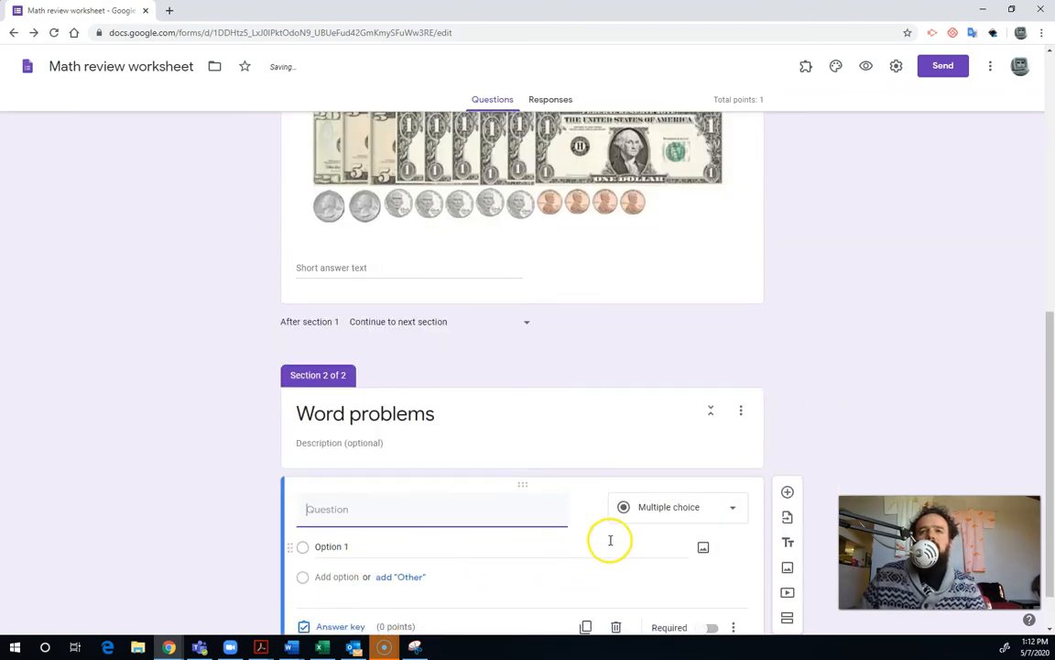
click(645, 510)
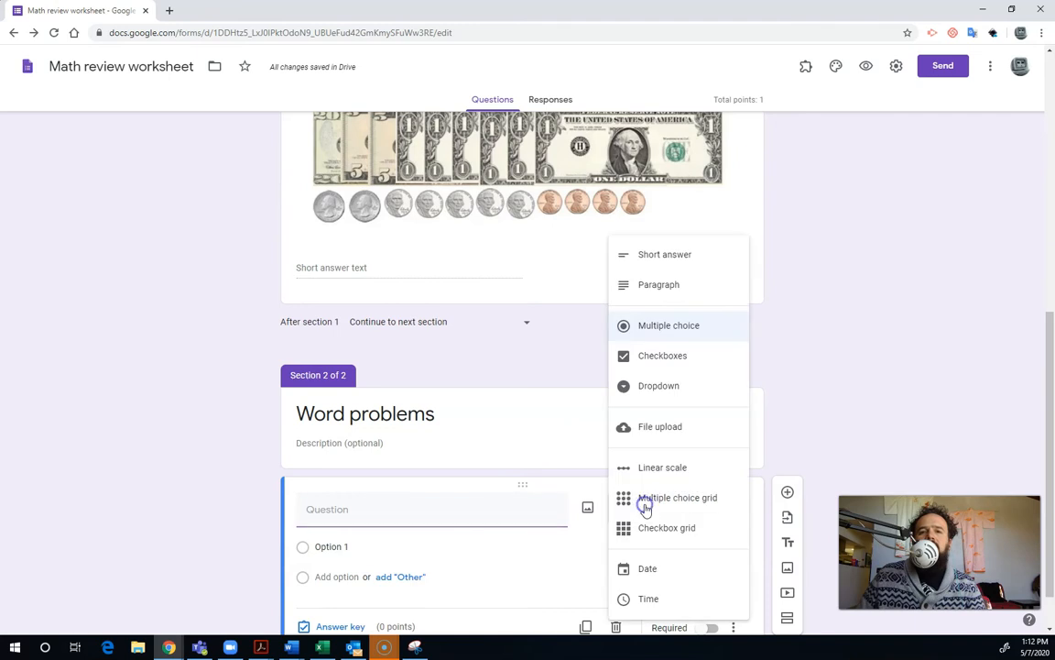
click(664, 252)
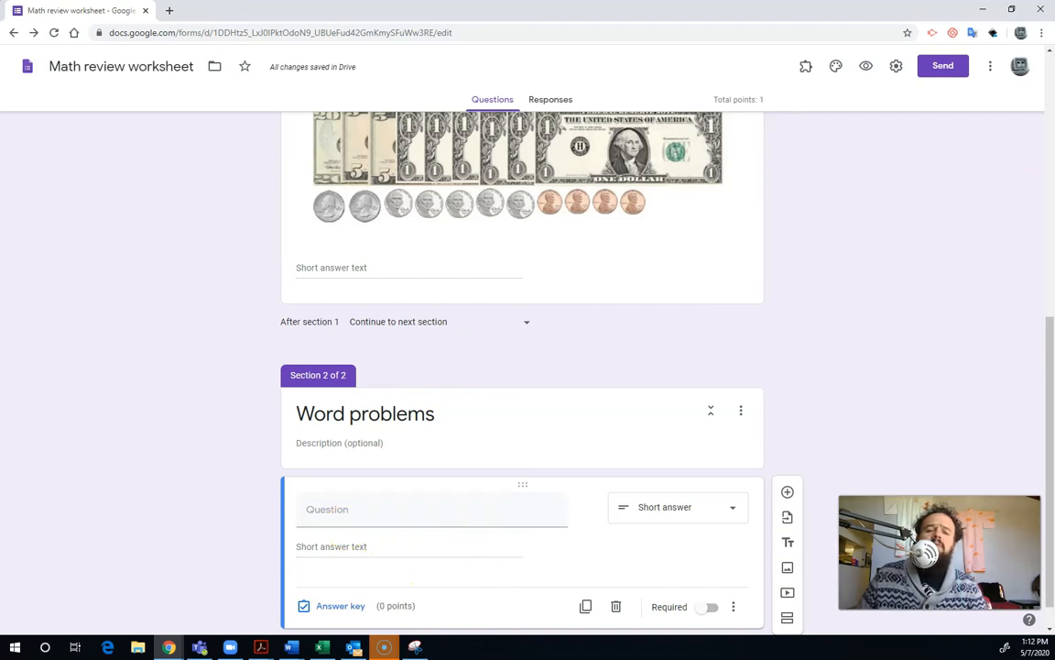
Step: Copy word problem 10 about the comic books from the homework PDF in Acrobat and paste it as the new form question's text
click(261, 646)
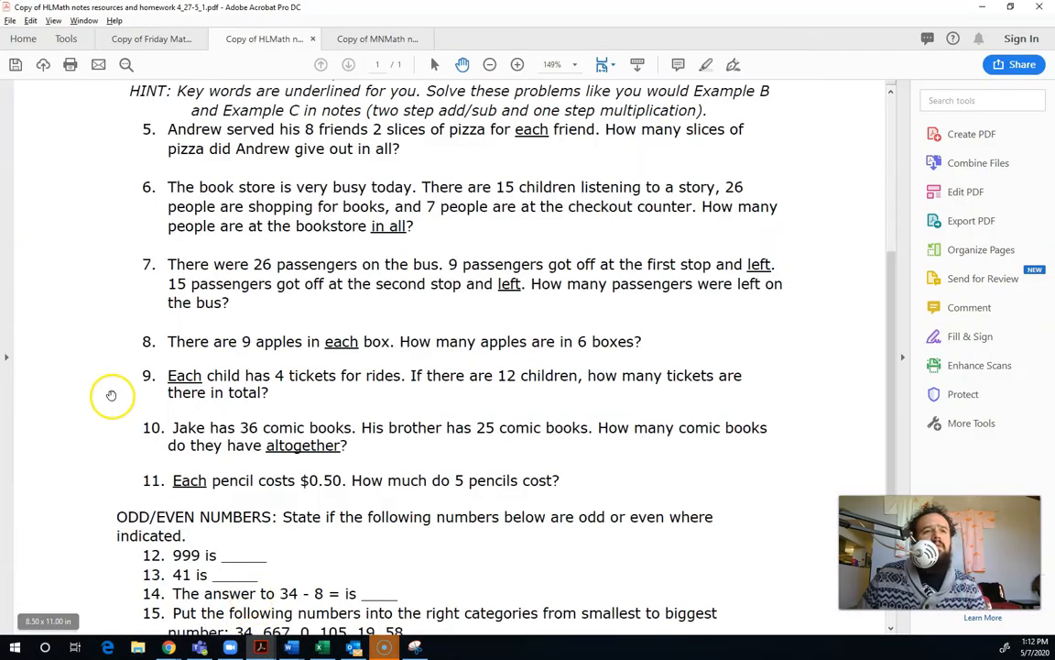
drag(174, 427, 346, 441)
right_click(347, 441)
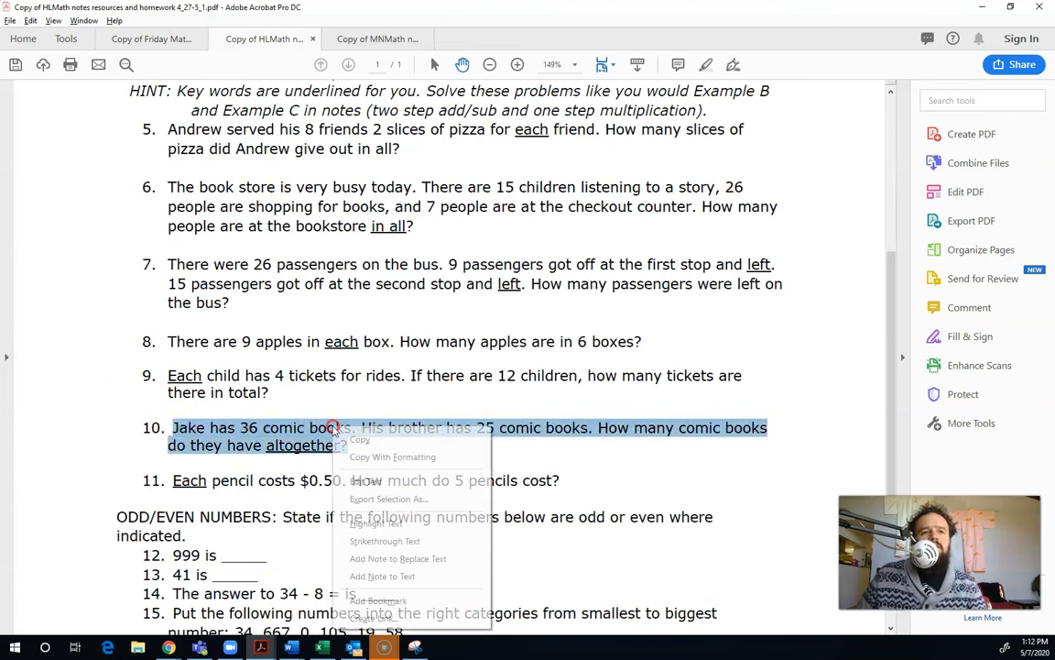
click(364, 438)
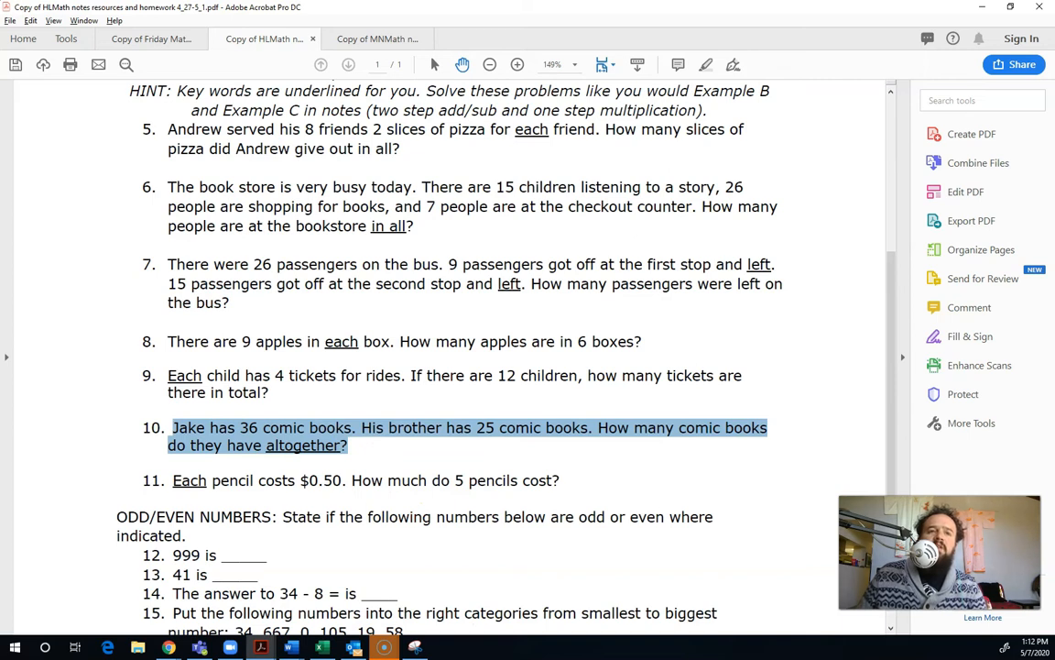
key(alt+Tab)
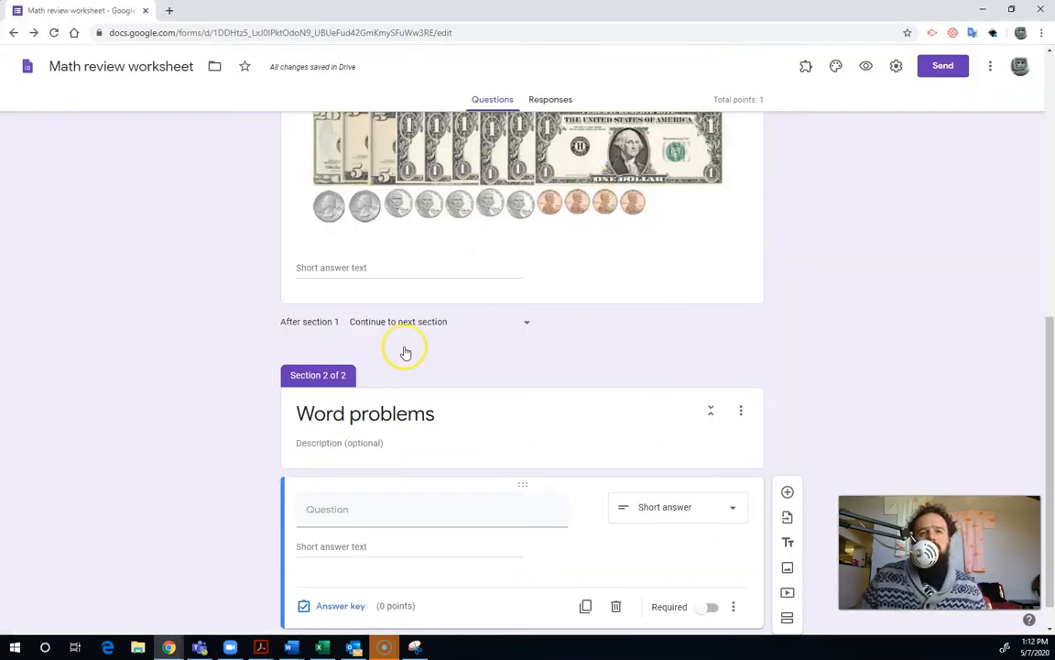
click(367, 511)
key(ctrl+v)
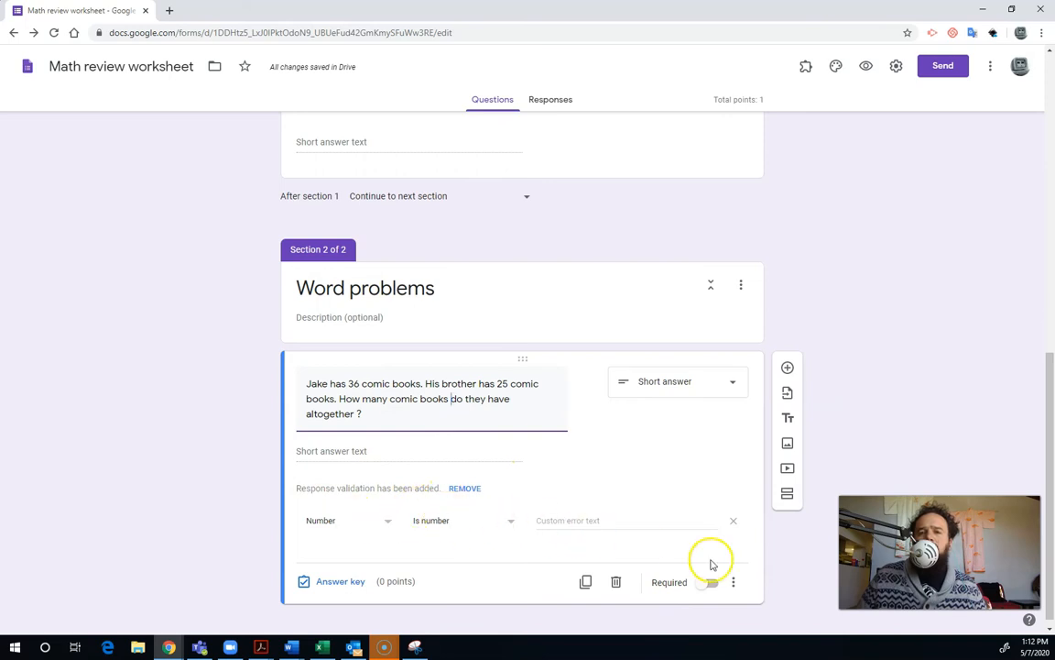
Step: Review the number response validation conditions on the comic-book question and remove the validation
click(734, 583)
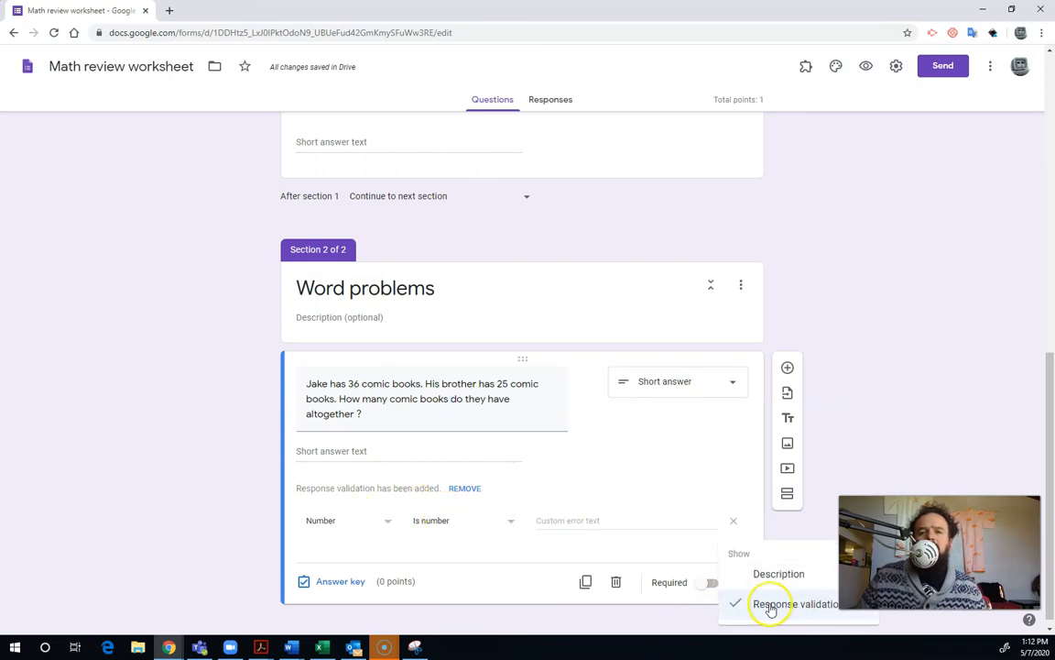
click(577, 481)
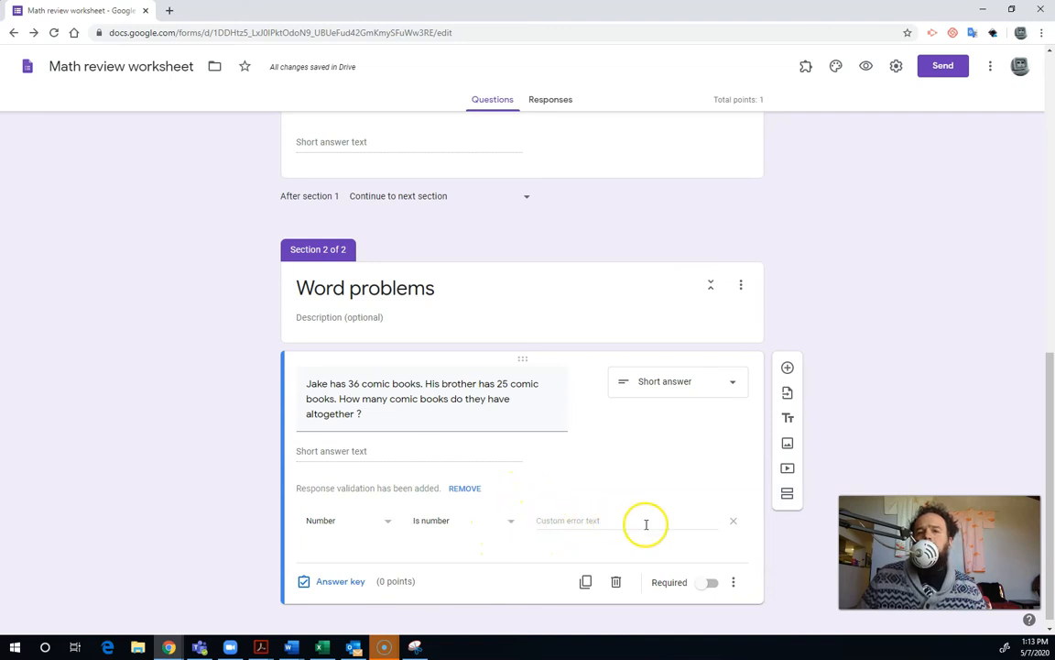
click(512, 523)
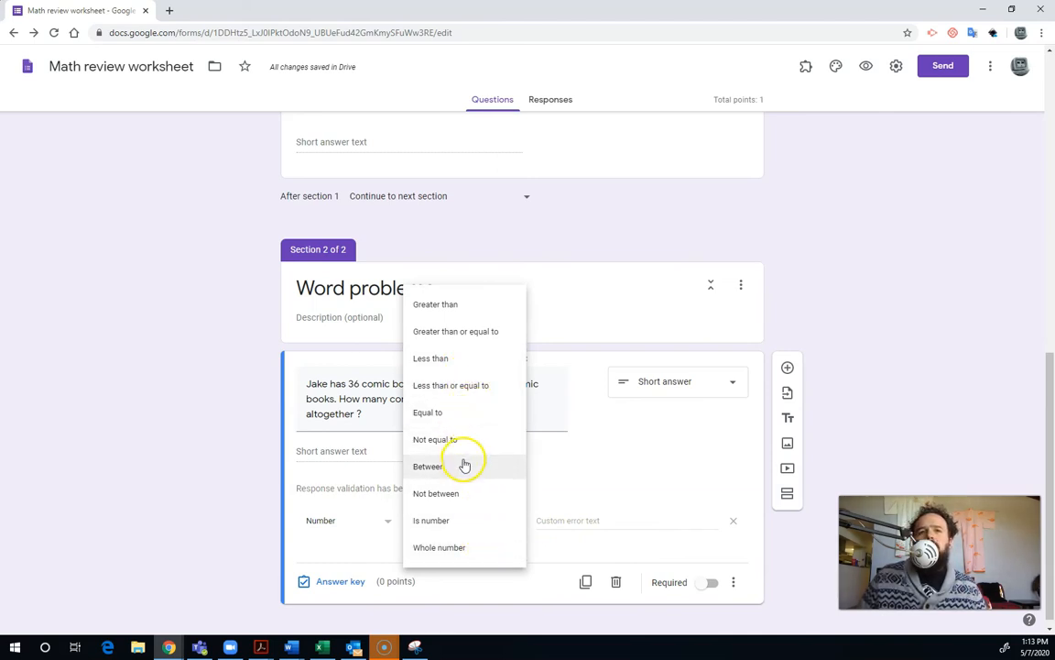
click(595, 476)
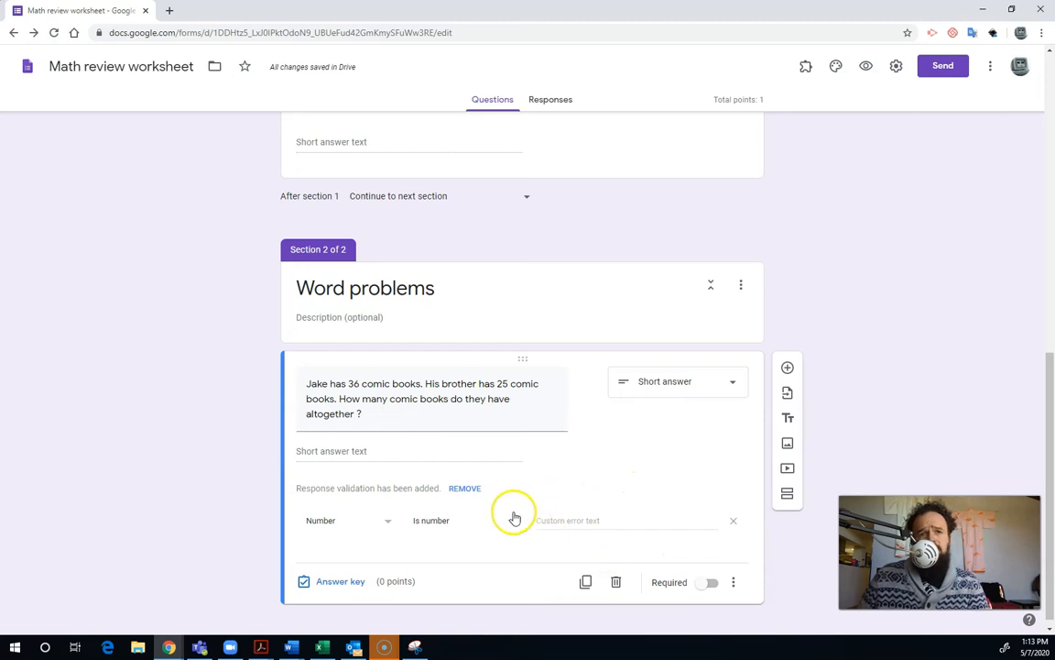
click(469, 489)
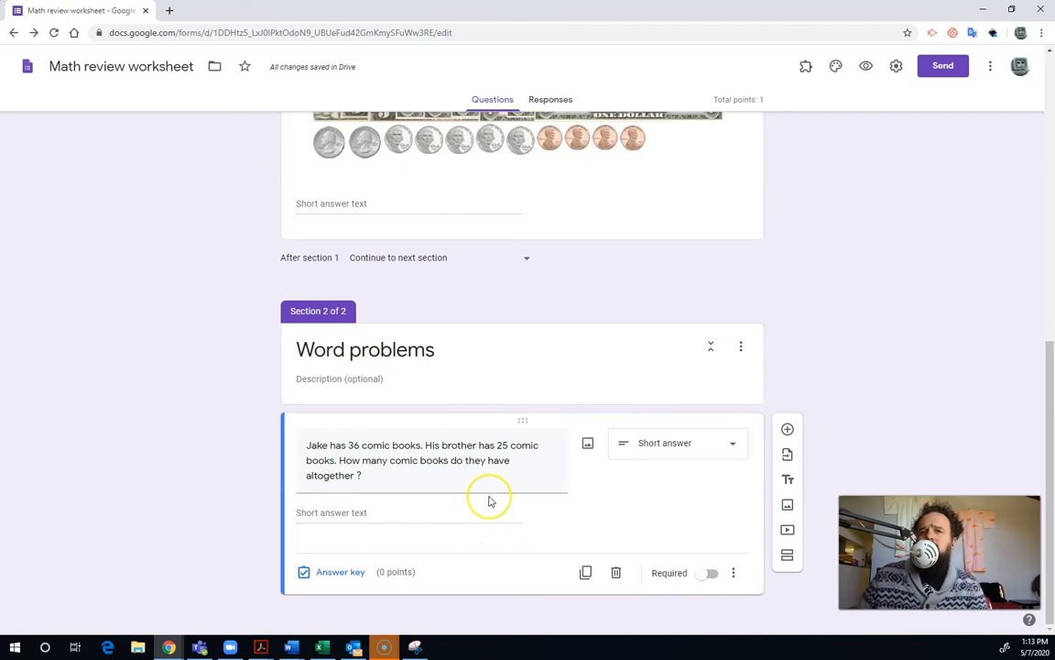
Step: List 61, 61 comic books, 61 comics and 61 comicbooks as correct answers in the comic-book question's answer key
click(341, 572)
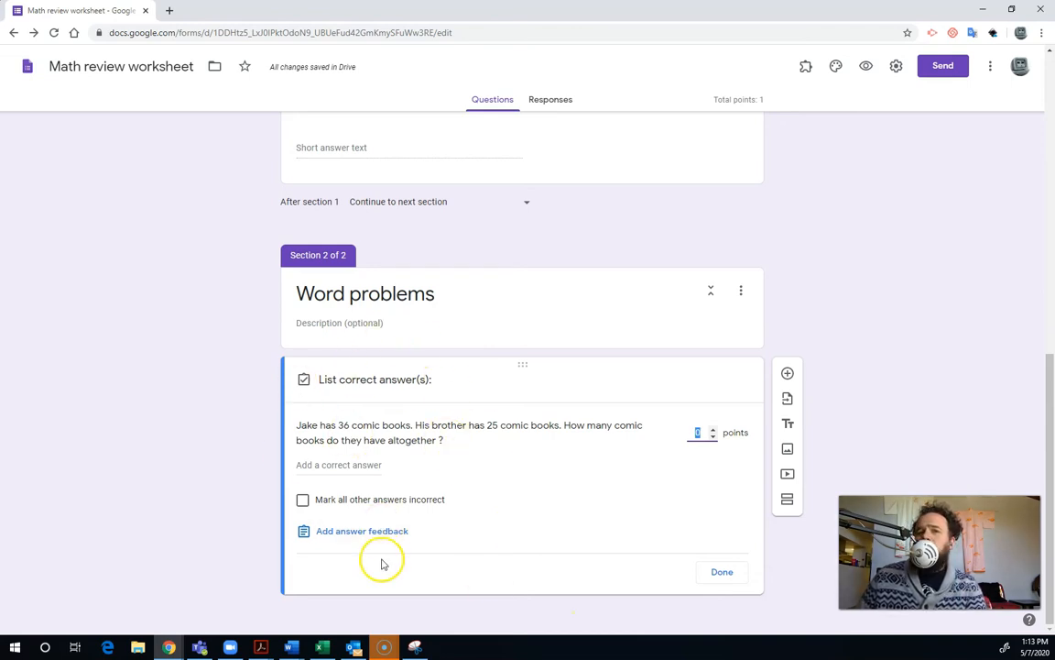
click(312, 463)
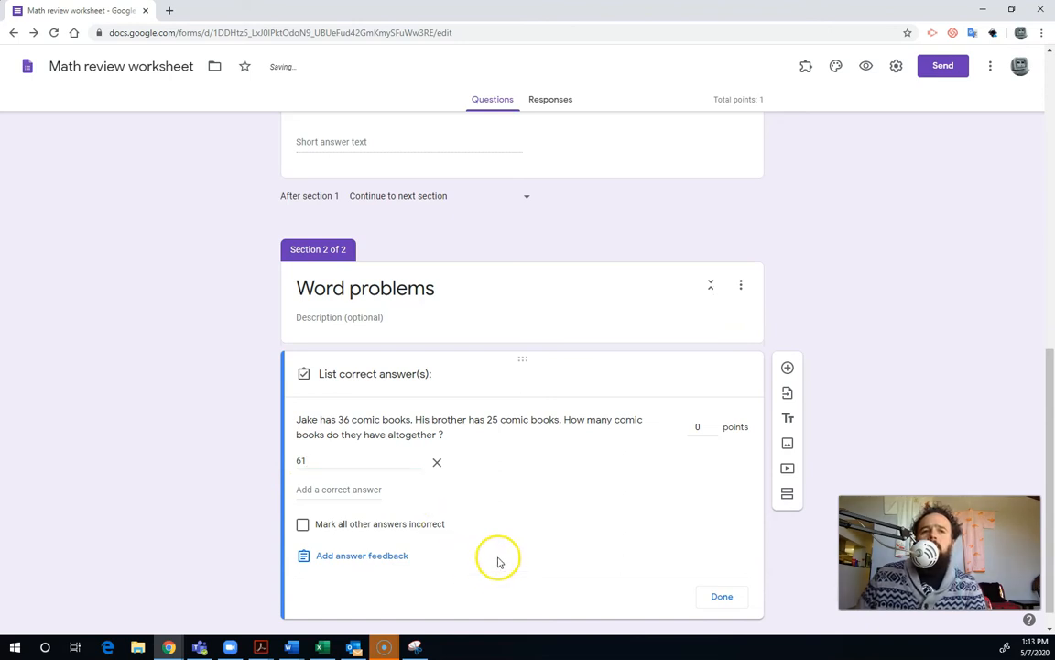
click(358, 489)
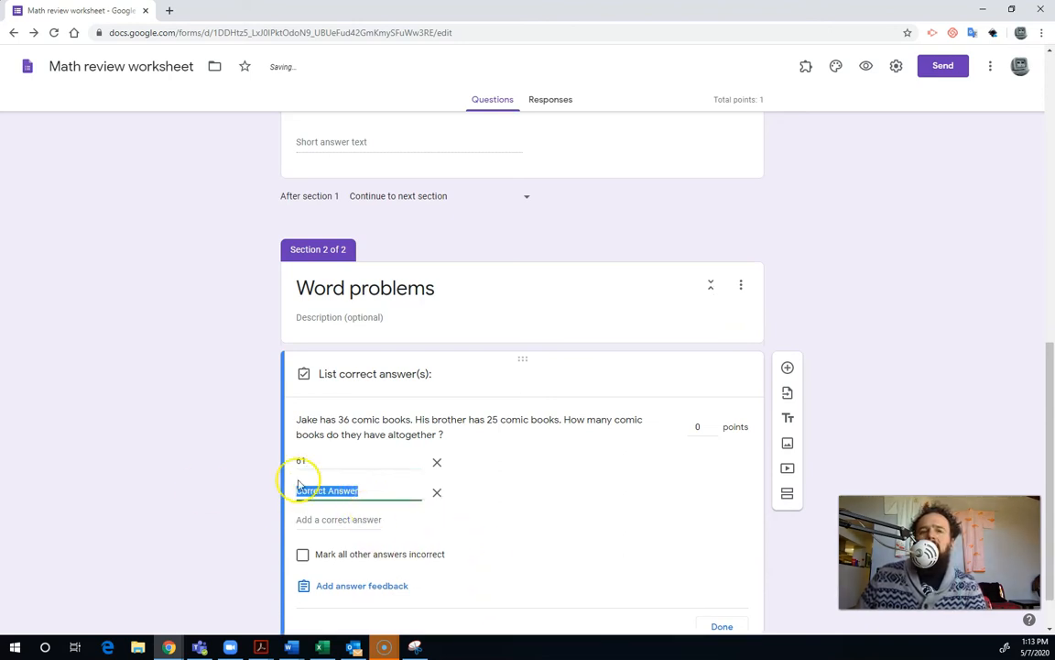
text(61)
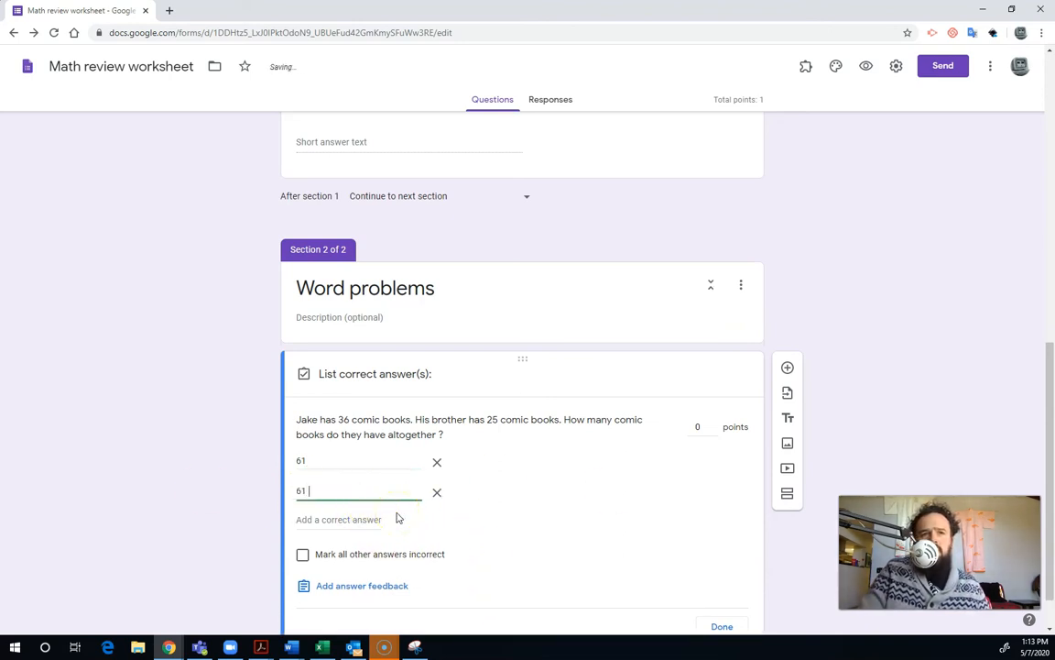
text( comic books)
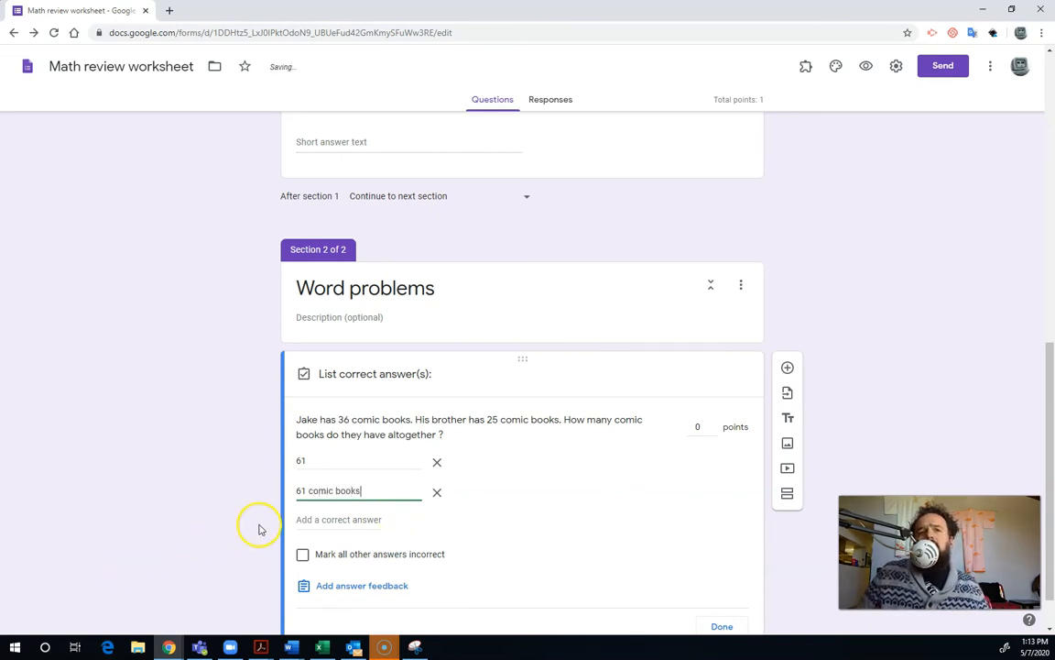
click(315, 523)
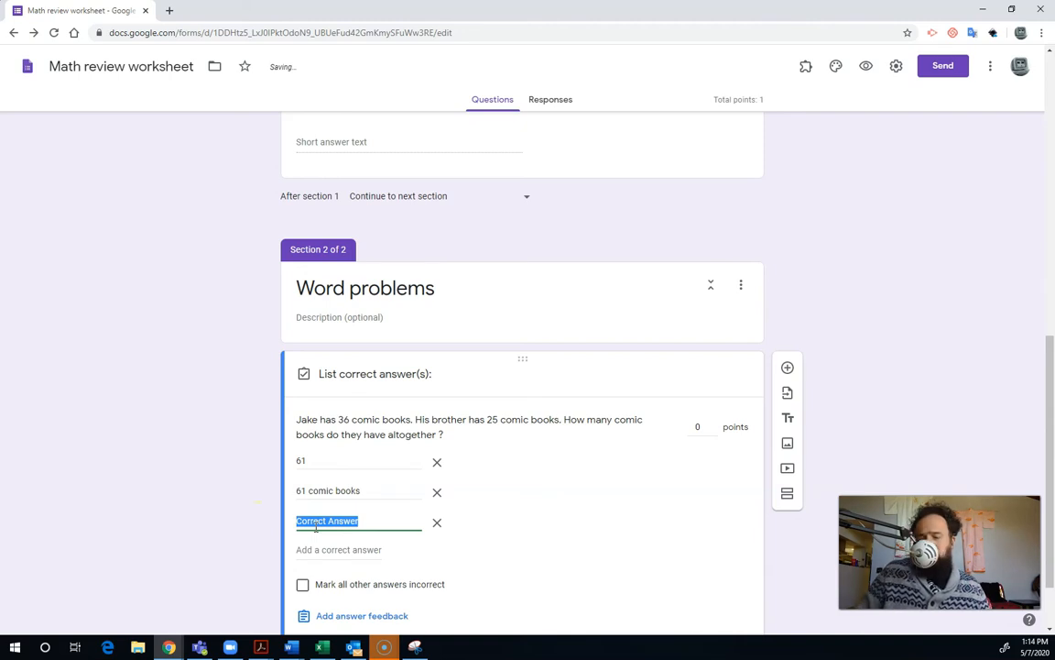
text(61 comics)
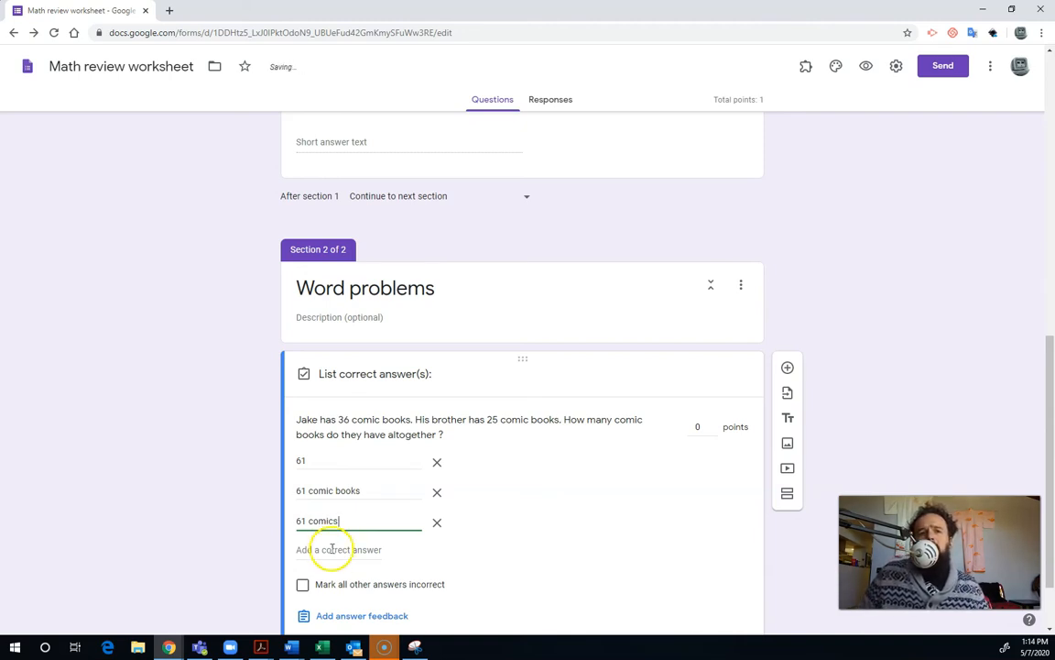
click(328, 549)
text(61 comicbooks)
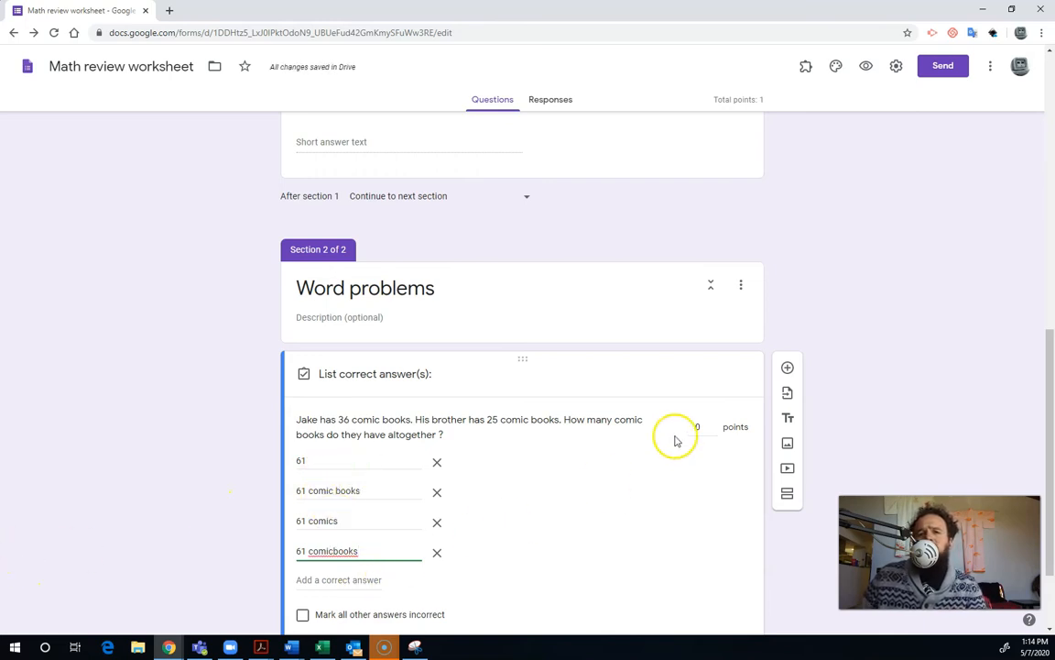
Step: Make the comic-book question worth 1 point and mark all other answers incorrect
click(712, 427)
scroll(591, 516, down, 1)
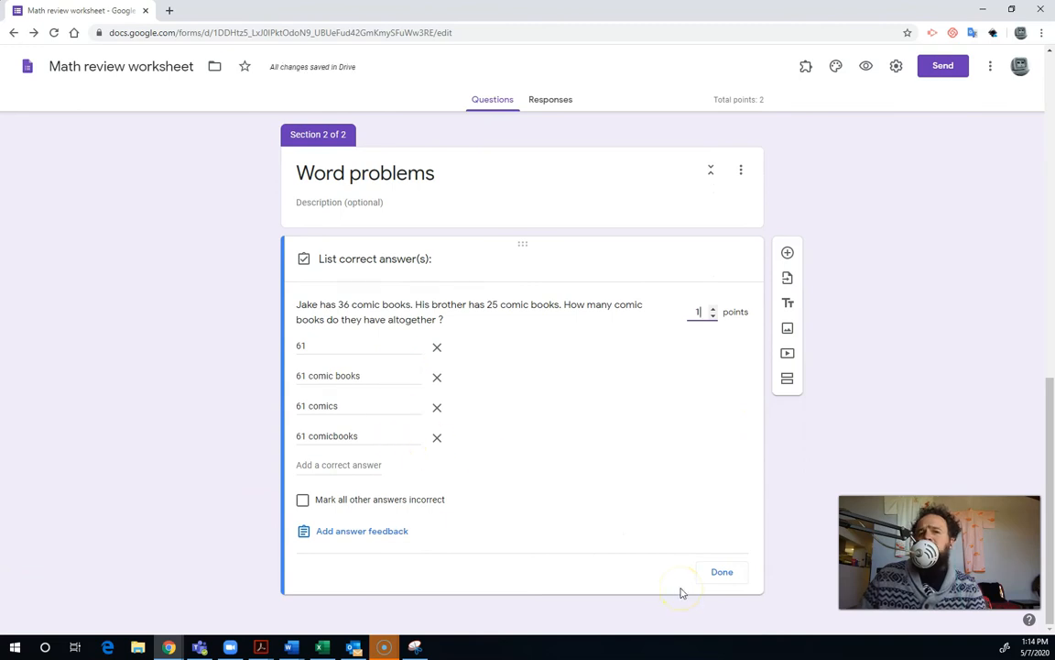
click(303, 500)
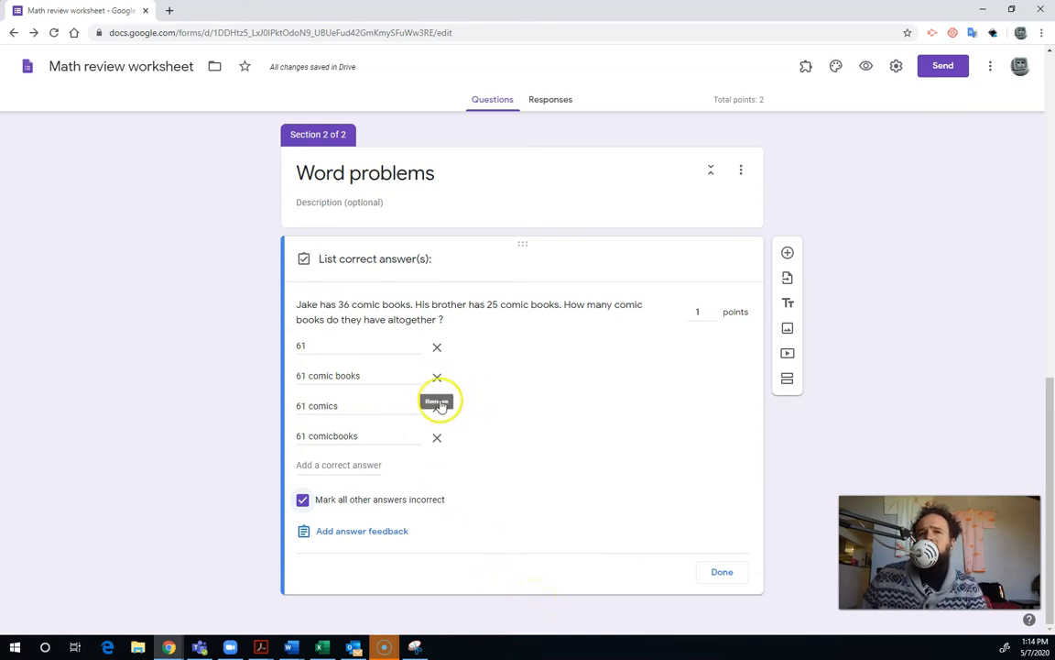
Step: Add answer feedback: "If you think your answer is the same as the correct answer given, send me a private comment and I will review it manually."
click(384, 533)
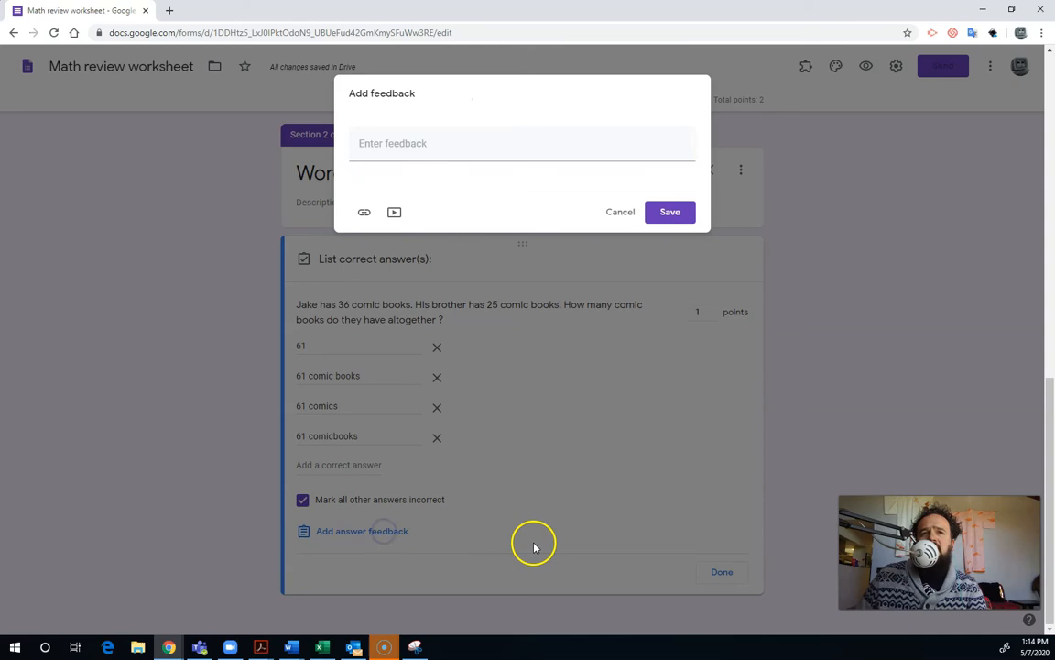
click(422, 146)
text(If you thi)
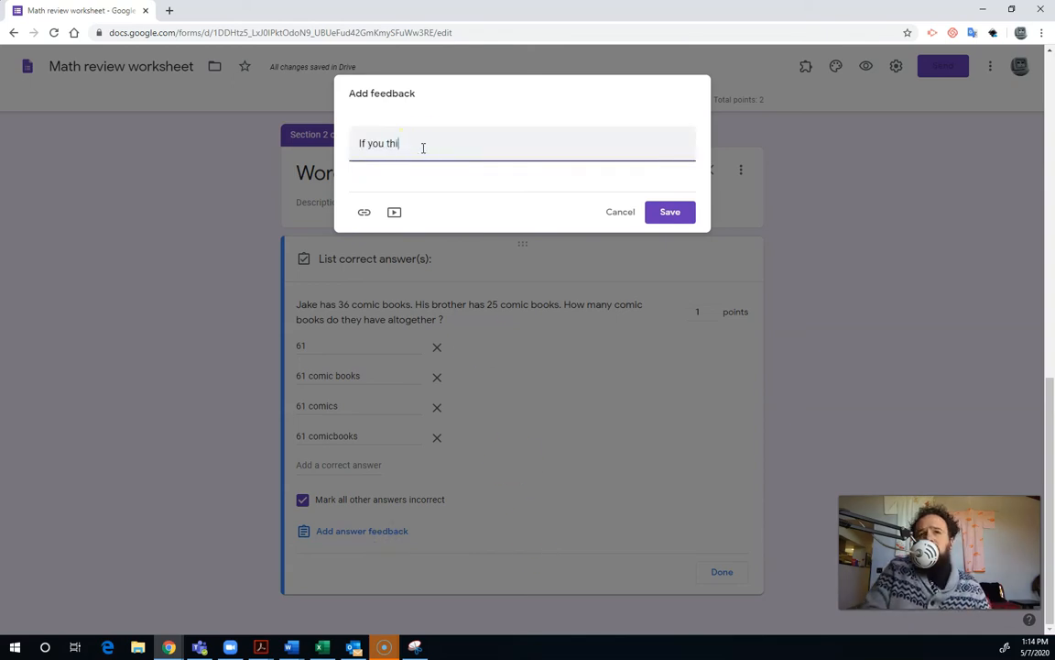
text(nk your answer is the same as the correct answer given,)
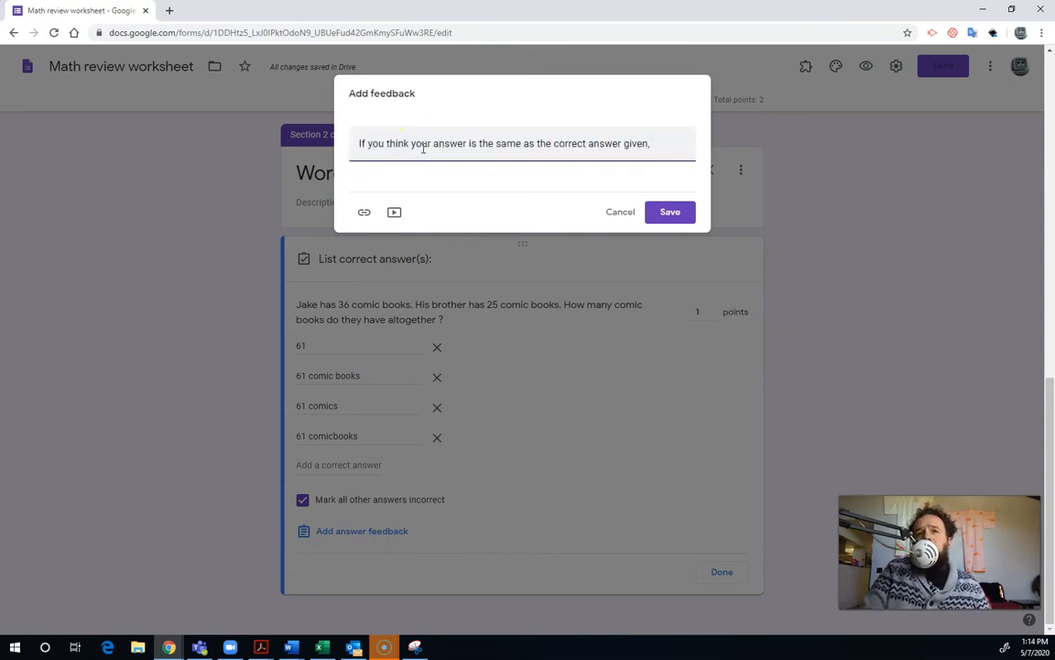
text( send me a private comment and I will review it manually.)
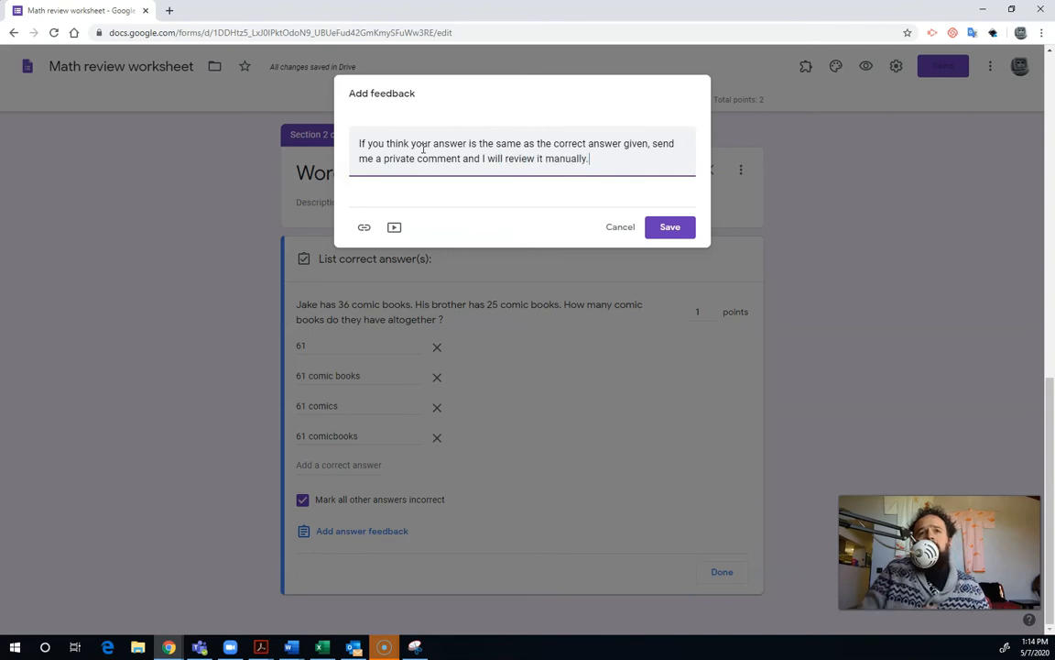
click(682, 227)
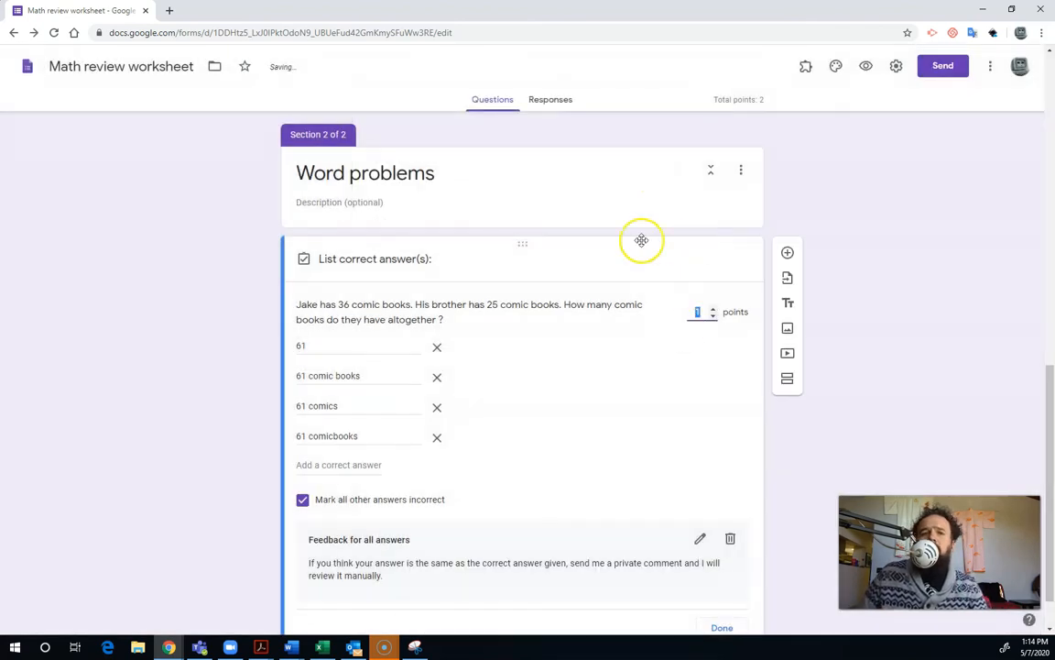
scroll(518, 530, down, 1)
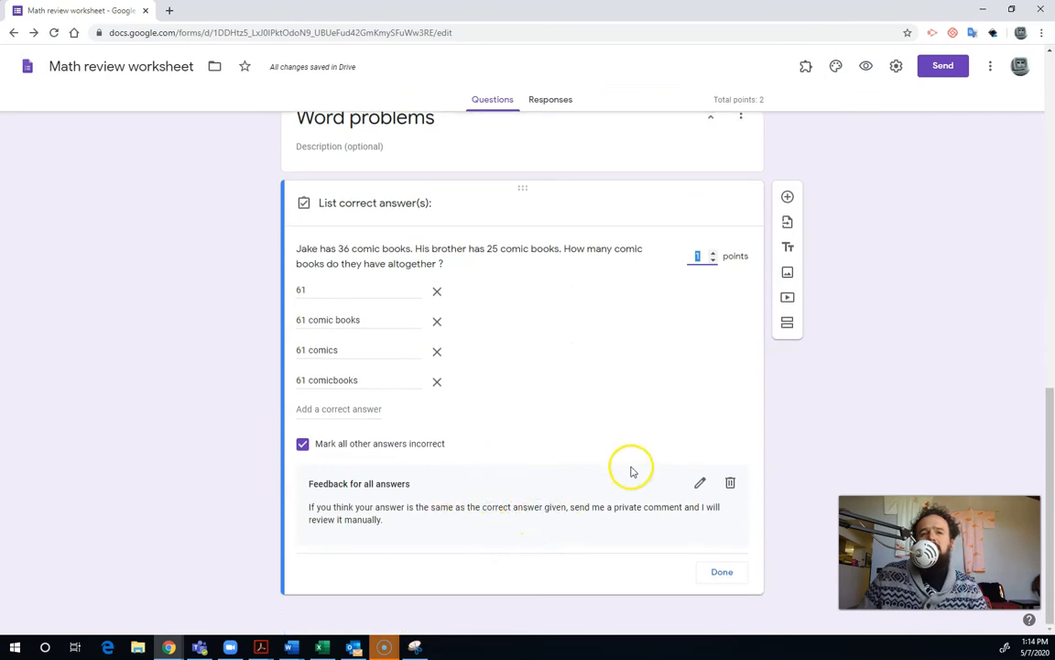
click(700, 483)
click(659, 229)
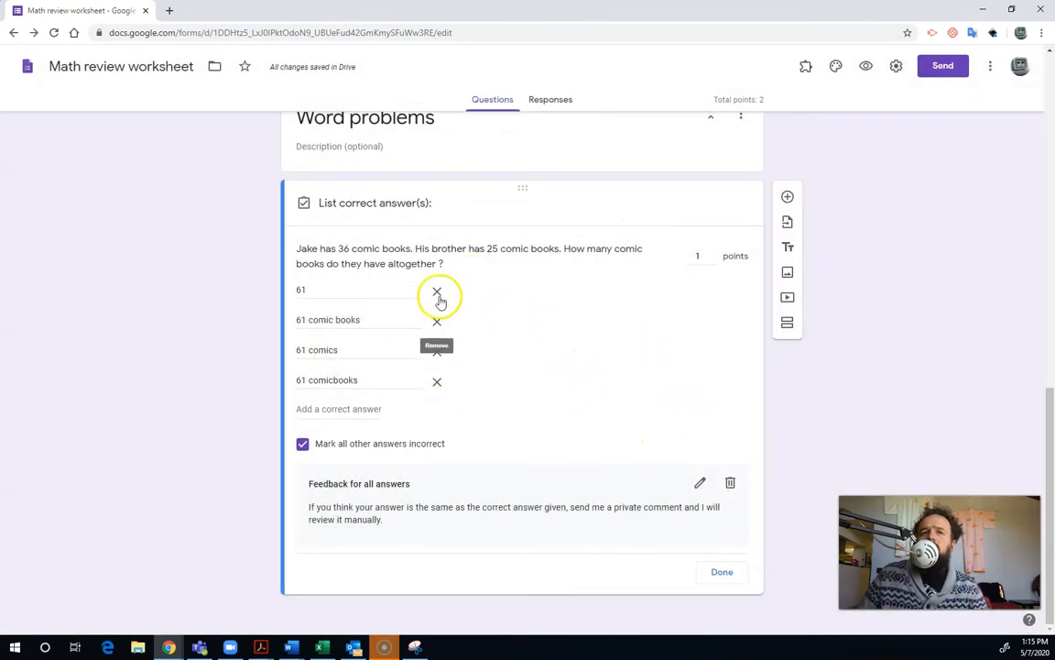
Step: Preview the quiz and try to continue past the first page with the required questions left blank
scroll(517, 243, up, 2)
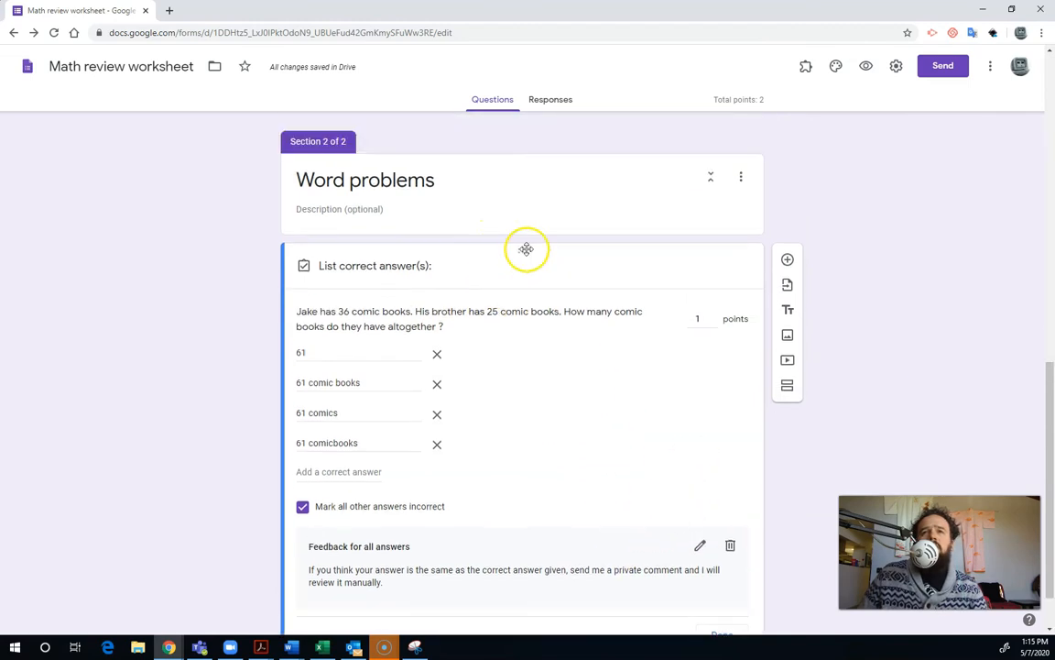
click(871, 66)
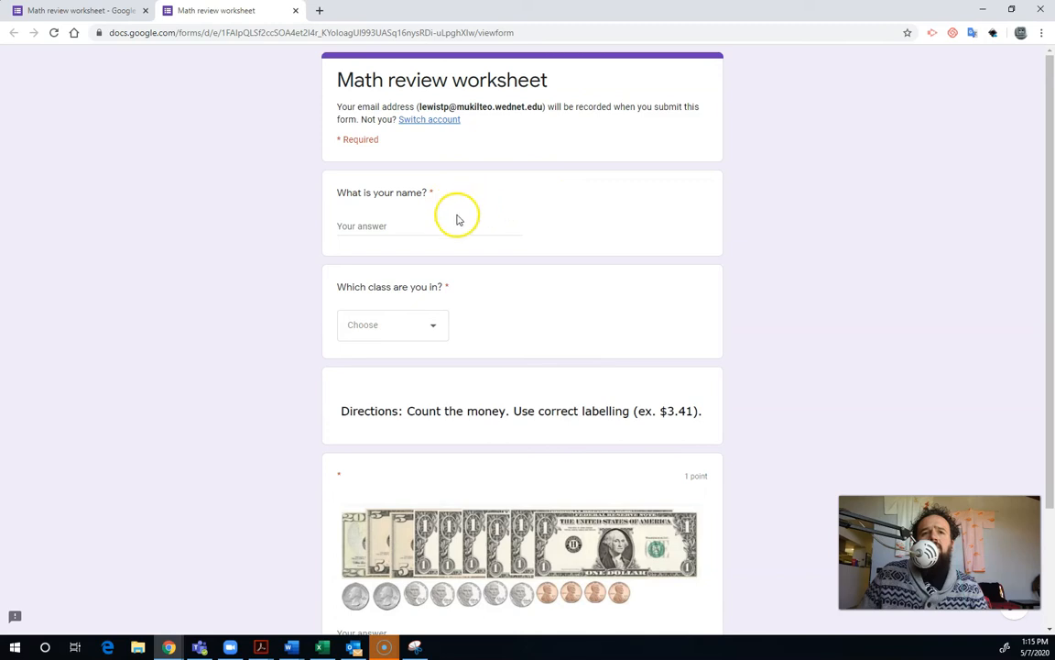
scroll(513, 248, down, 2)
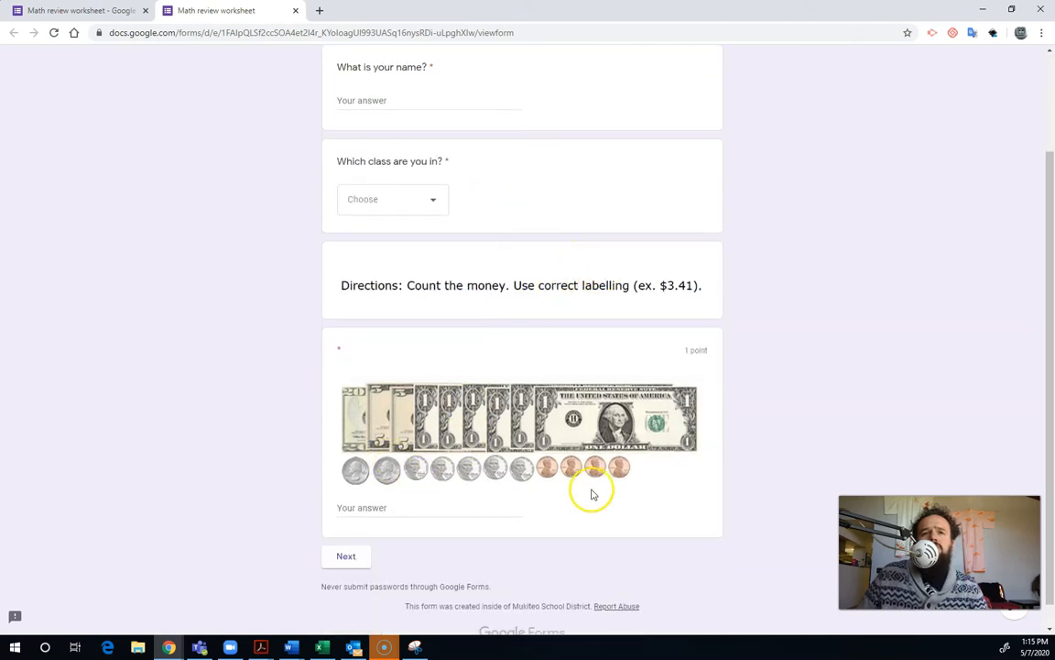
click(346, 556)
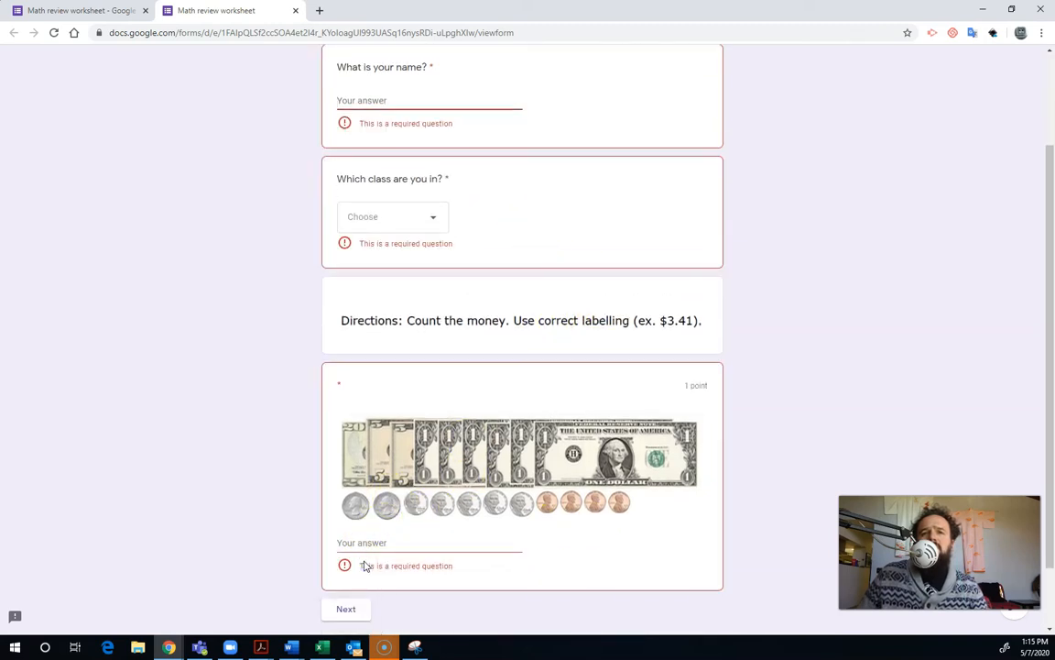
Step: Fill in the preview with name Test, class Period 1 and money answer 5.60, and continue to the Word problems section
scroll(422, 477, up, 2)
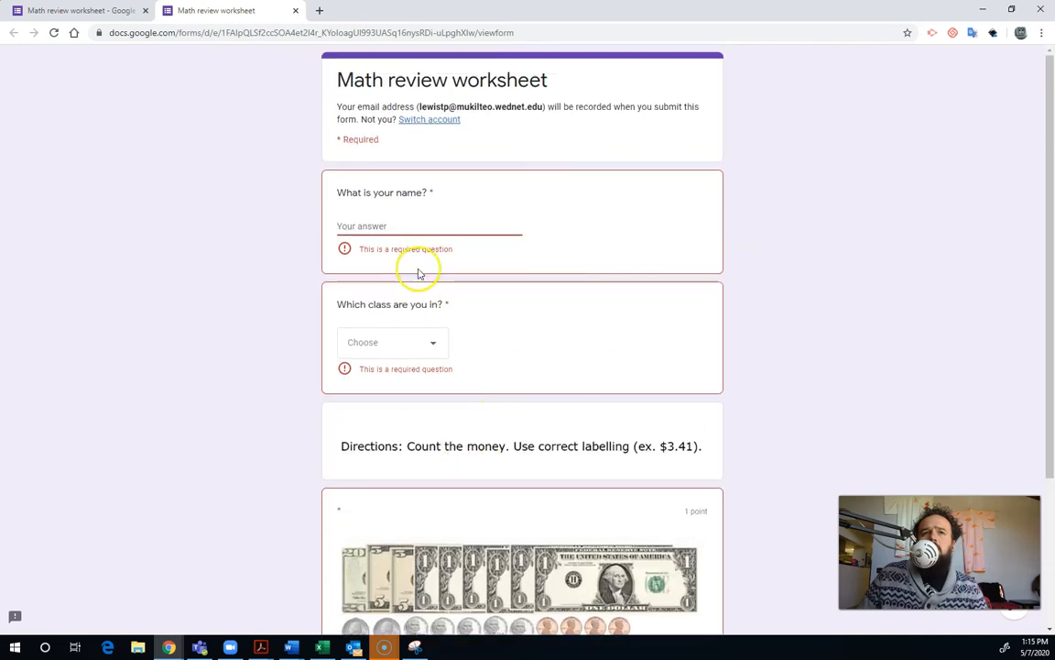
text(Ter)
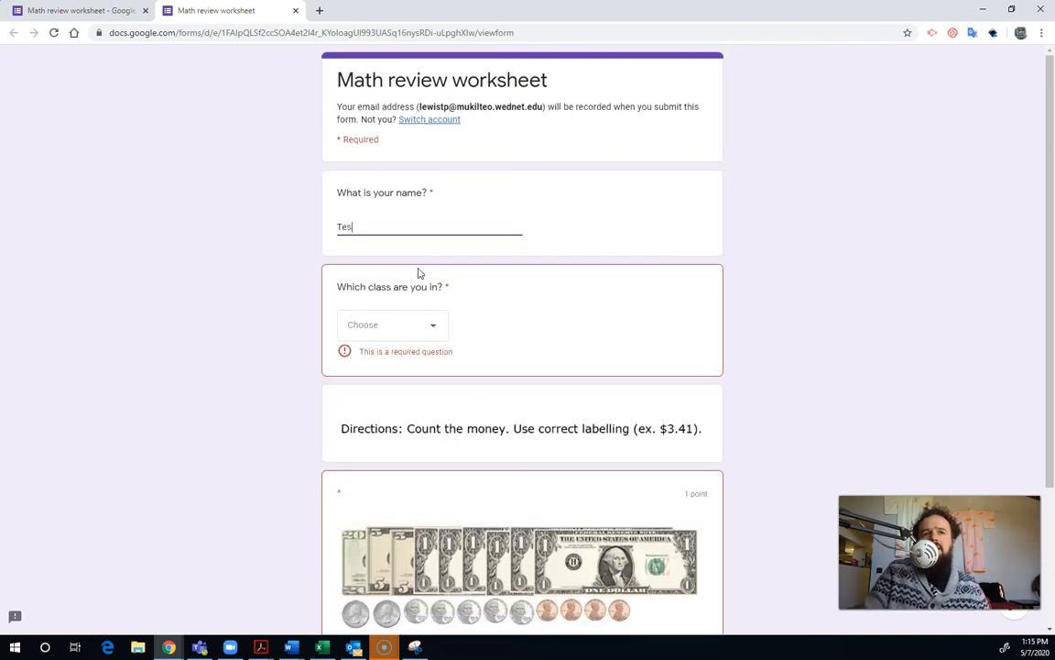
click(433, 317)
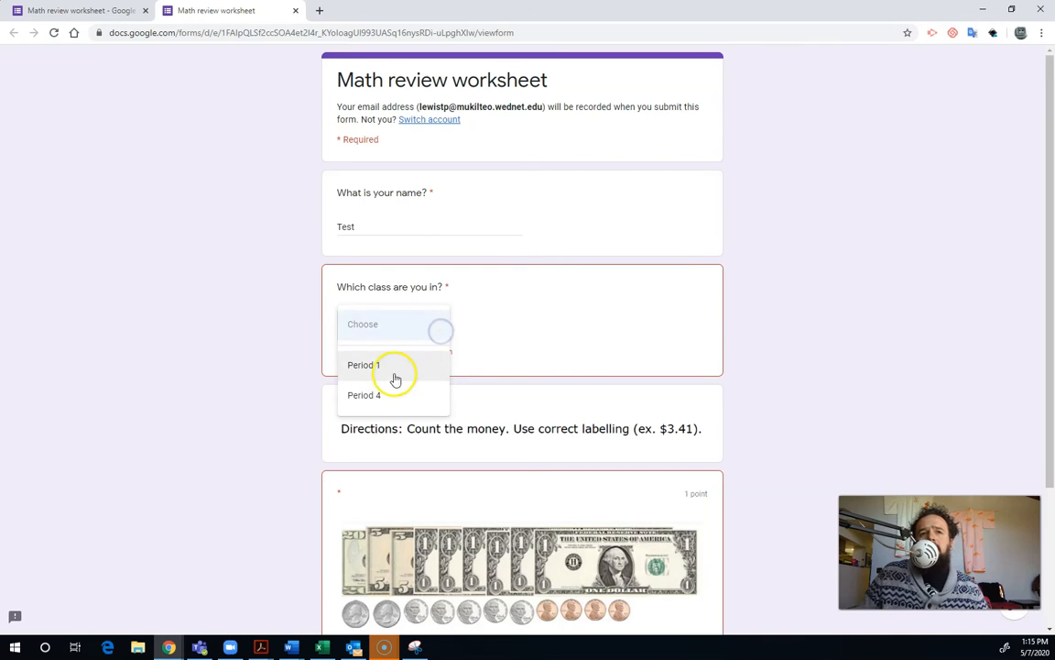
click(394, 375)
scroll(414, 399, down, 3)
click(490, 513)
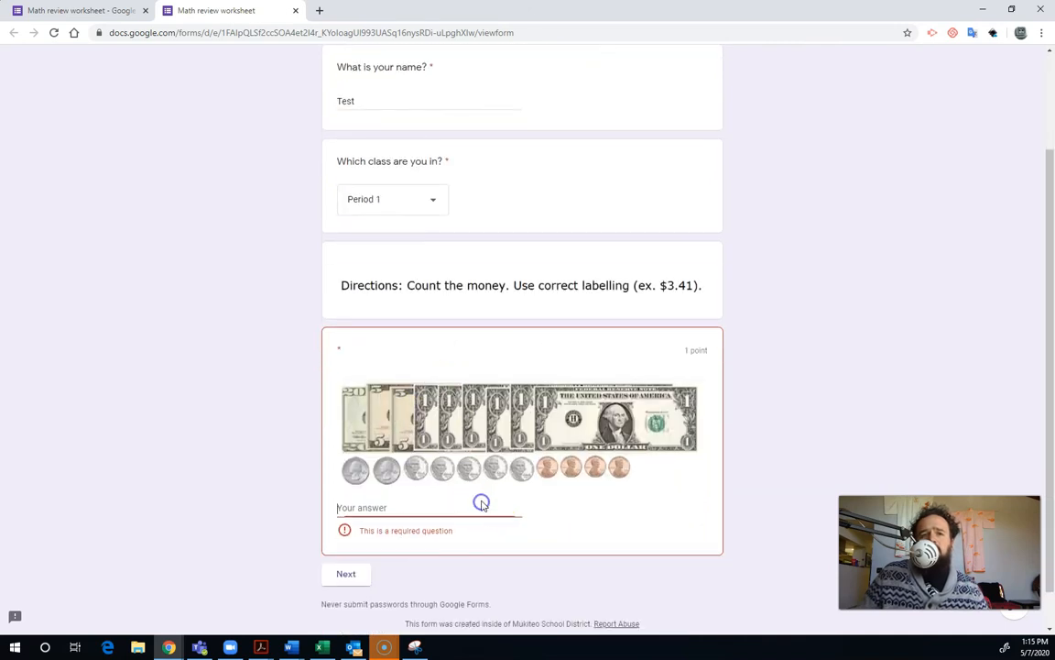
text(5.60)
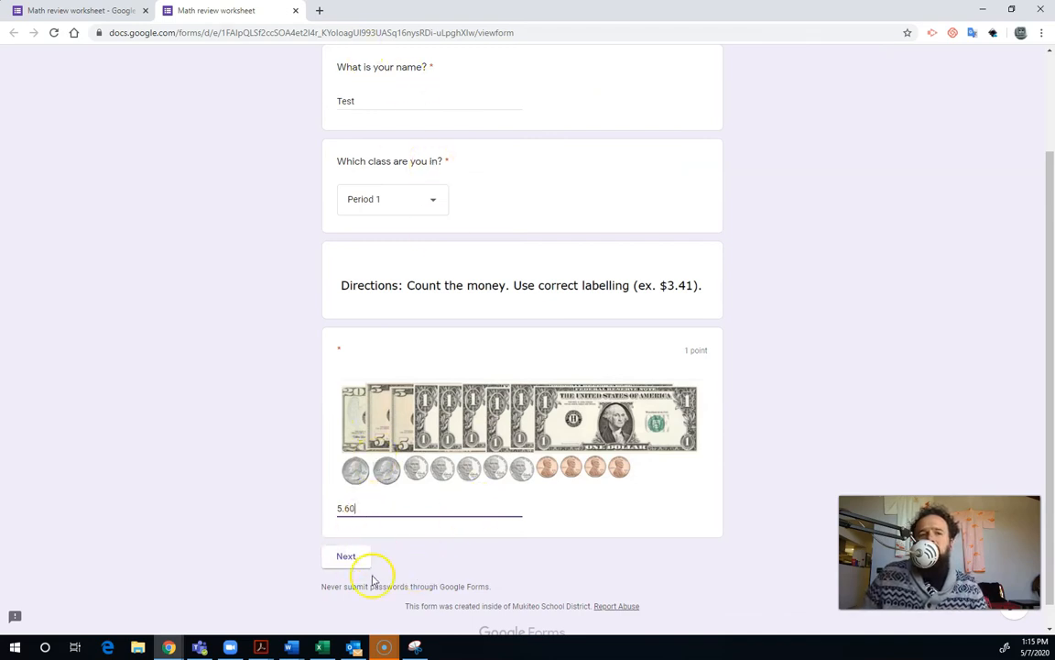
click(346, 559)
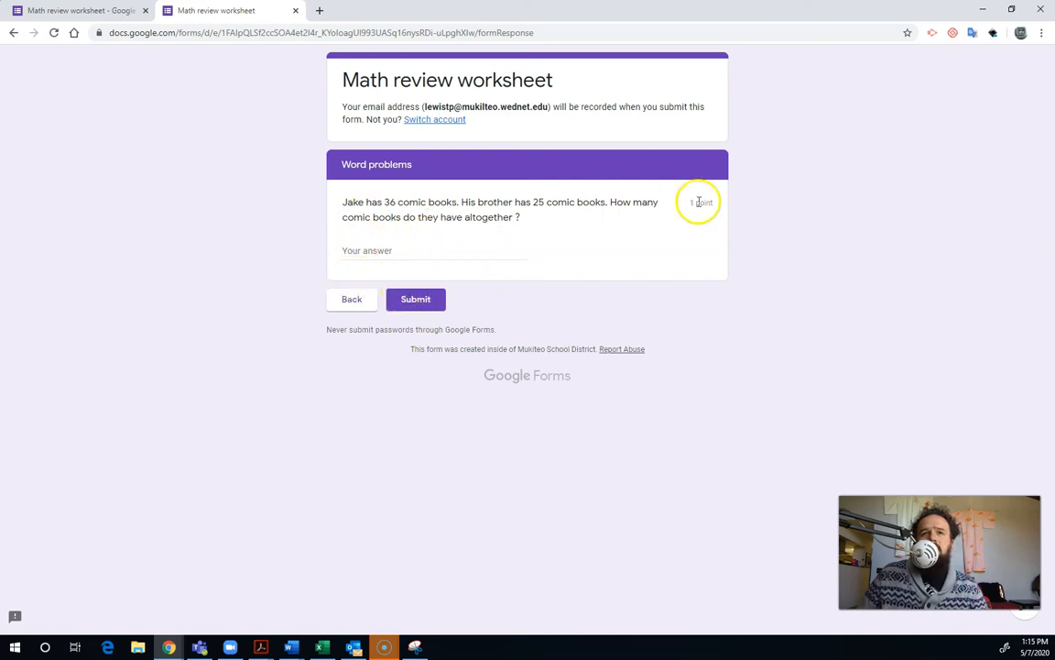
Step: Submit the test response with the comic-book question blank, review its score page, and return to the form editor
click(434, 303)
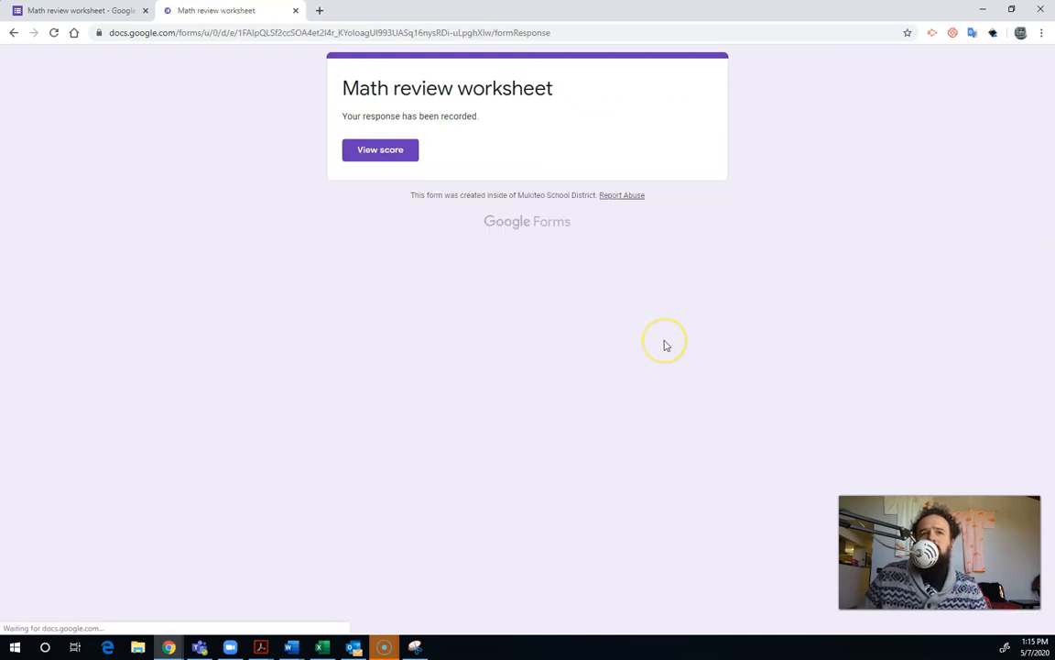
click(386, 157)
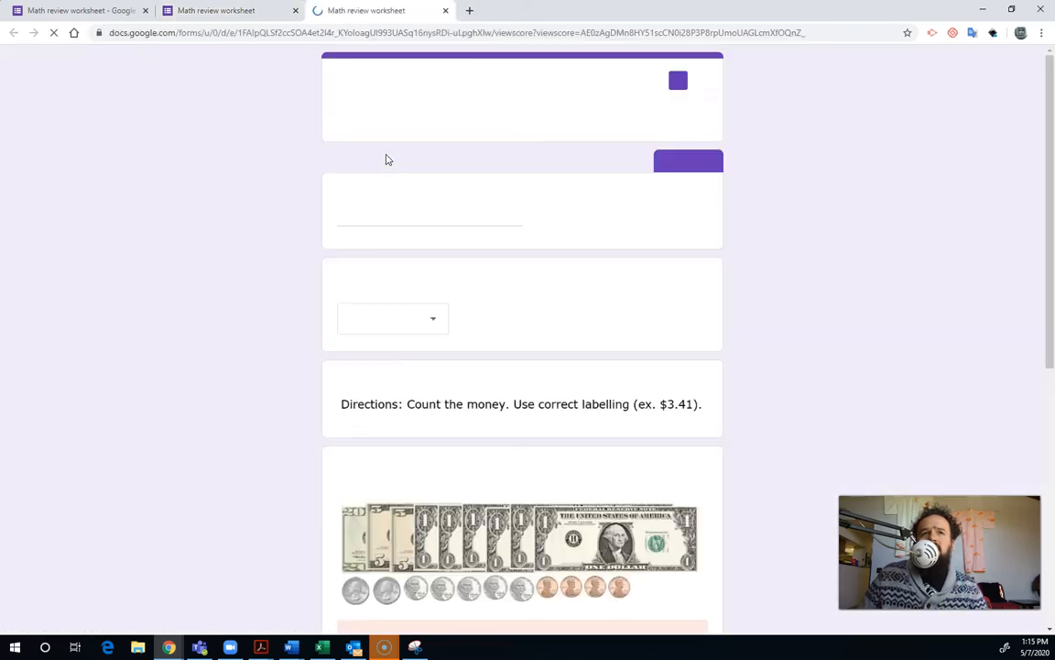
scroll(555, 215, down, 3)
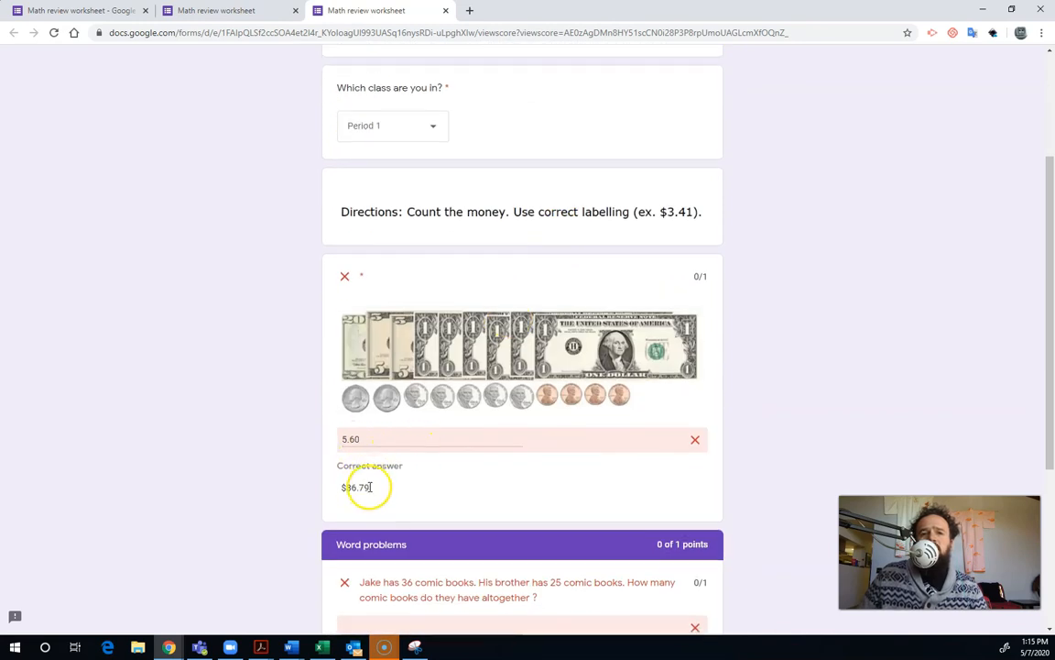
scroll(369, 486, down, 3)
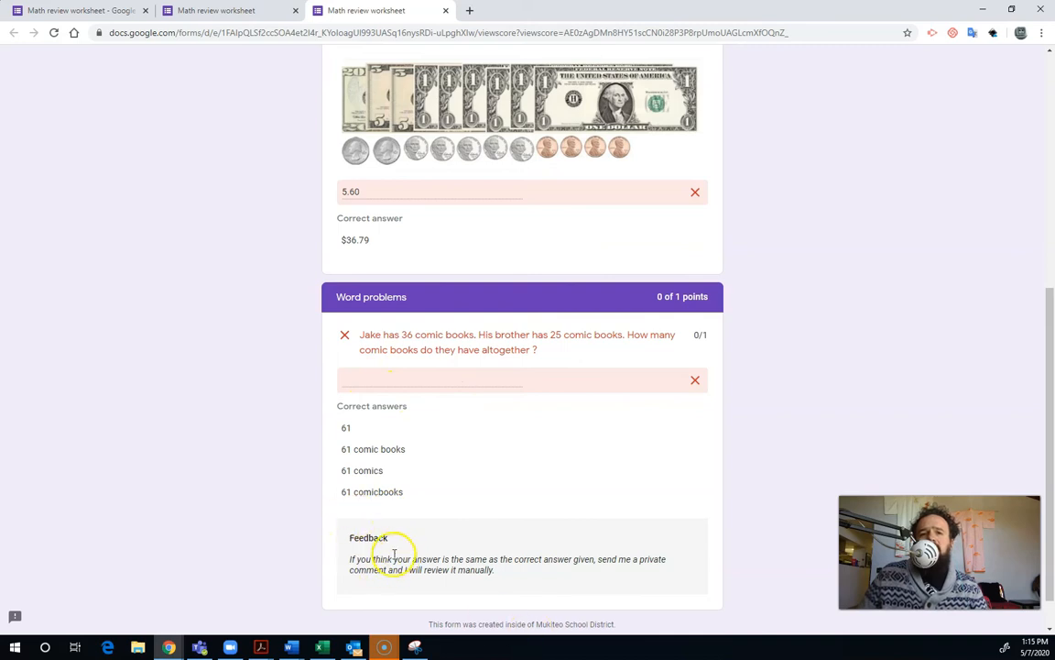
scroll(396, 265, up, 5)
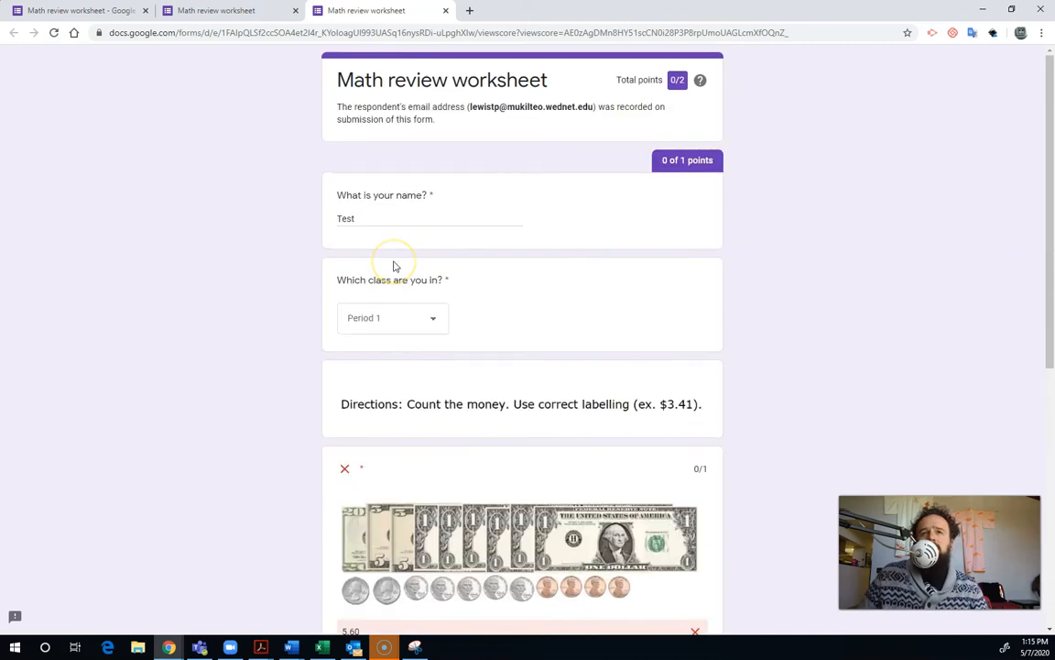
click(446, 11)
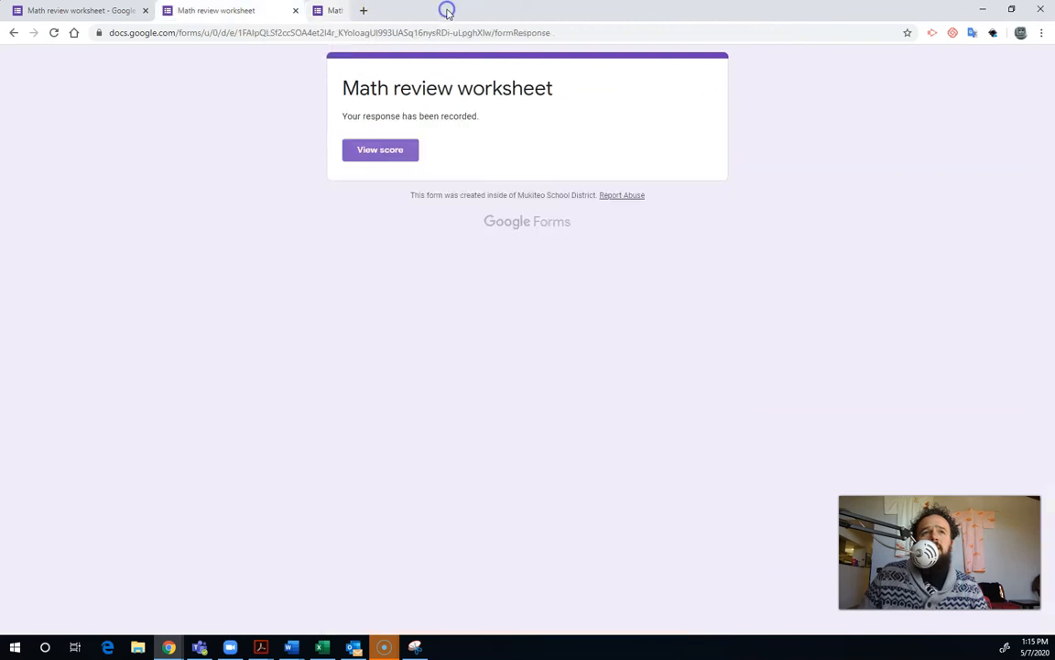
click(297, 11)
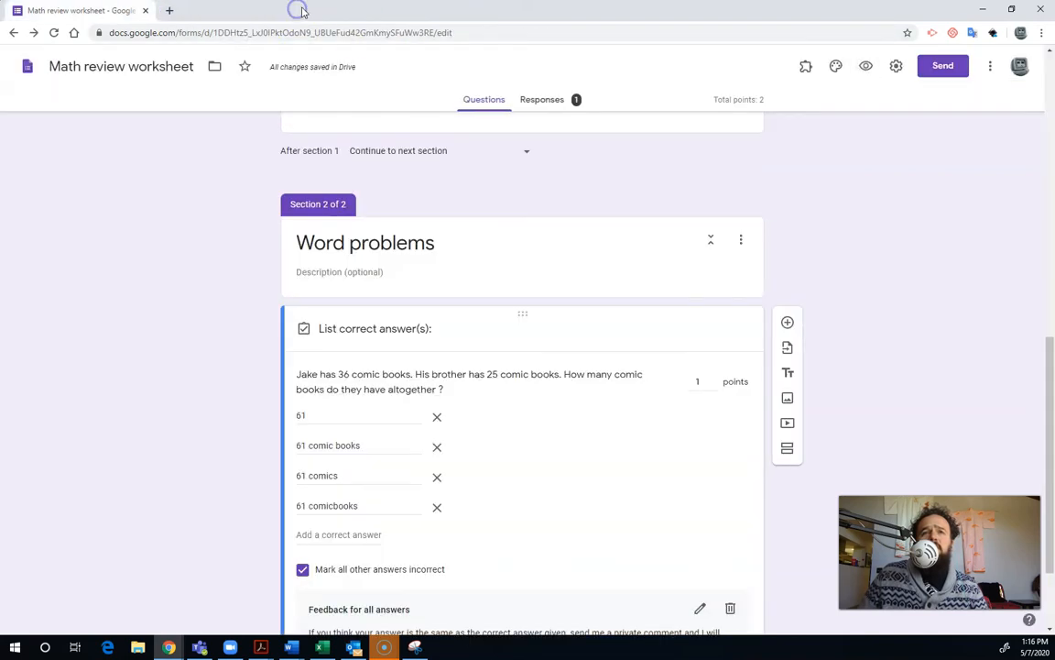
Step: Review the quiz's response summary and the per-question responses through Question 3
click(536, 97)
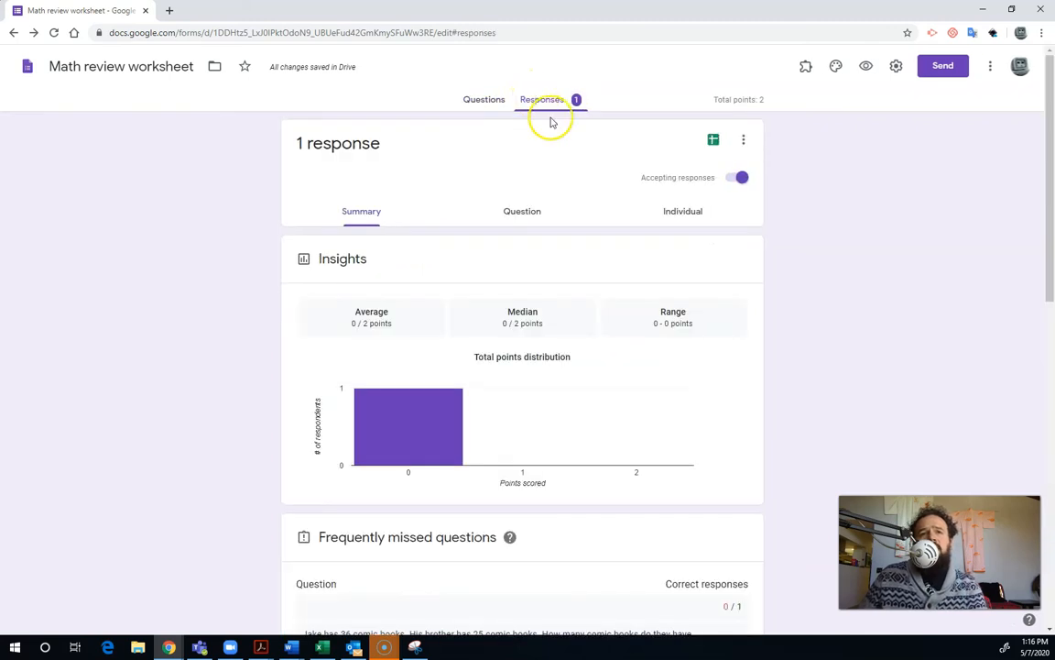
scroll(566, 454, down, 5)
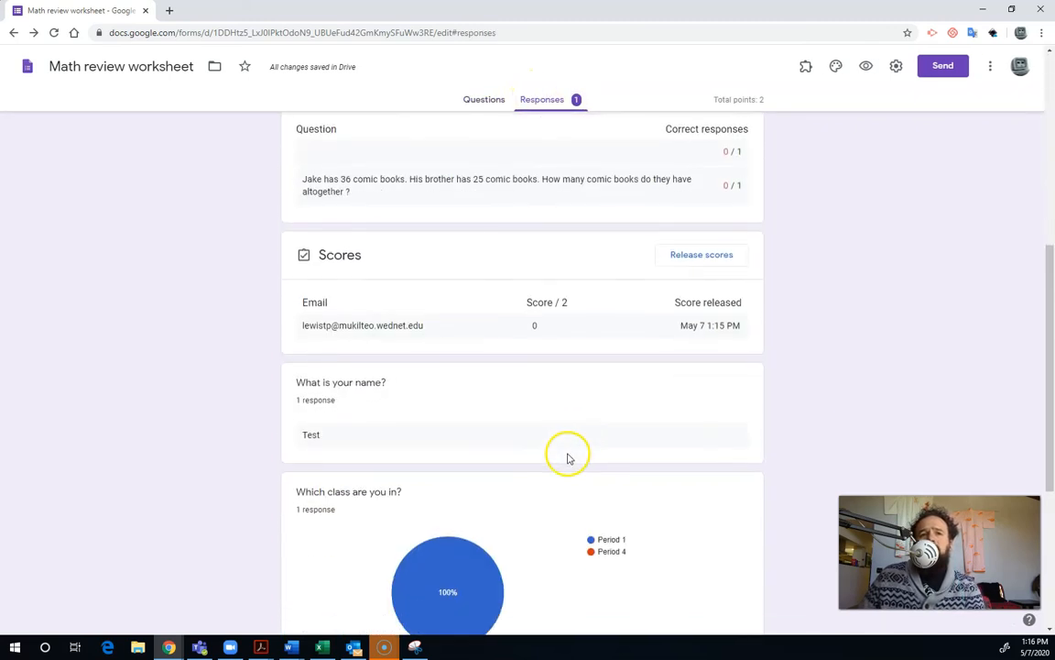
scroll(566, 456, down, 3)
scroll(567, 436, up, 3)
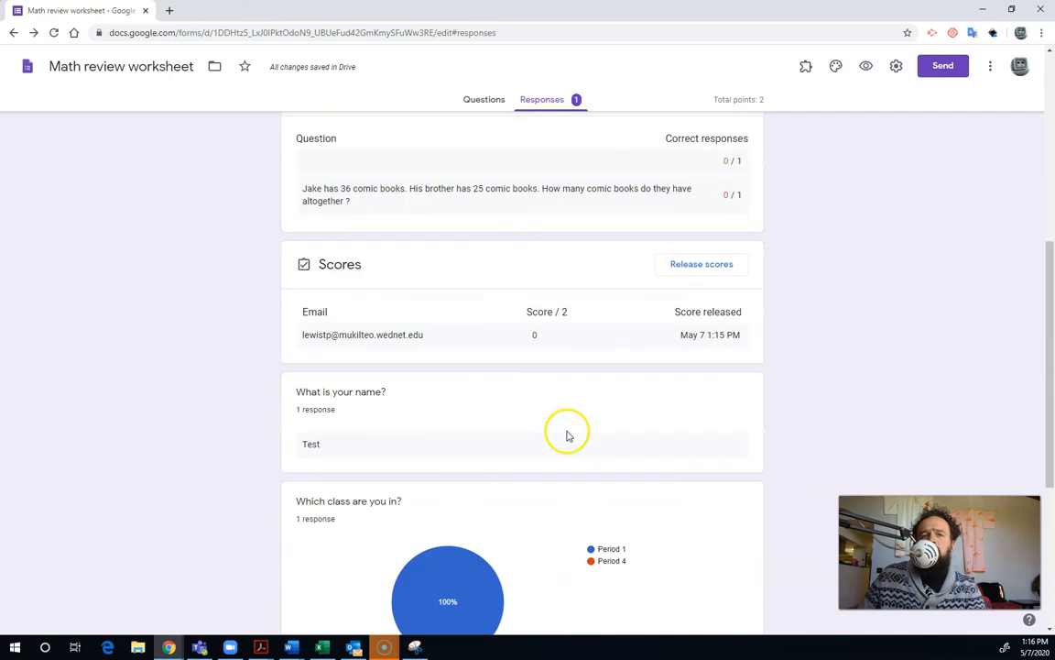
scroll(567, 431, up, 5)
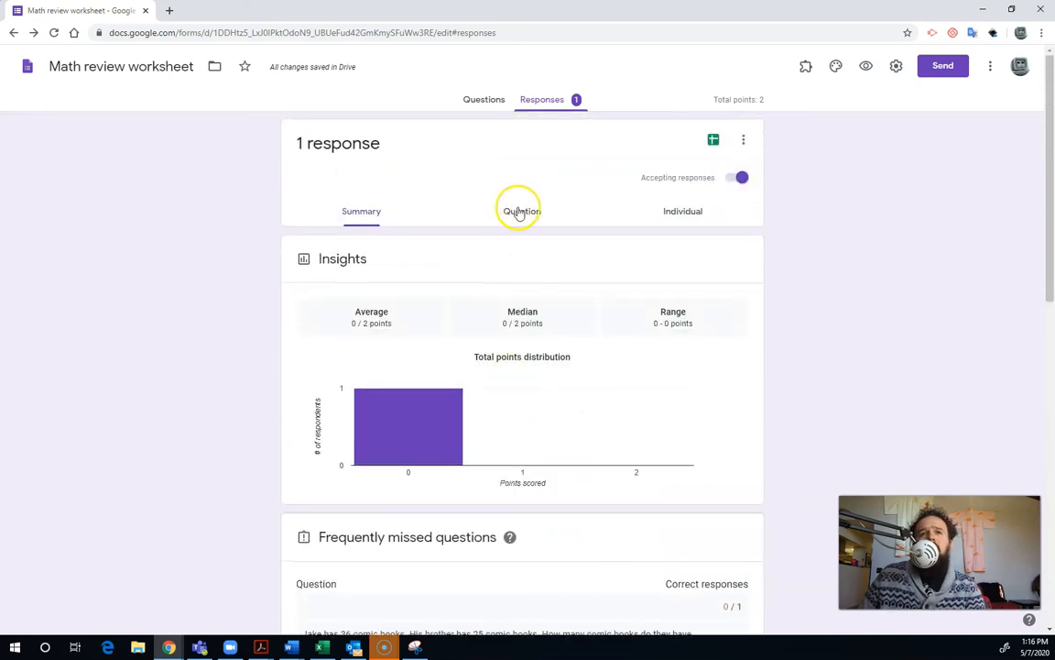
click(520, 211)
click(420, 292)
click(421, 291)
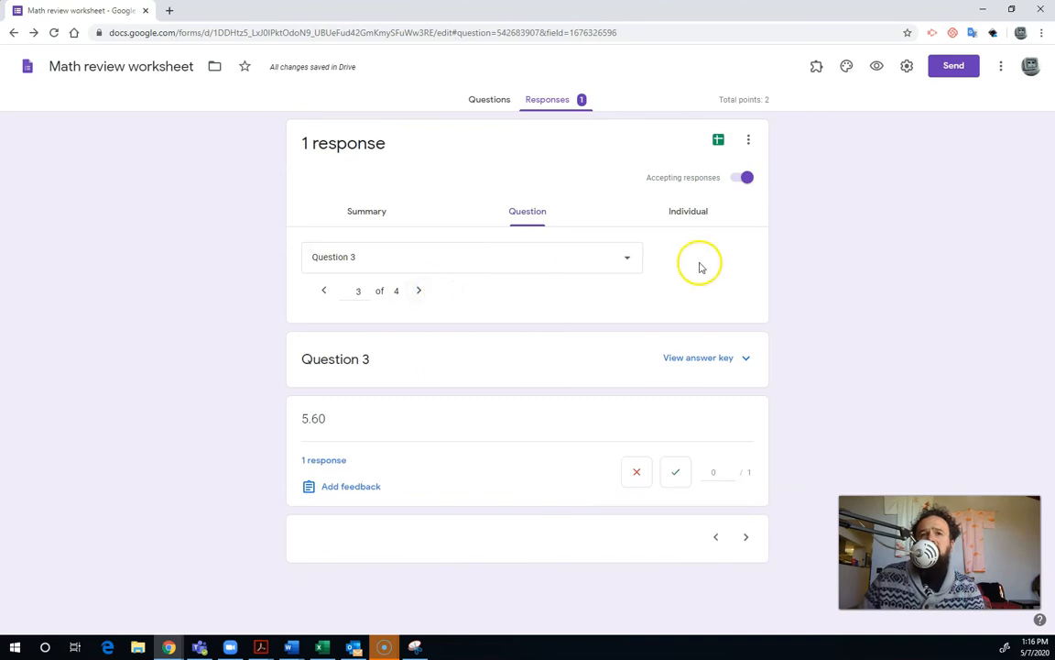
Step: Look through the individual test response and delete it
click(685, 220)
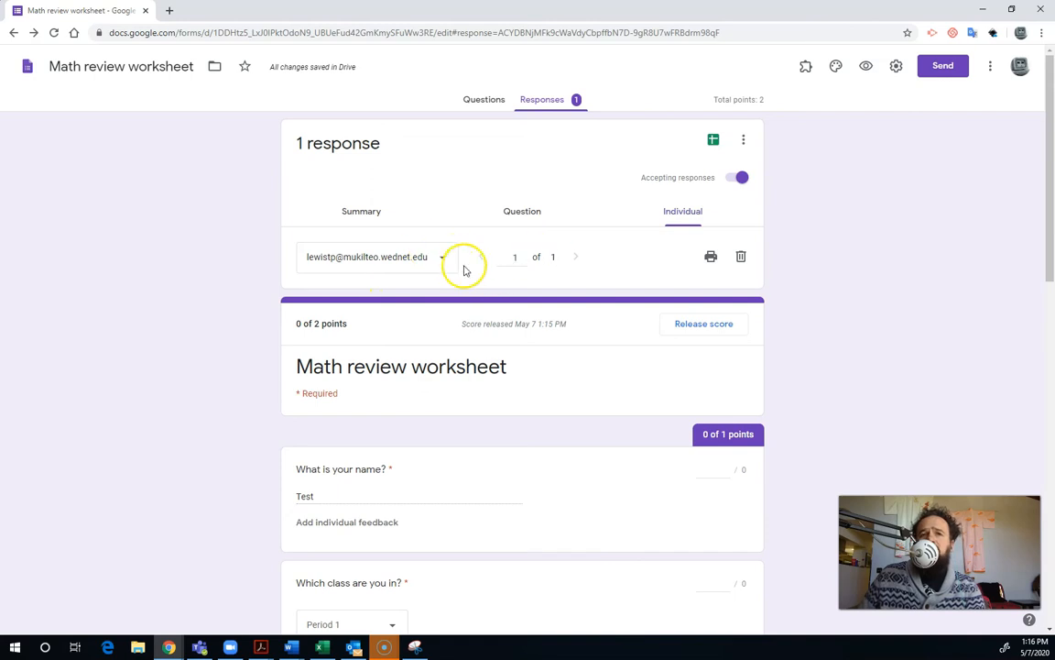
scroll(477, 303, down, 5)
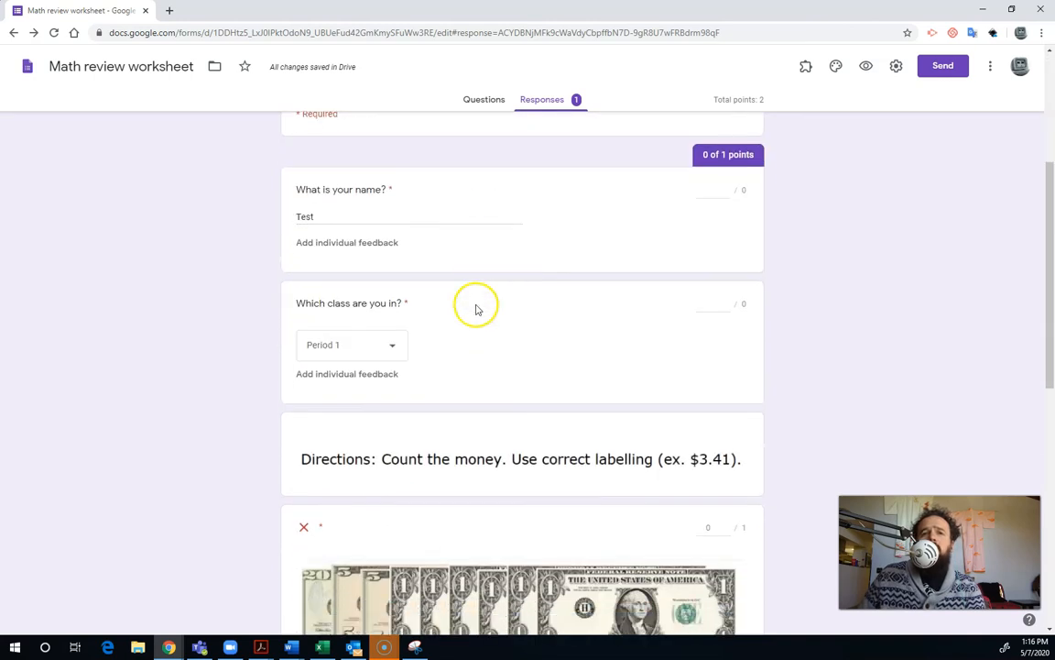
scroll(523, 458, up, 4)
scroll(523, 462, up, 2)
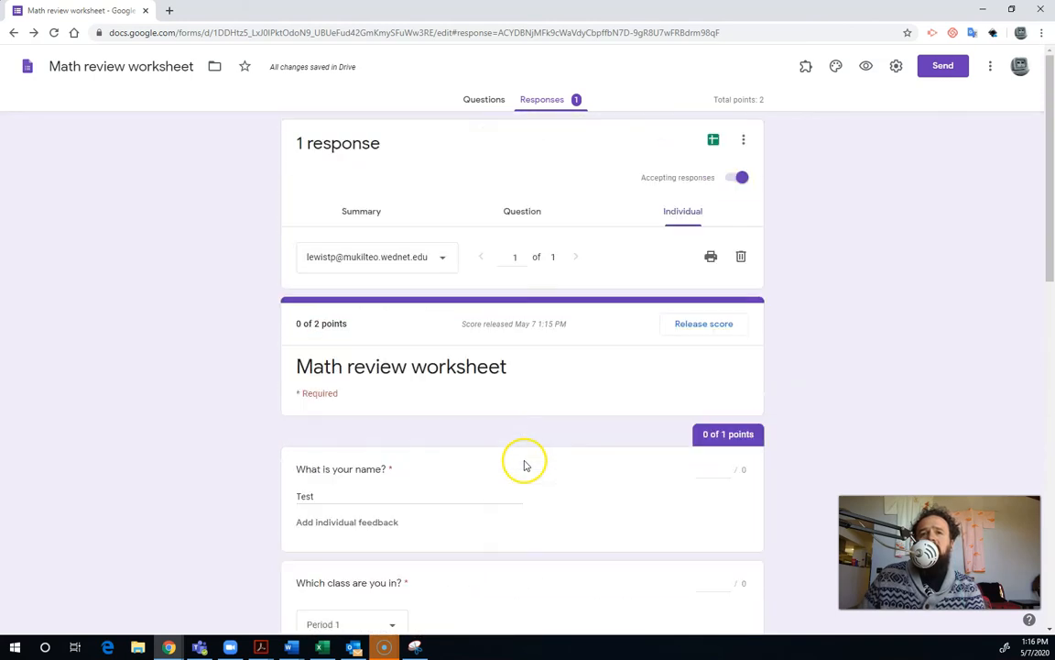
click(741, 255)
click(608, 376)
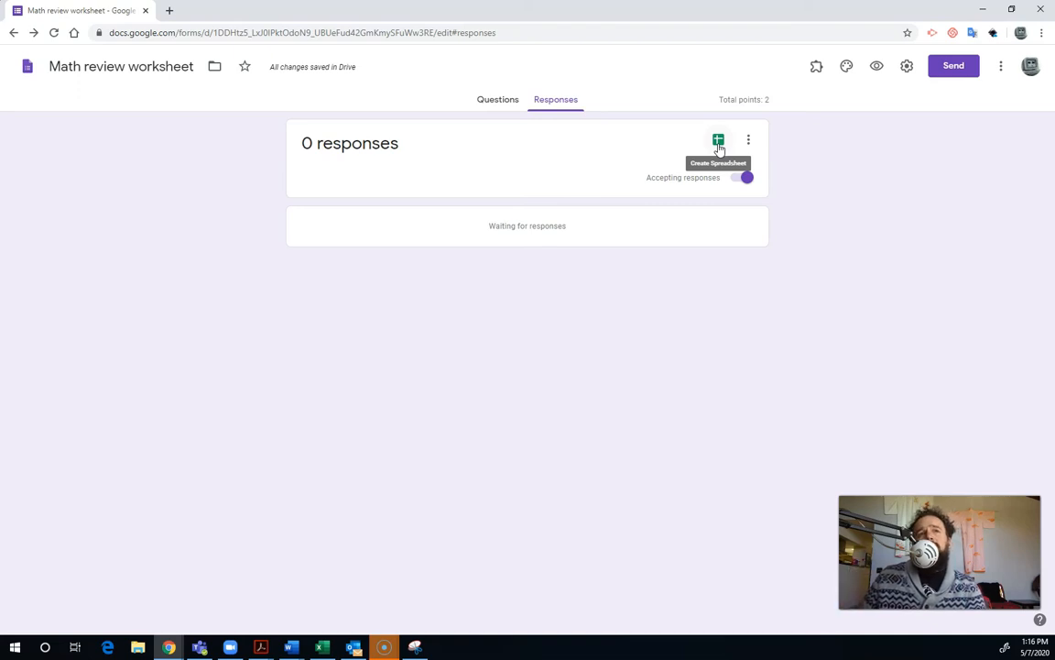
Step: Return to the quiz's questions and add a new section after the comic-book word problem
click(496, 97)
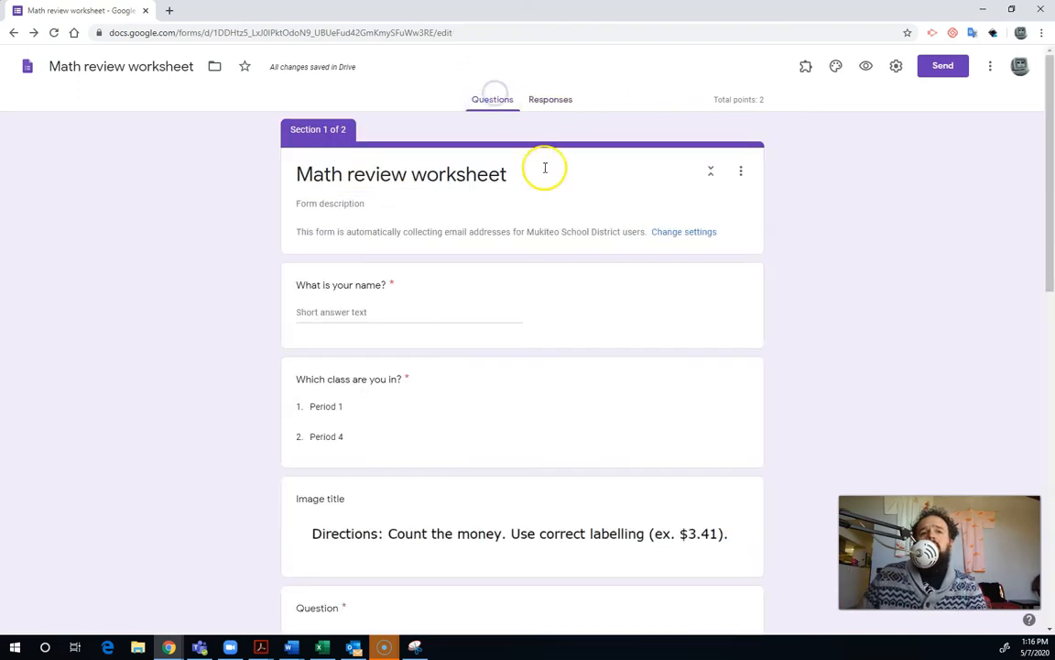
scroll(586, 274, down, 4)
scroll(609, 321, down, 5)
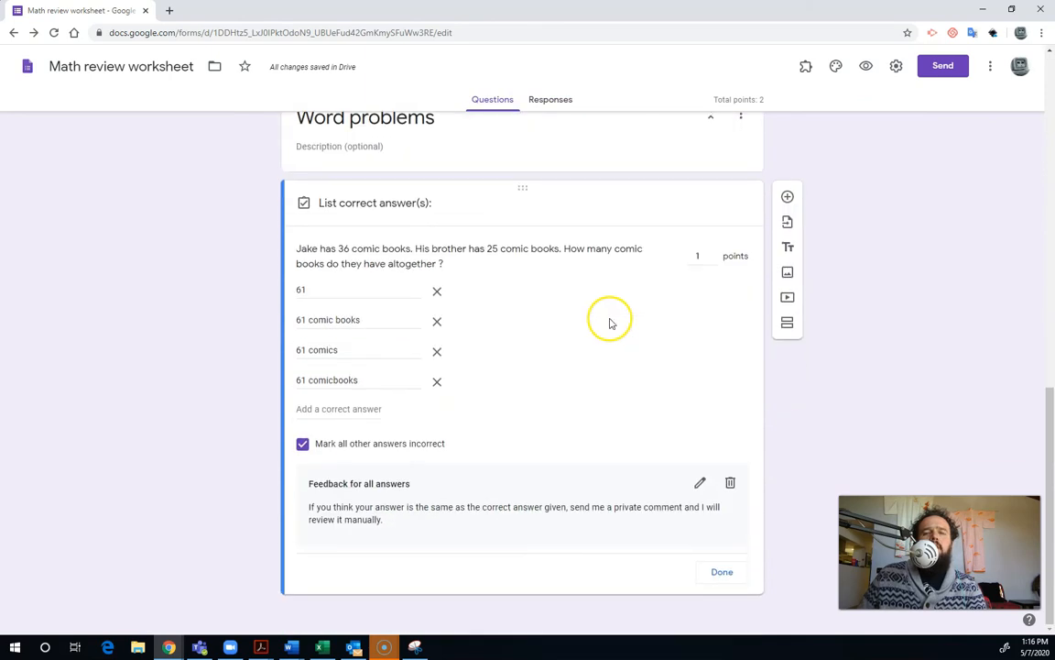
scroll(609, 320, up, 7)
scroll(610, 320, down, 7)
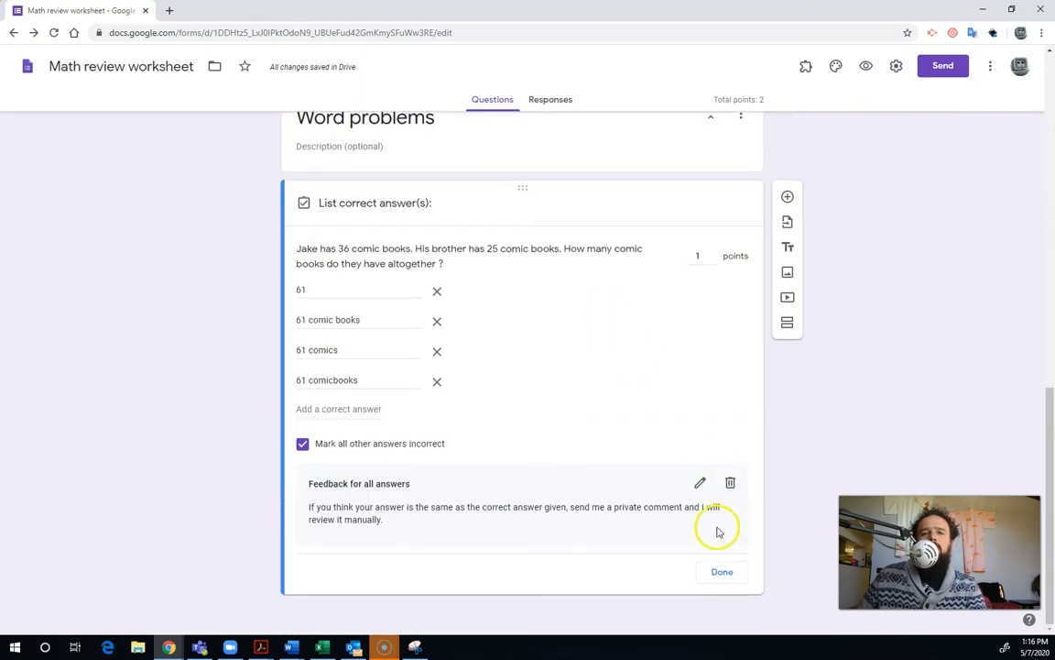
click(786, 323)
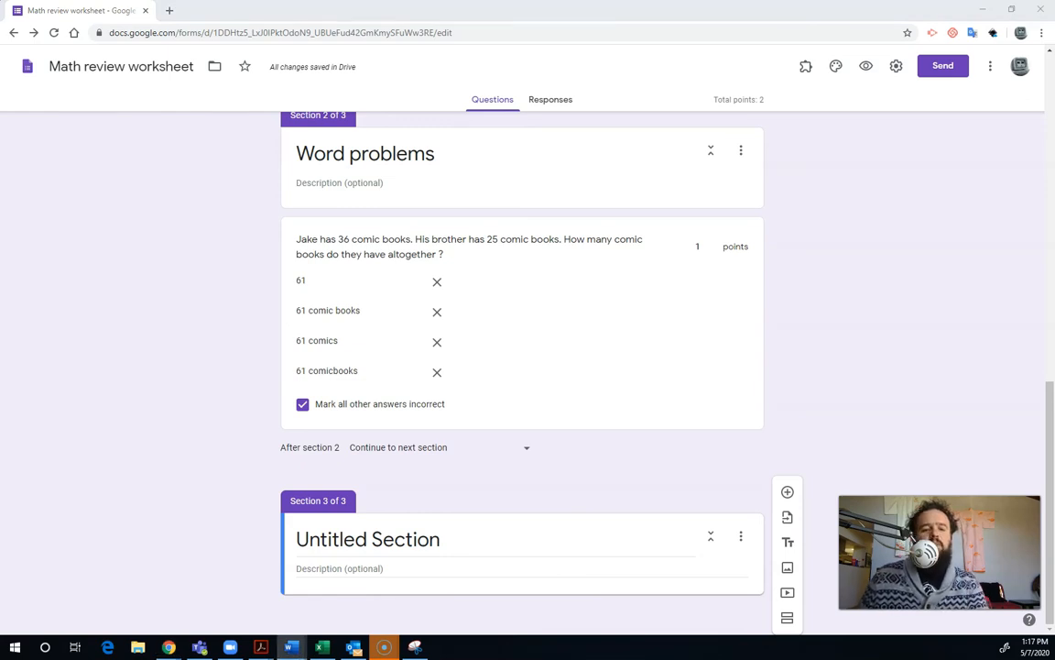
Step: Switch to the Word document "Chapter 2 quiz 3 R 017 (002)" and look over its fraction problems
key(alt+Tab)
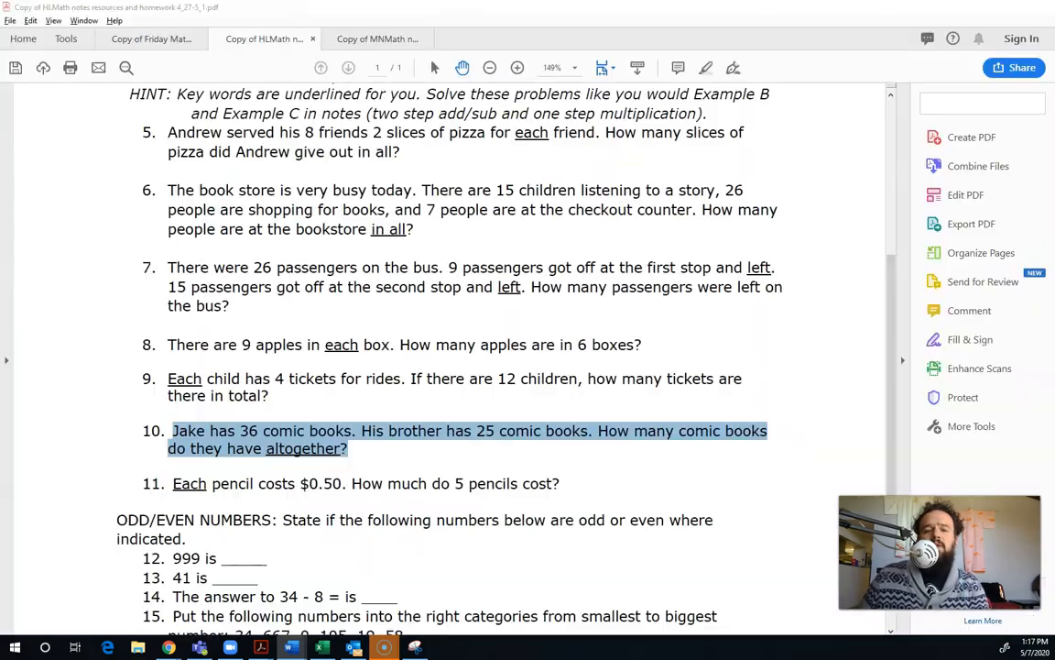
key(ctrl+Tab)
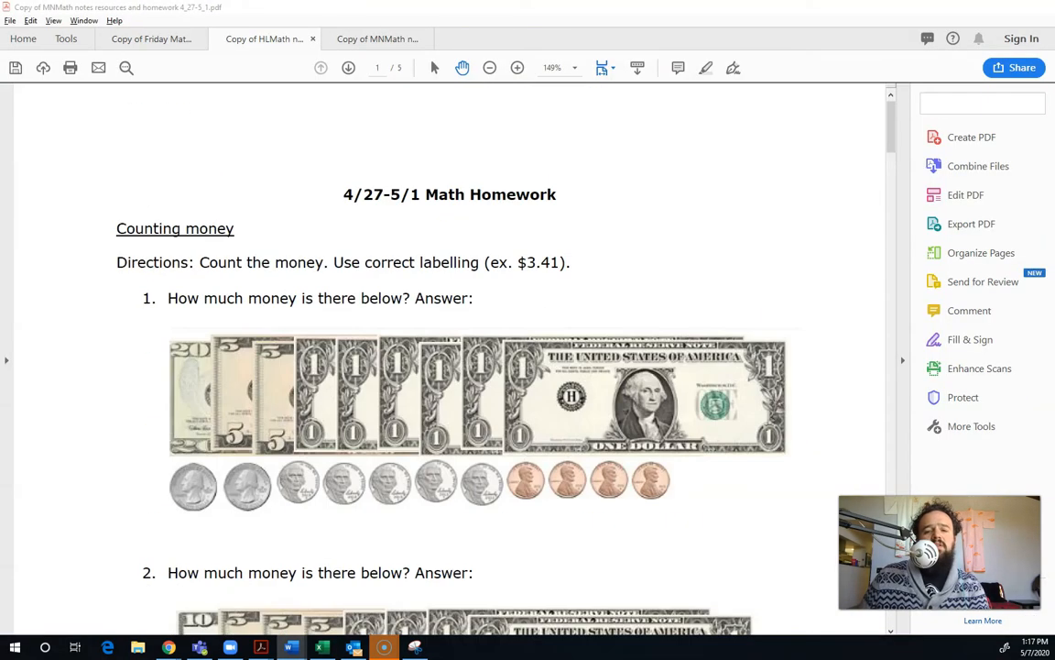
key(alt+Tab)
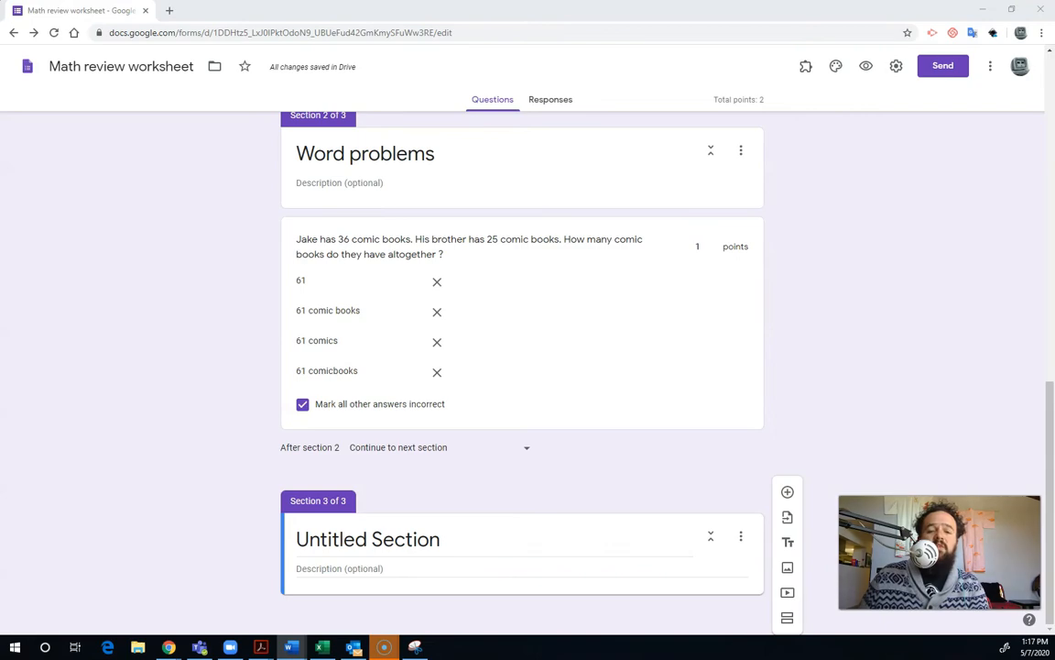
key(super+d)
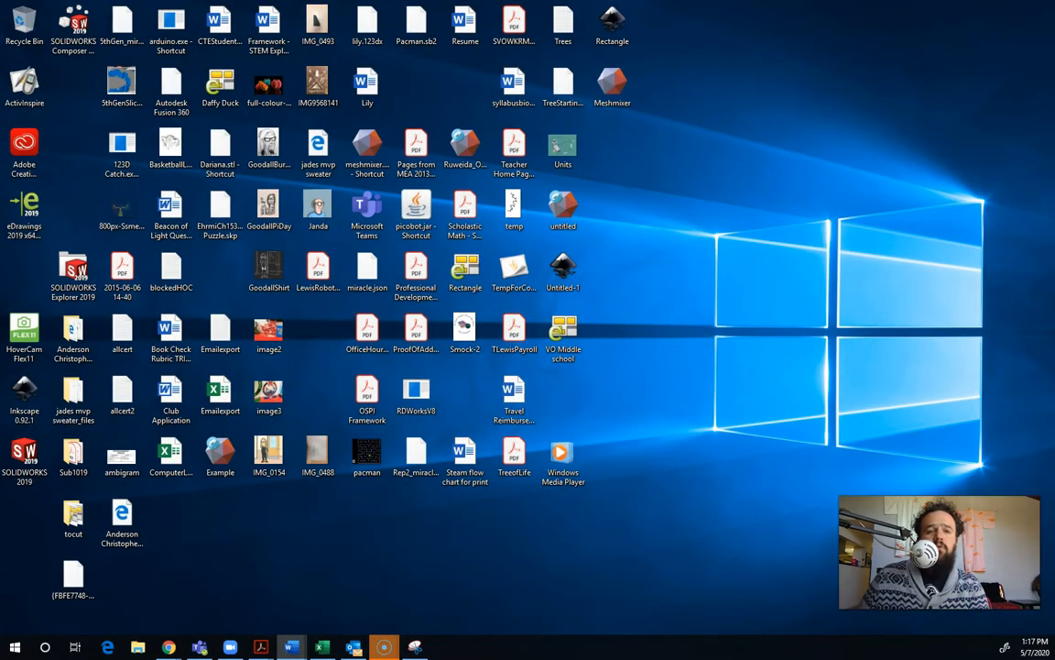
key(super+d)
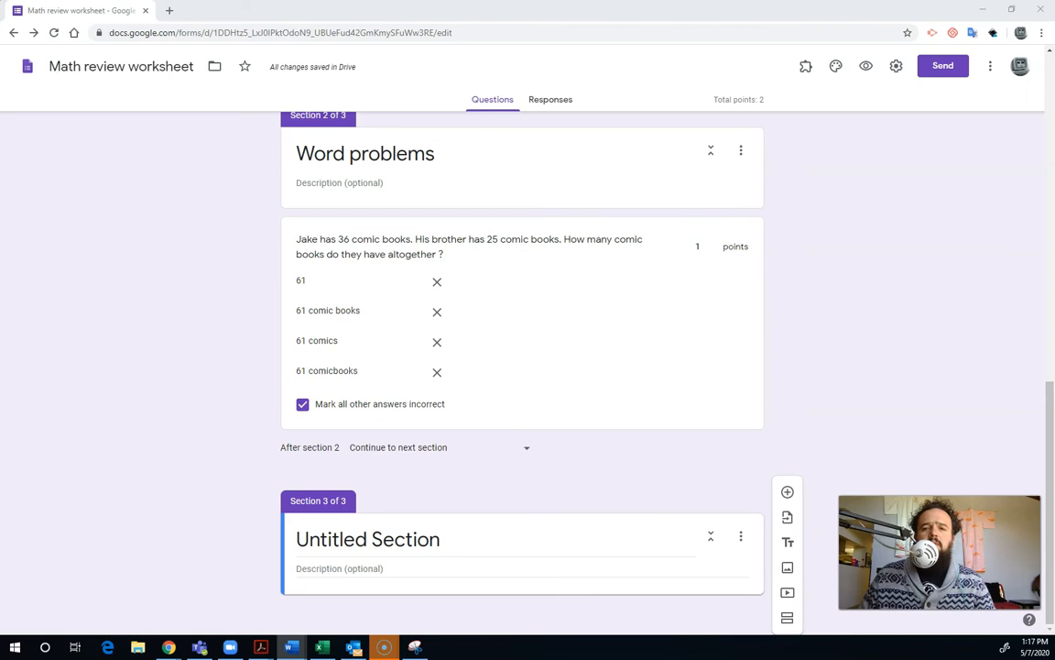
key(alt+Tab)
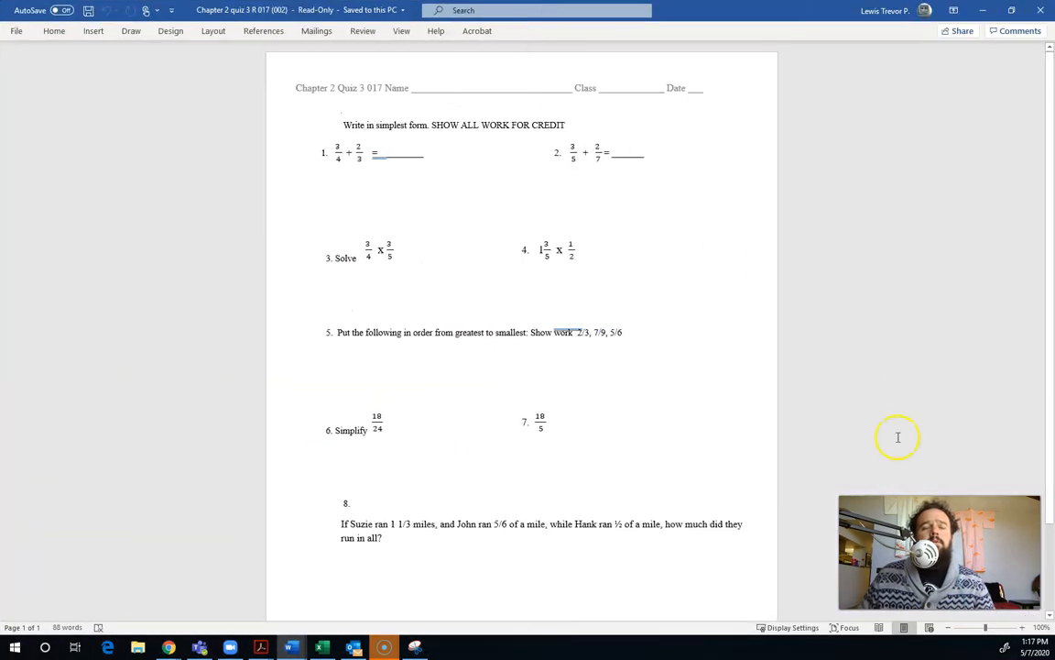
click(332, 154)
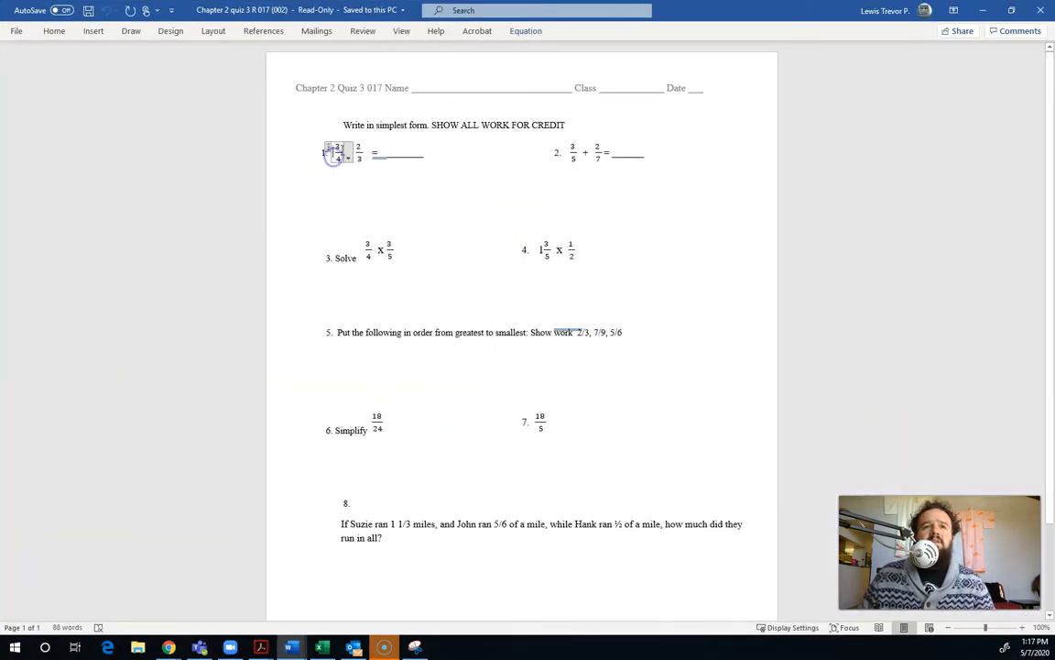
click(367, 174)
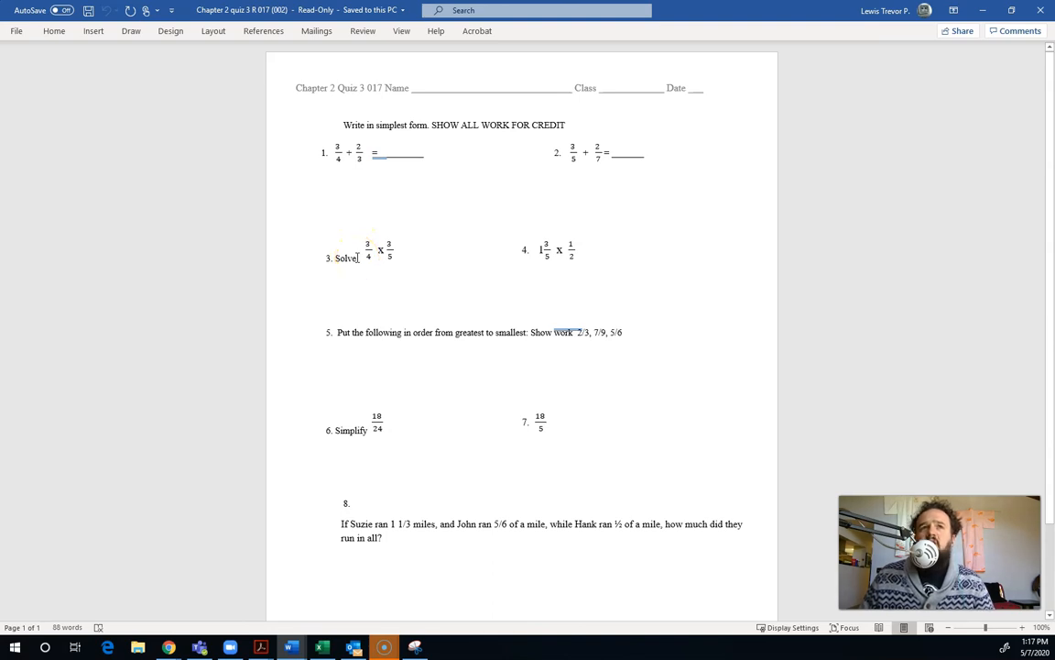
click(539, 587)
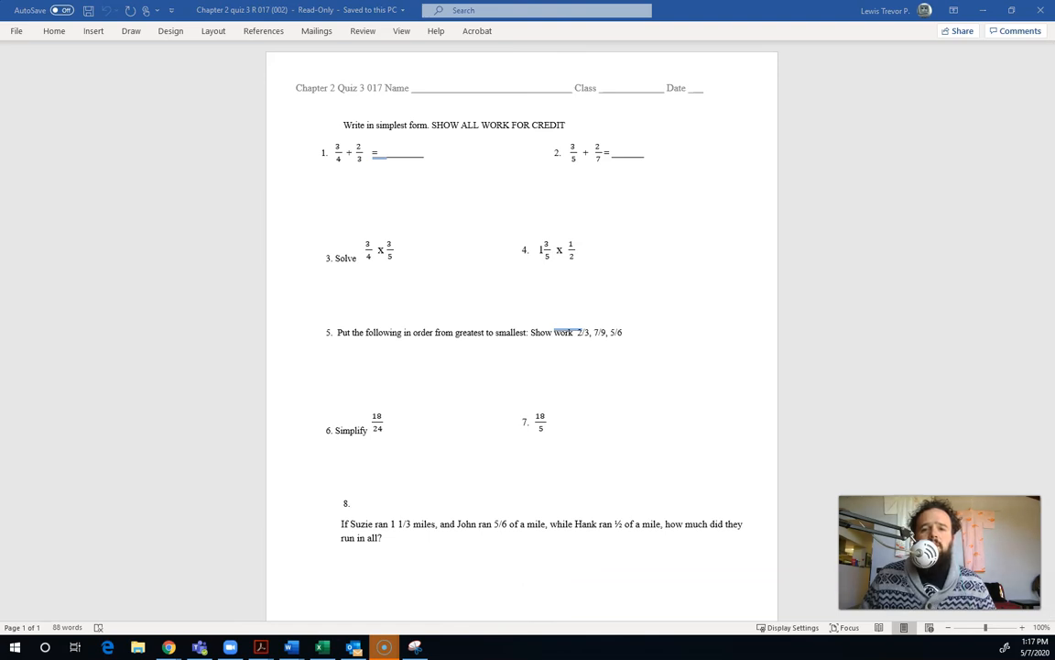
Step: Capture problem 1's expression 3/4 + 2/3 from the Word quiz at 100% zoom with Snipping Tool
key(alt+Tab)
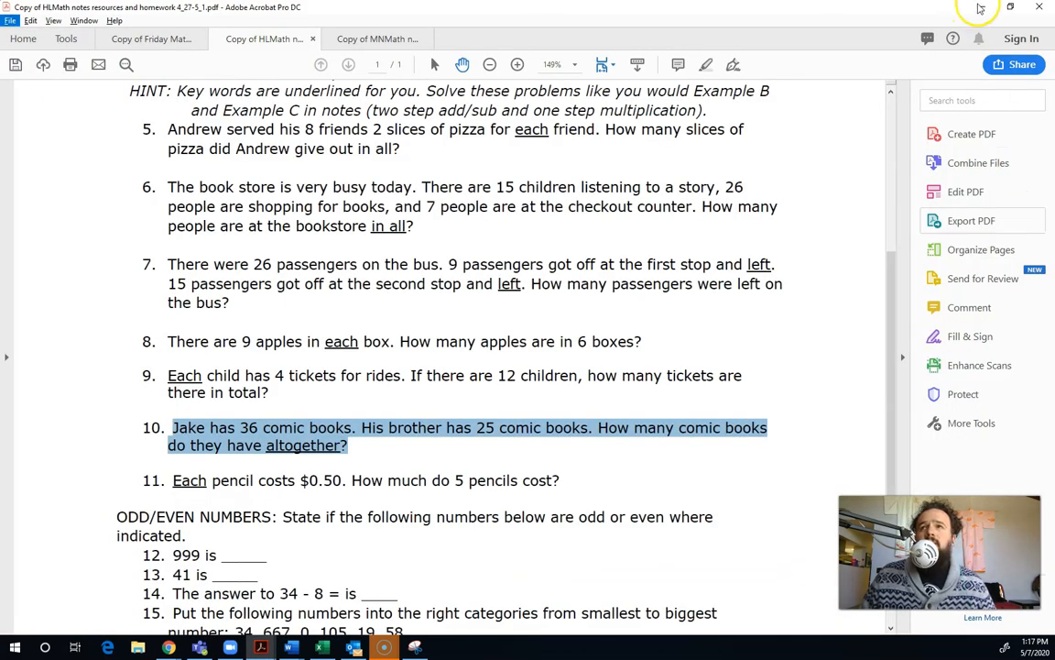
click(981, 7)
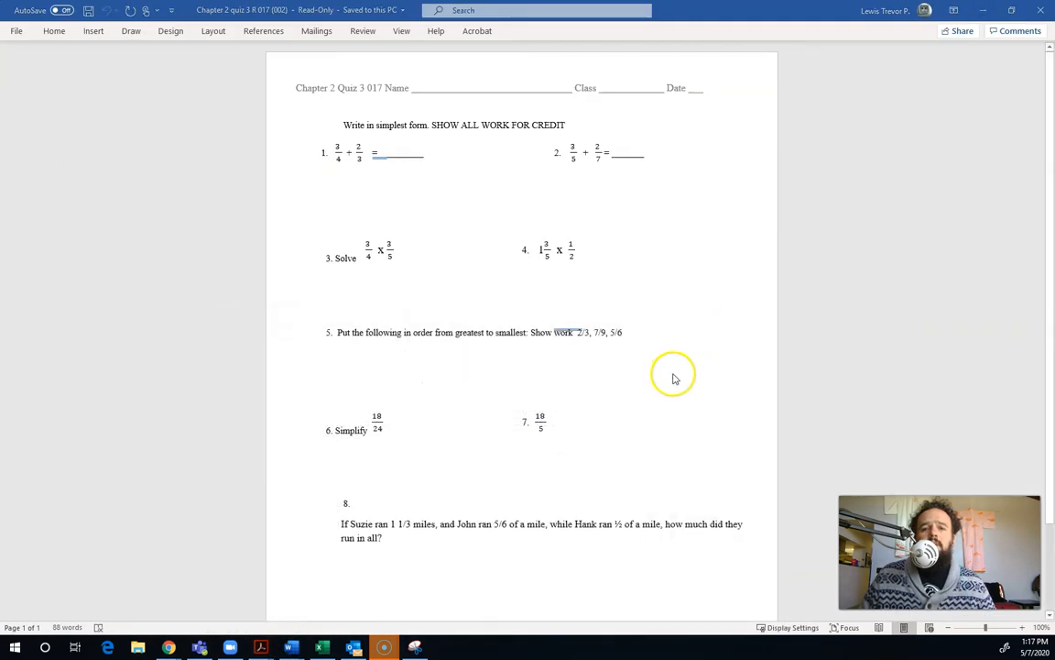
key(alt+Tab)
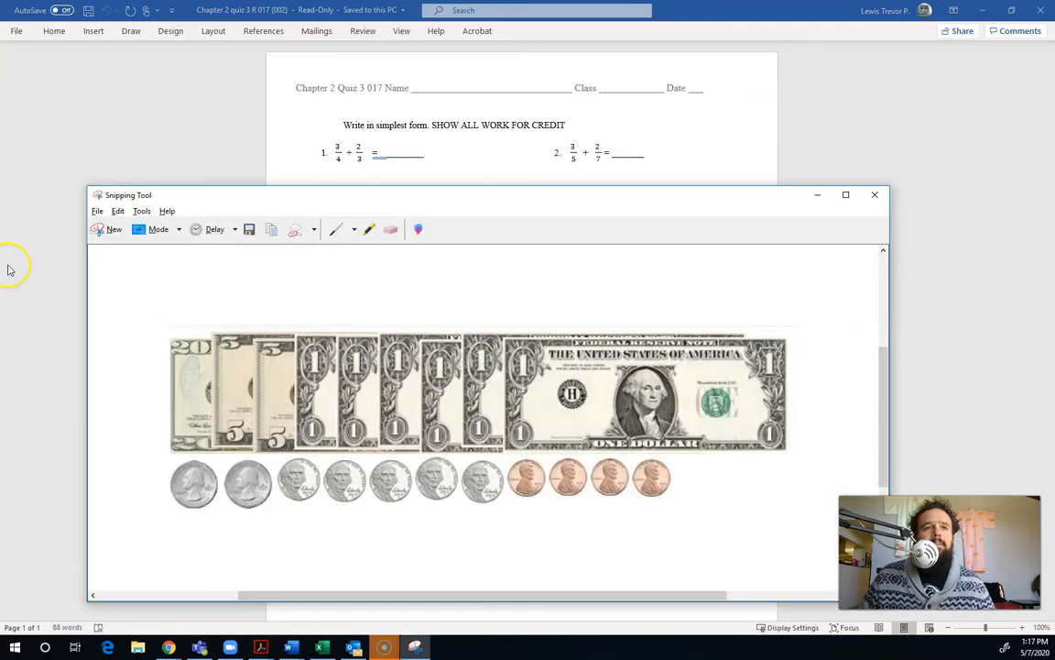
click(106, 229)
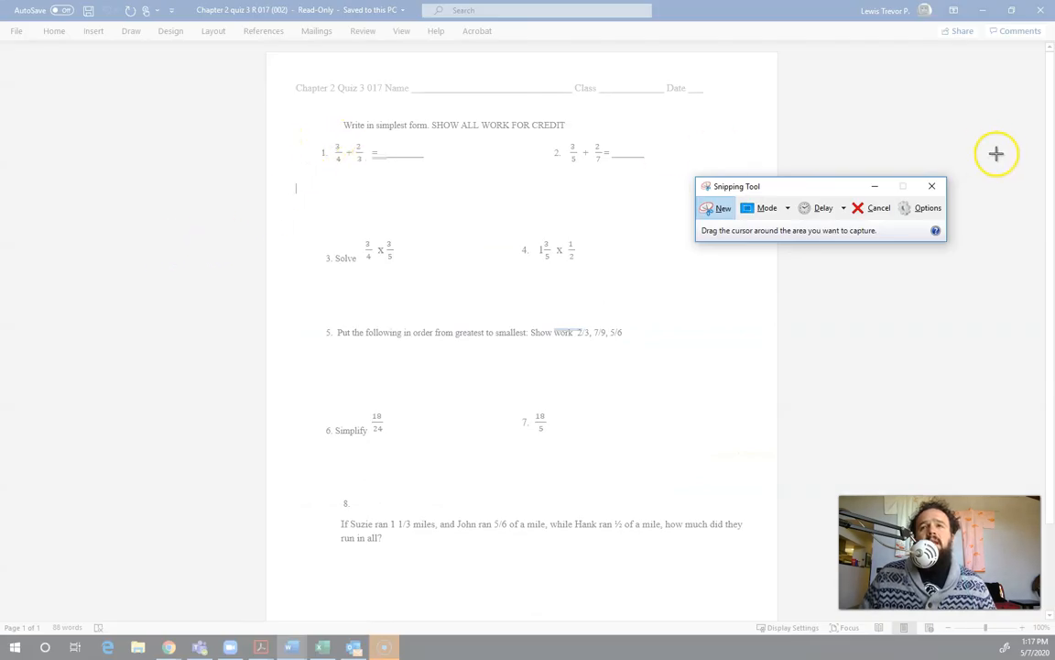
drag(333, 141, 366, 169)
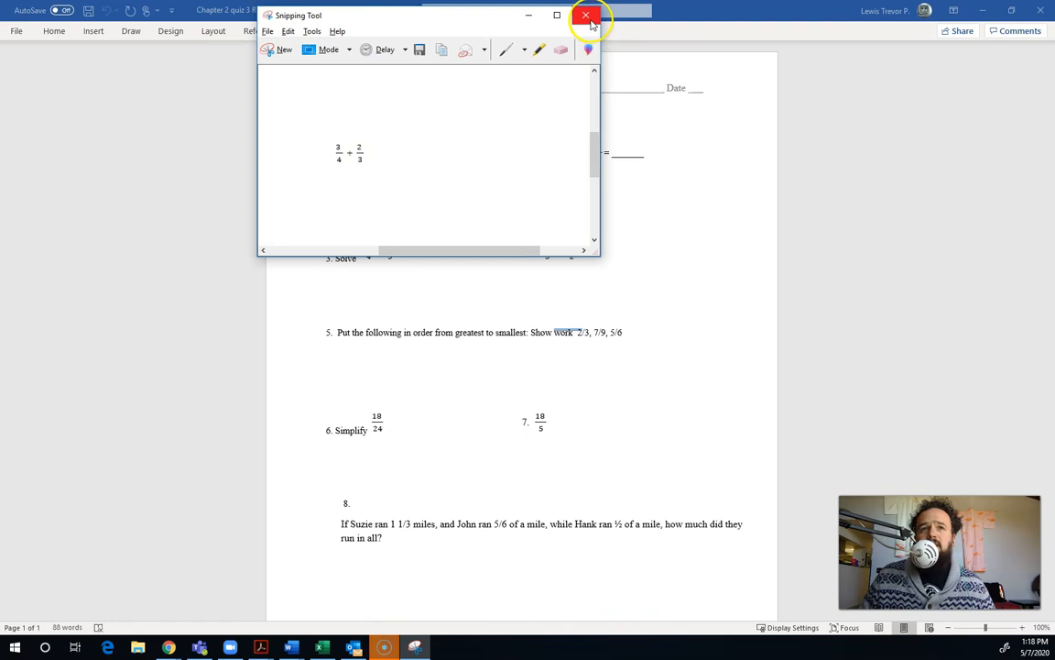
drag(483, 16, 259, 142)
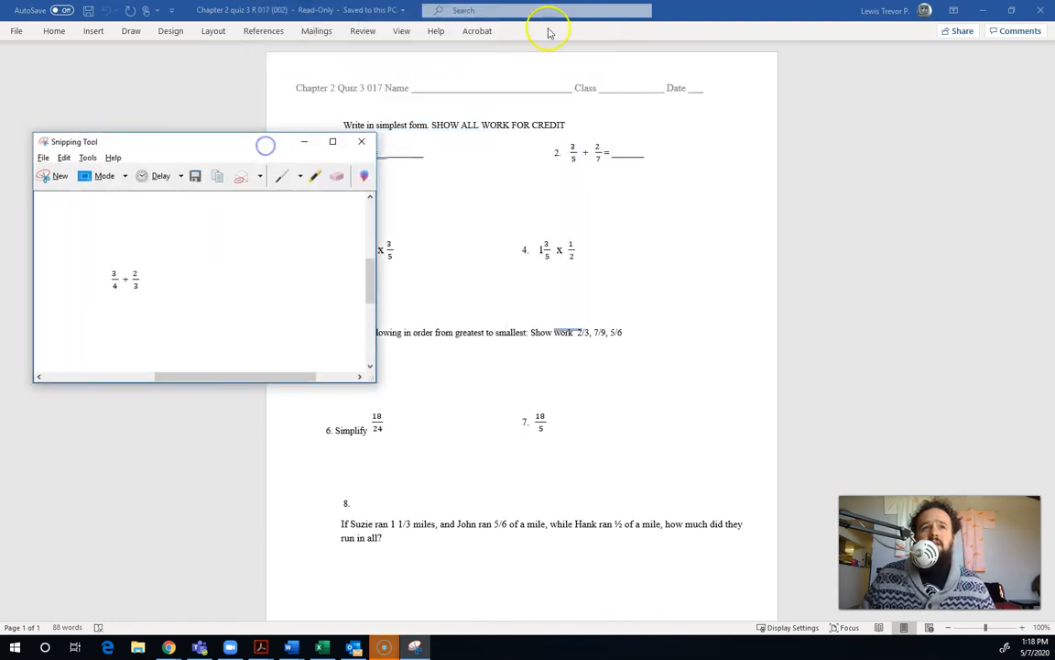
click(708, 10)
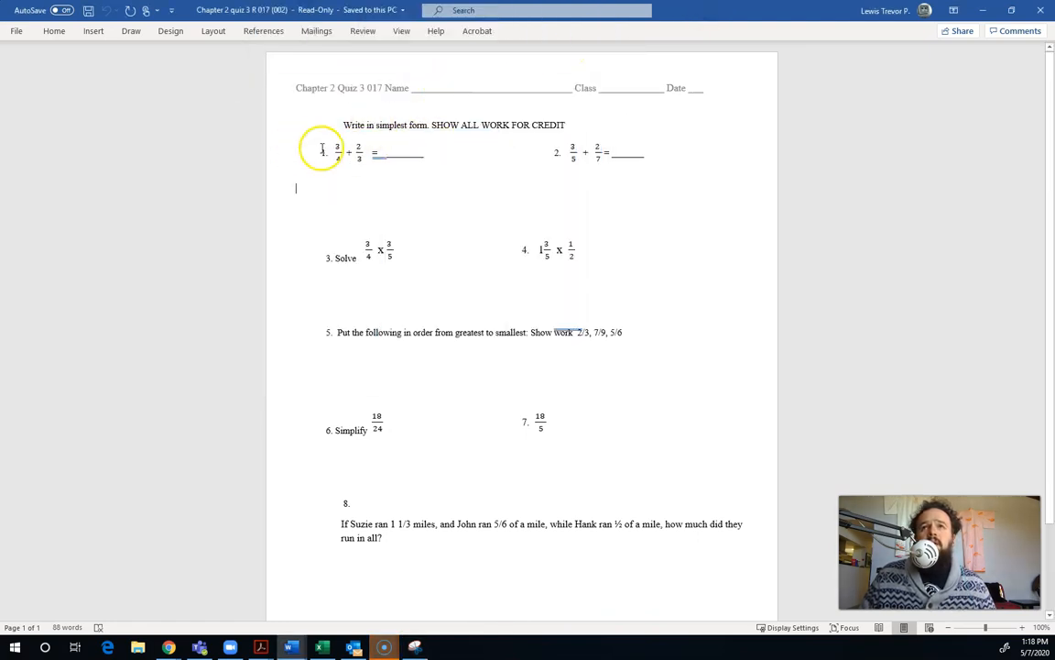
Step: Take an enlarged snip of only the 3/4 + 2/3 expression in problem 1, with the document at 500% zoom
scroll(339, 153, up, 10)
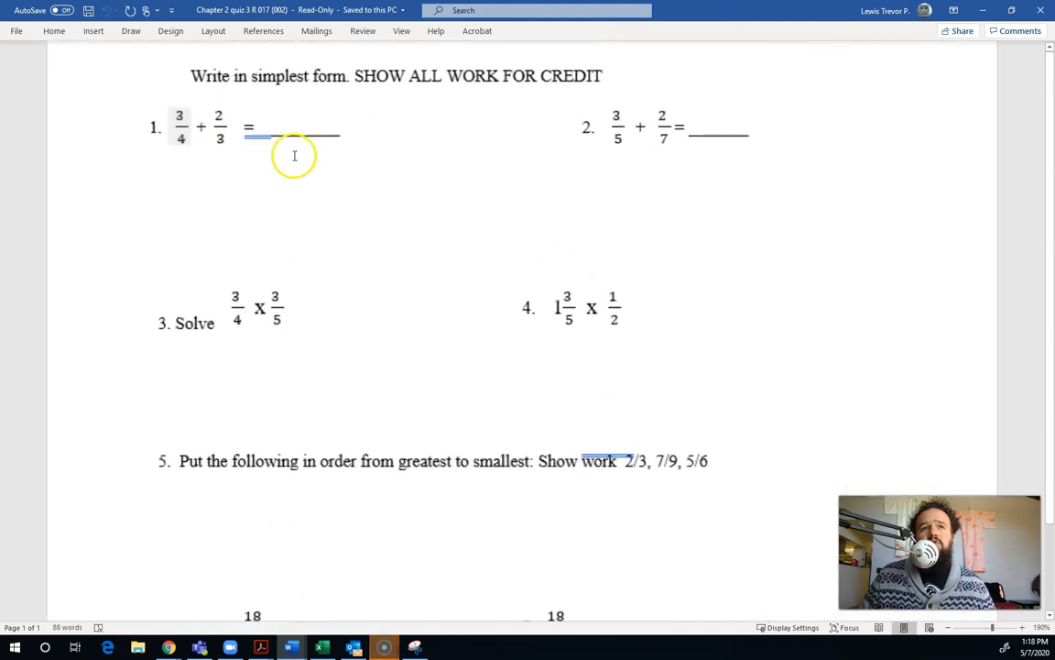
scroll(421, 273, down, 7)
scroll(415, 248, up, 9)
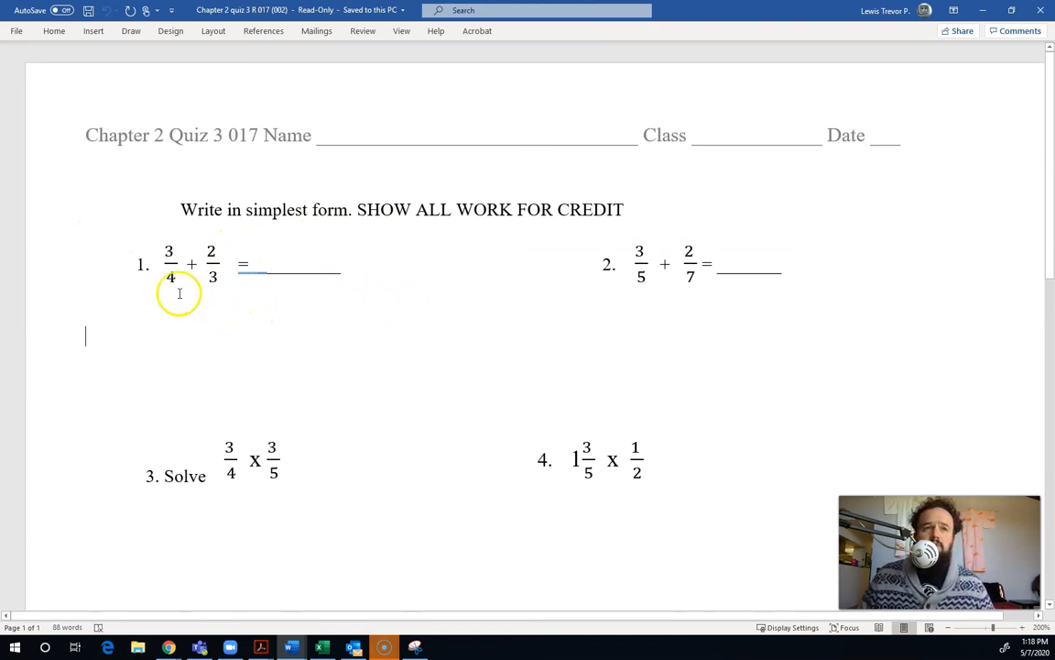
scroll(170, 240, up, 15)
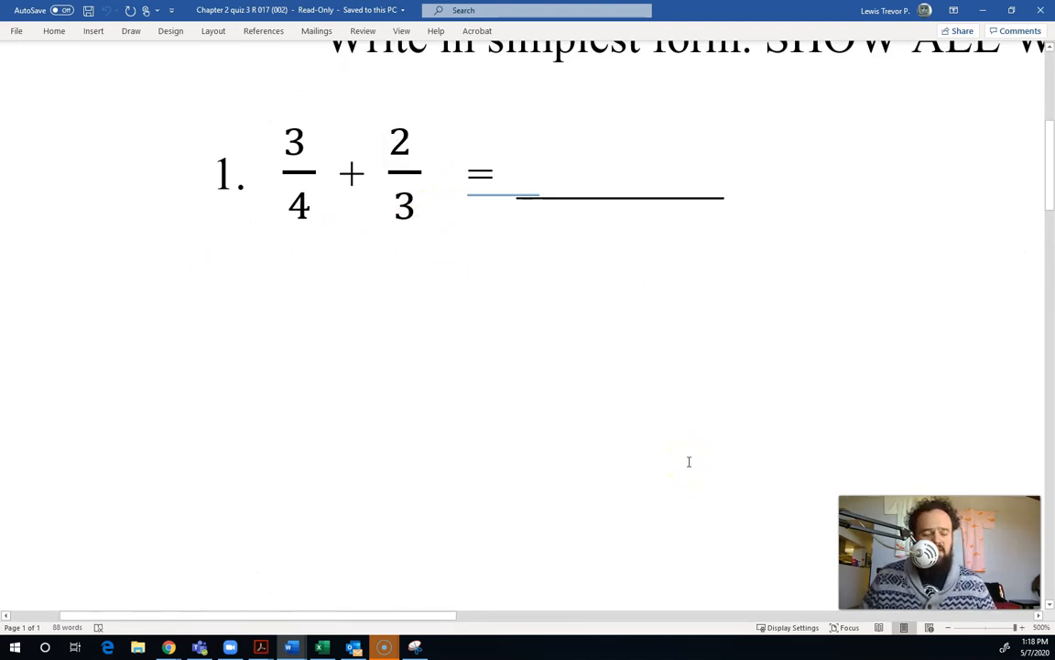
key(alt+Tab)
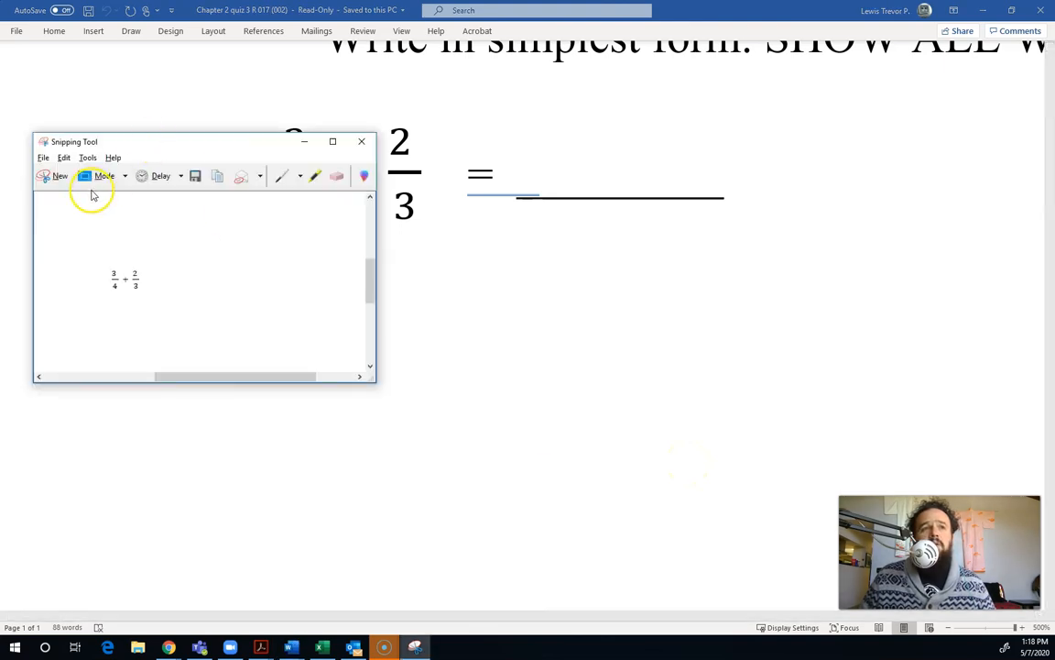
click(44, 179)
drag(264, 109, 430, 228)
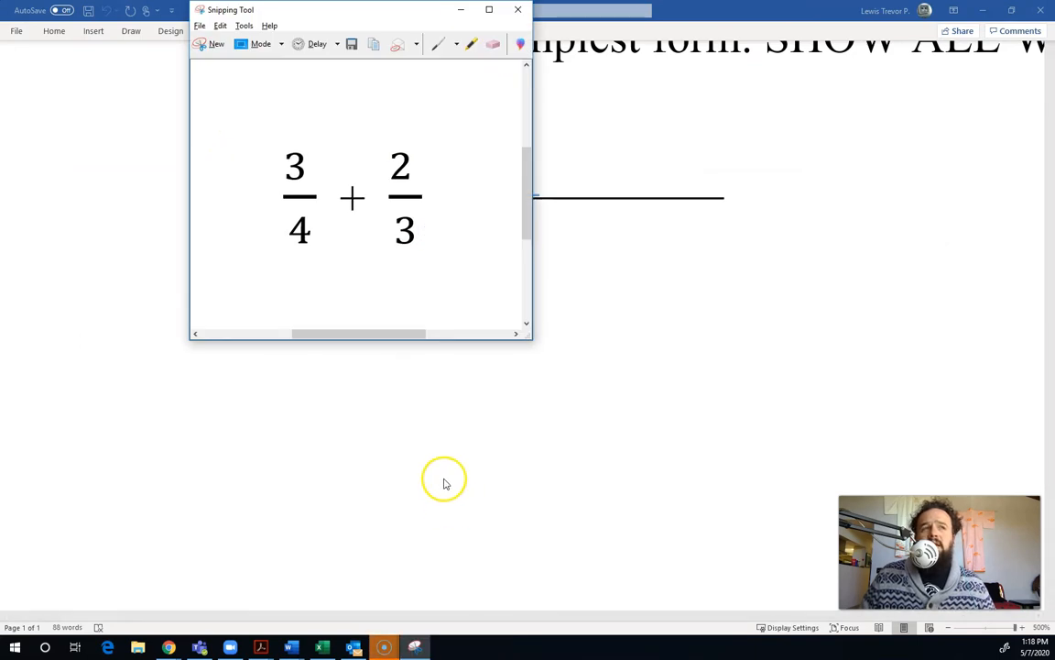
Step: Save the enlarged fraction snip as the PNG file Capture in Pictures, replacing the existing file, and return to the form in Chrome
click(351, 46)
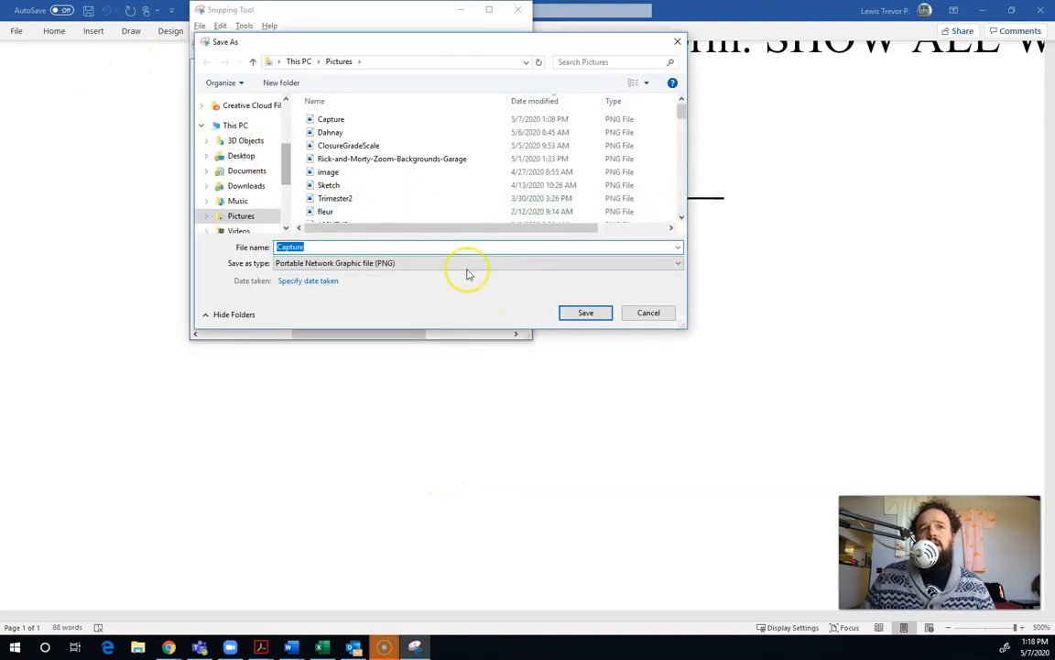
click(604, 312)
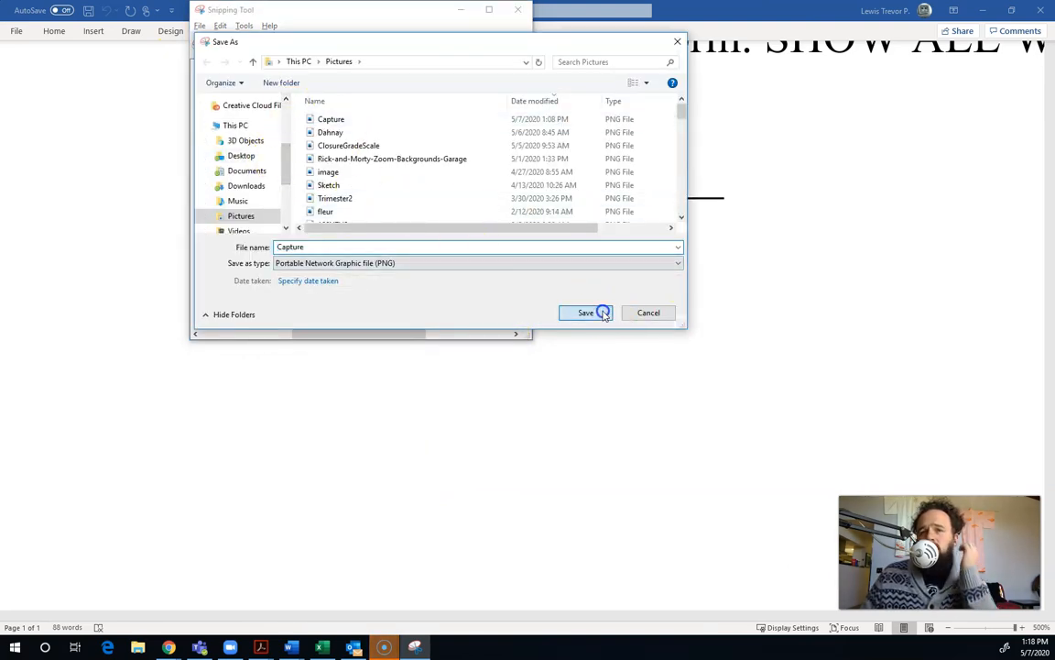
click(560, 327)
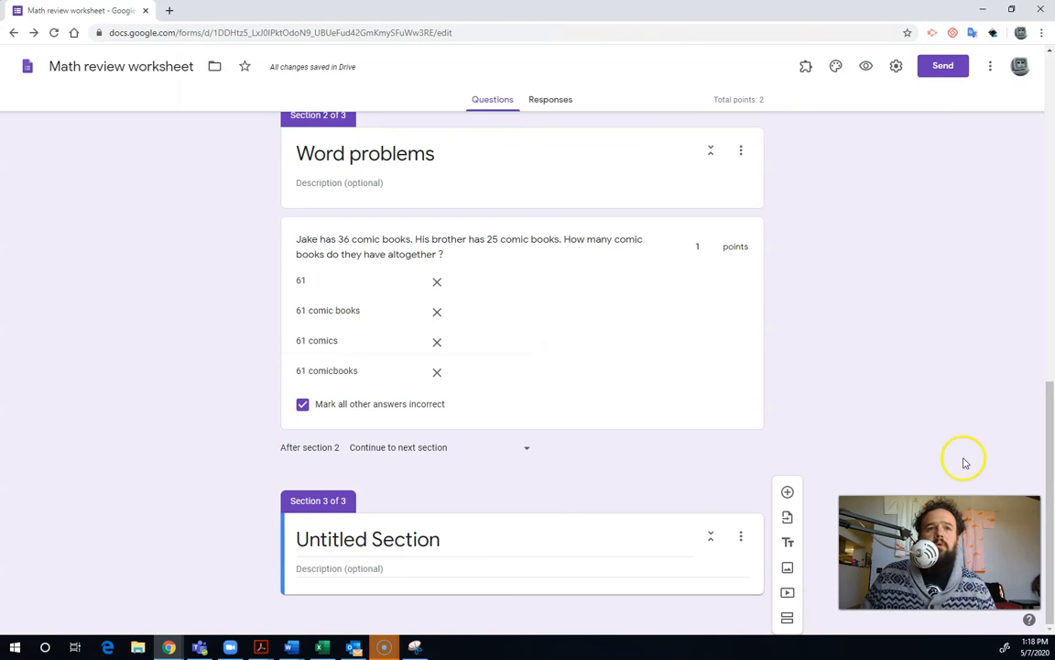
Step: Title the new third section "Fractions" and add a blank question to it
click(446, 547)
text(Fractions)
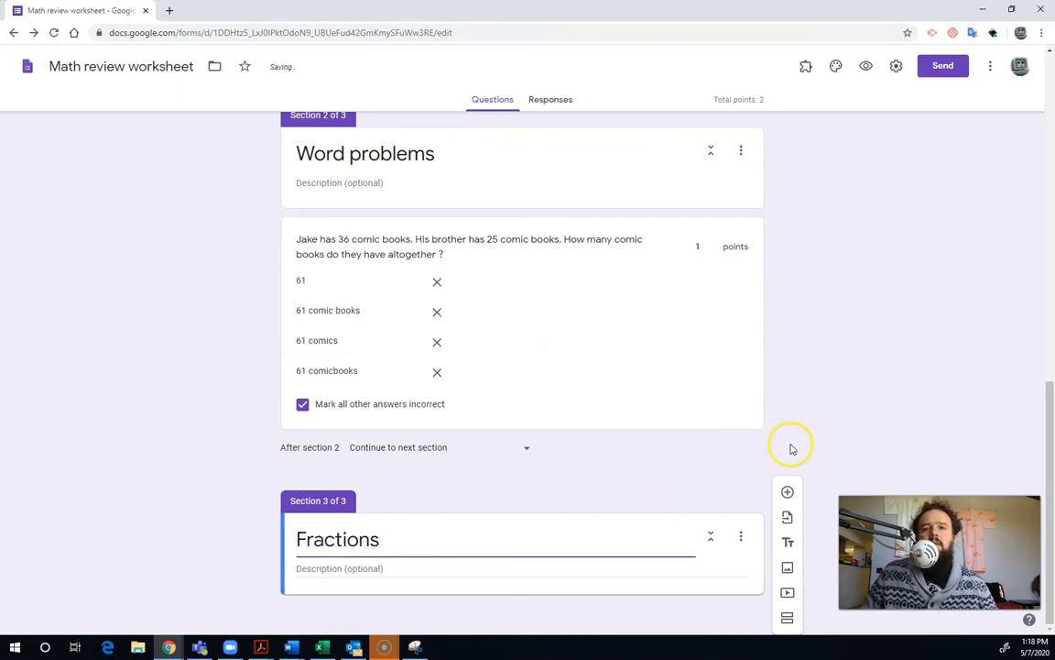
click(789, 493)
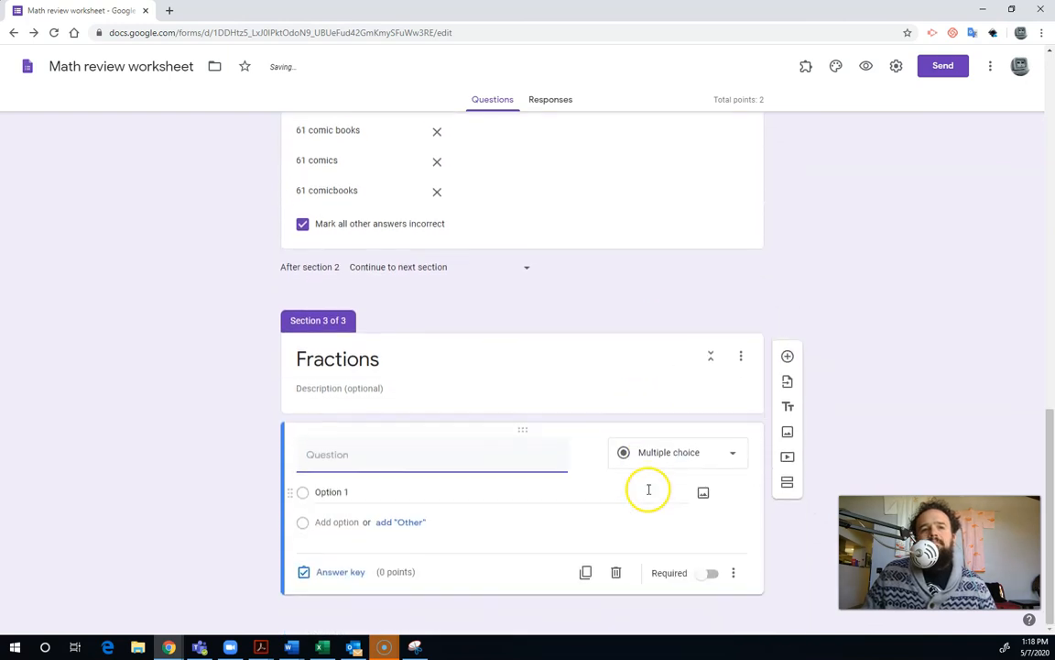
Step: Insert the Capture image from the Pictures folder into the new Fractions question
click(587, 454)
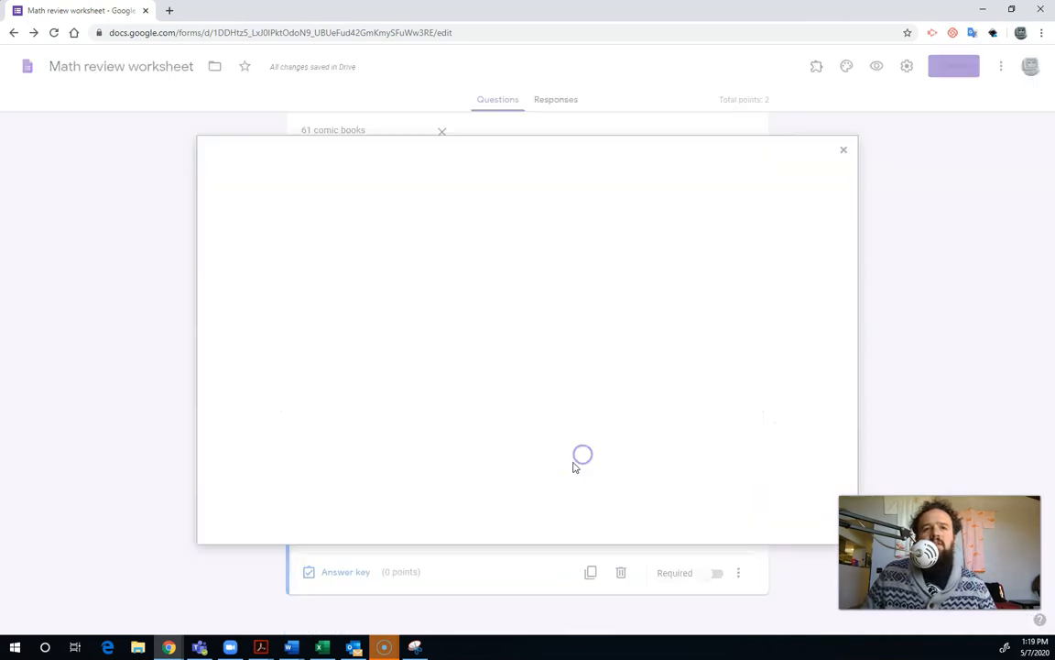
click(545, 417)
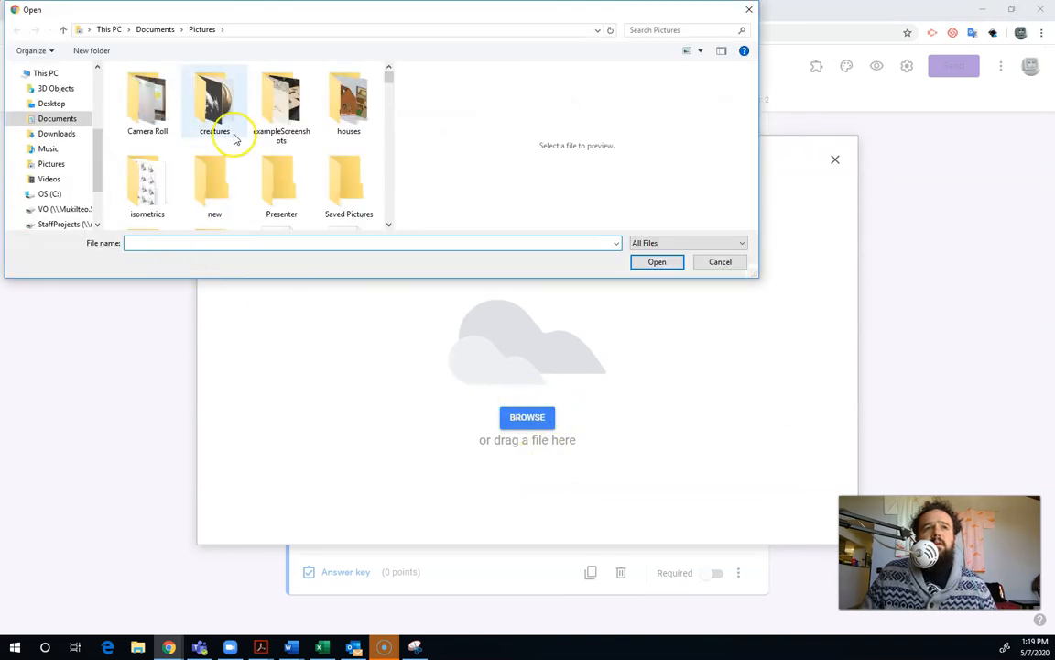
click(57, 164)
click(183, 88)
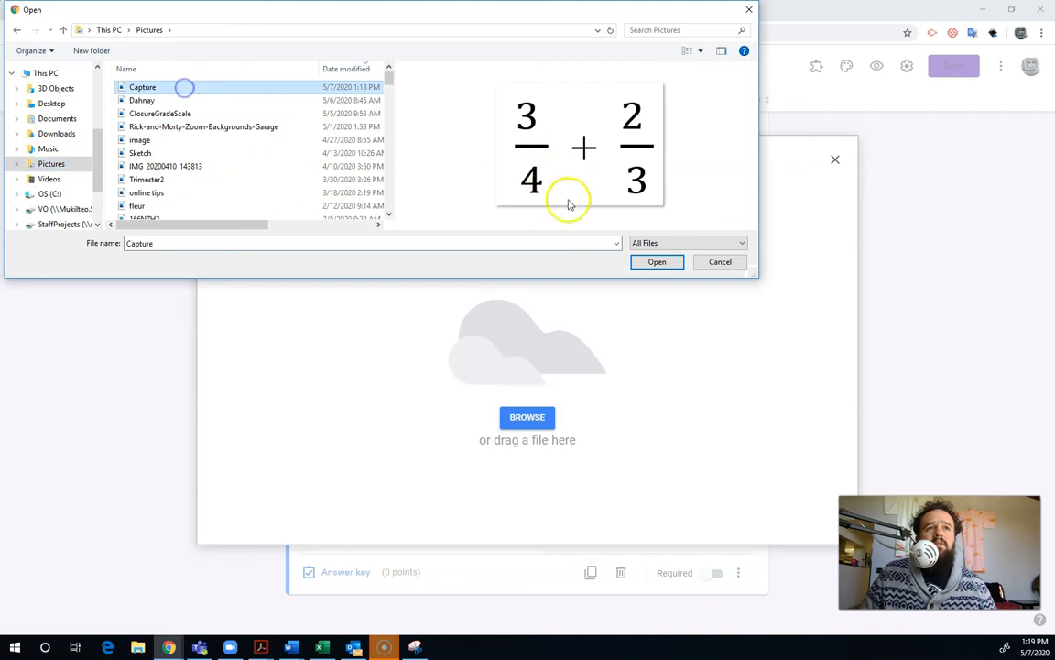
click(646, 261)
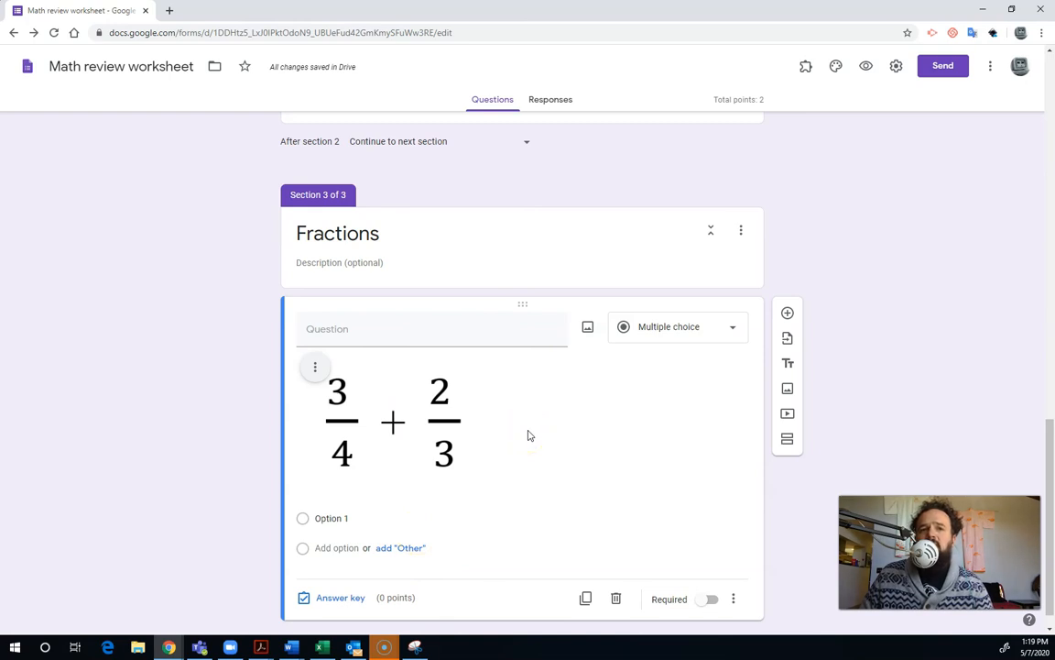
click(294, 420)
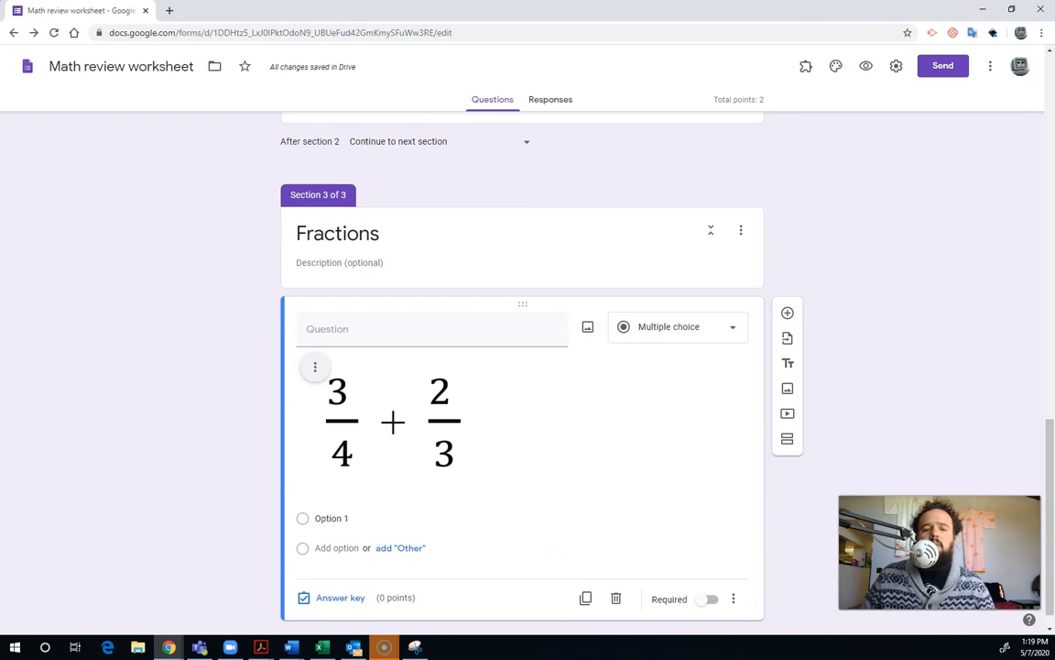
Step: Switch to the Word document and change the first fraction in problem 1 to 5/7
key(alt+Tab)
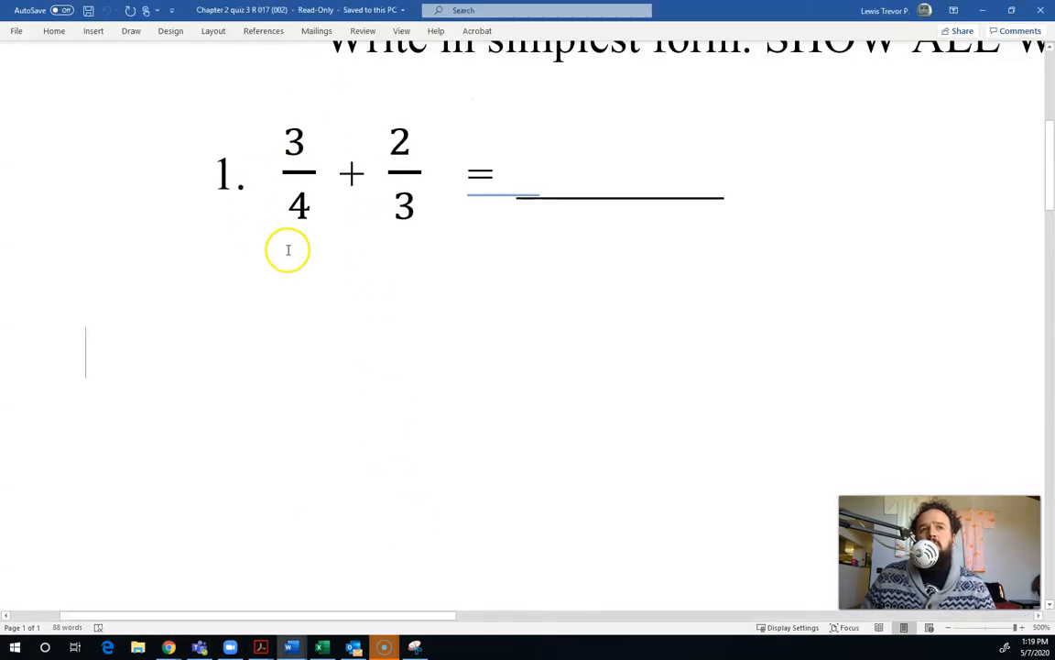
click(301, 184)
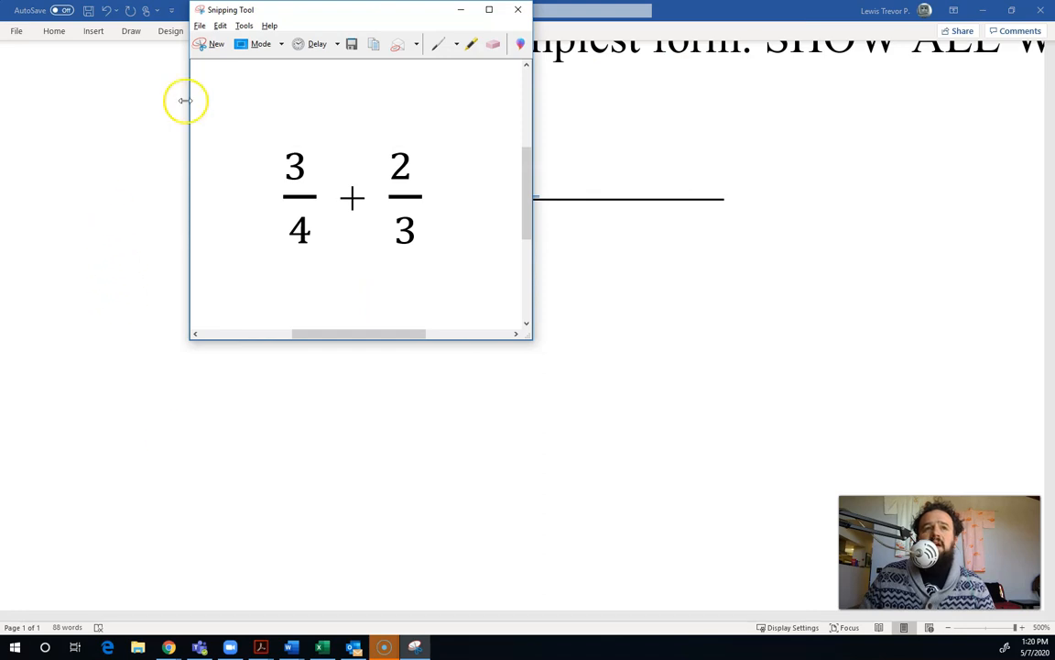
Step: Work out the common denominator on the 3/4 + 2/3 snip by crossing out the fractions and handwriting 9/12 and 8/12 in red
drag(381, 9, 711, 32)
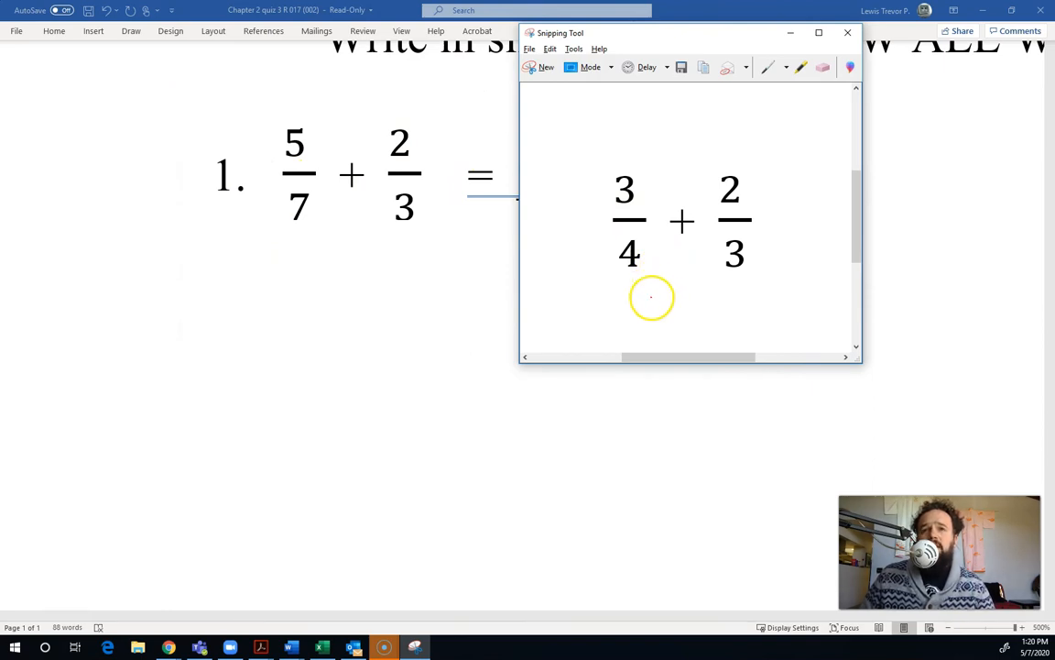
drag(631, 177, 612, 275)
drag(653, 177, 651, 211)
drag(648, 248, 670, 261)
drag(740, 169, 719, 206)
drag(747, 234, 705, 287)
drag(769, 246, 801, 275)
drag(774, 182, 776, 193)
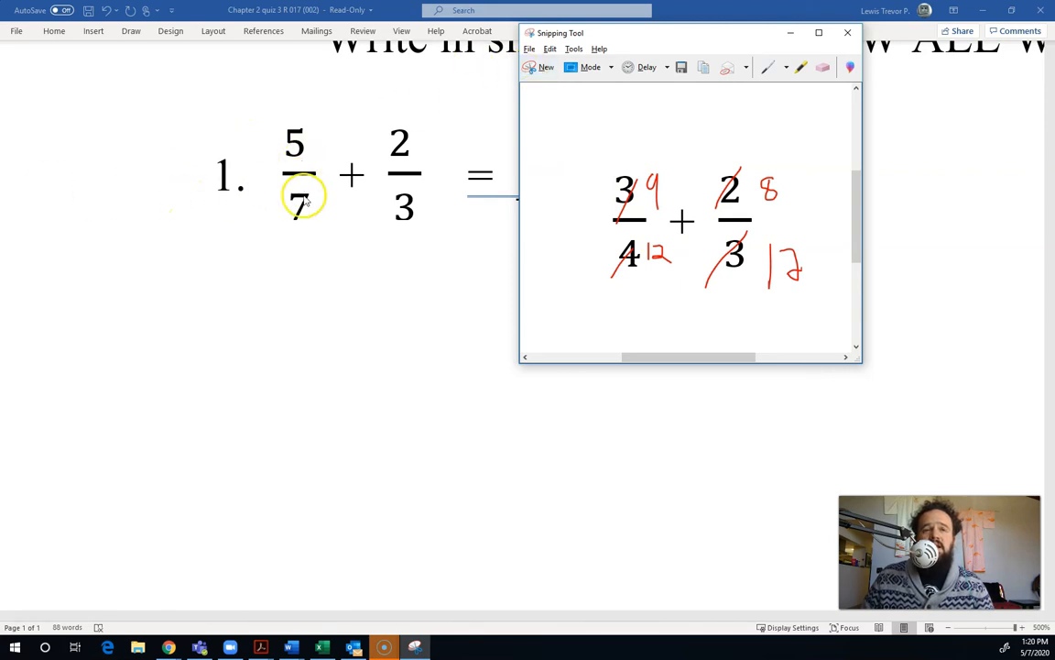
Step: Snip only the 5/7 fraction, save it as Capture in Pictures, replacing the existing file, and return to the form in Chrome
click(546, 68)
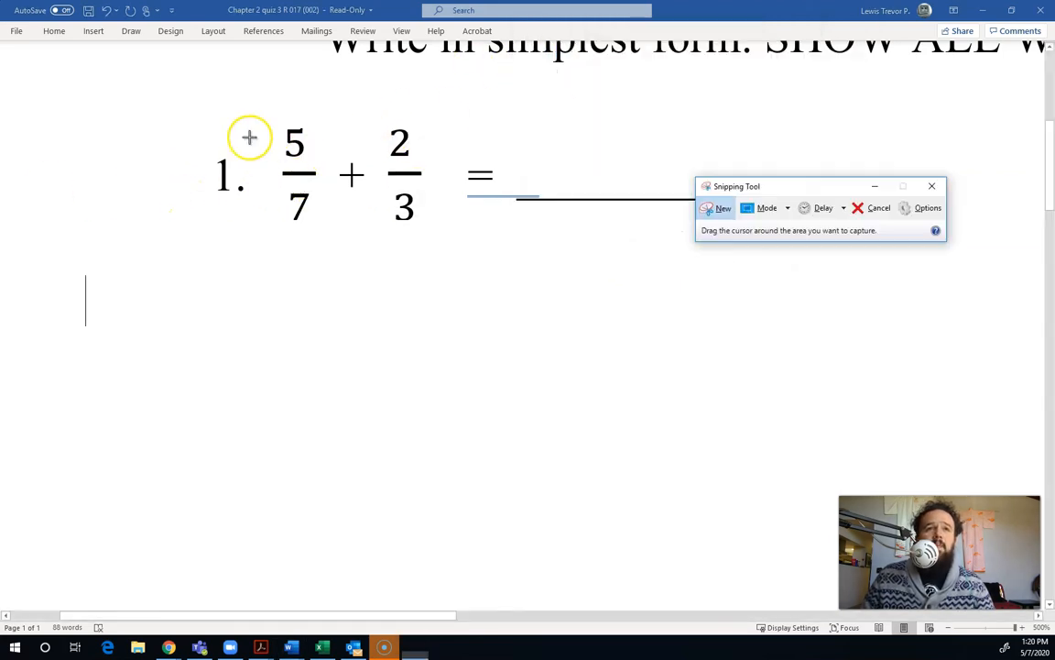
drag(263, 108, 340, 240)
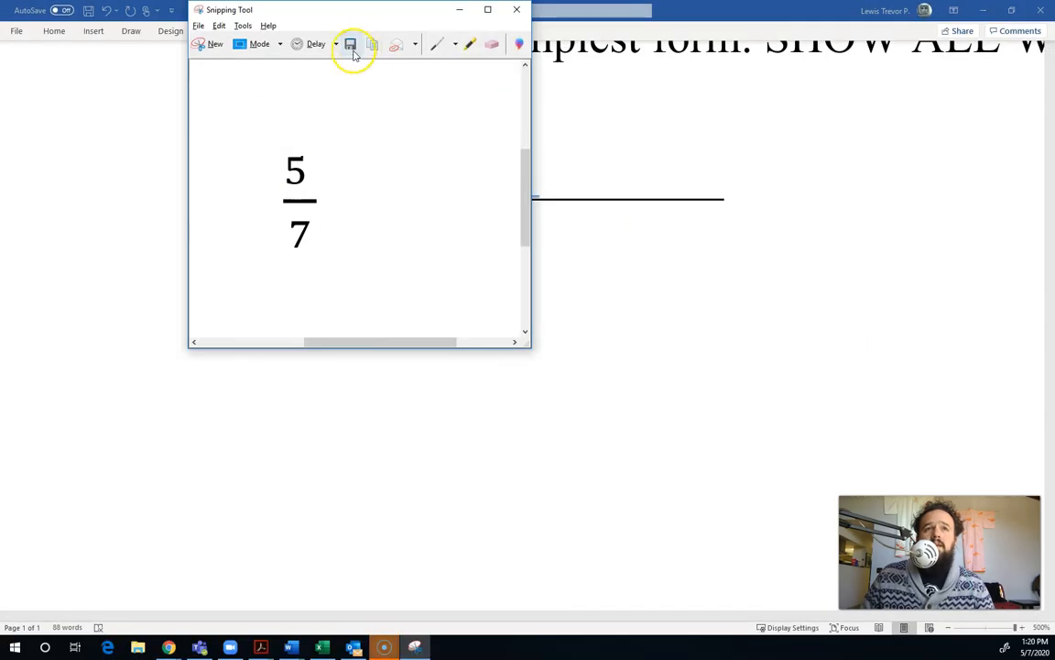
click(351, 43)
click(577, 313)
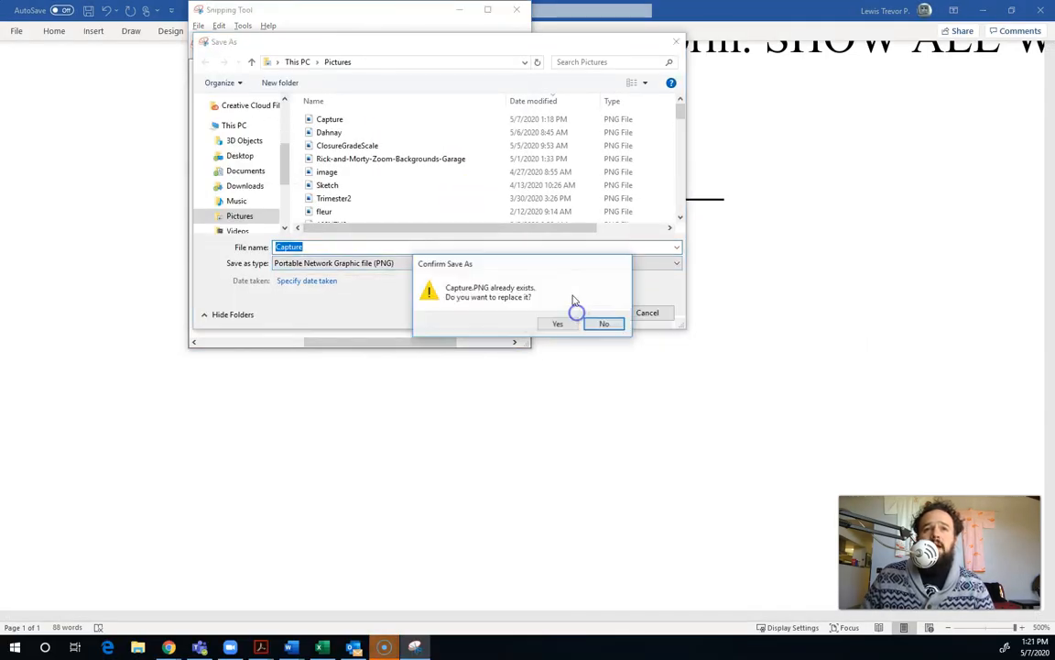
click(562, 322)
click(603, 452)
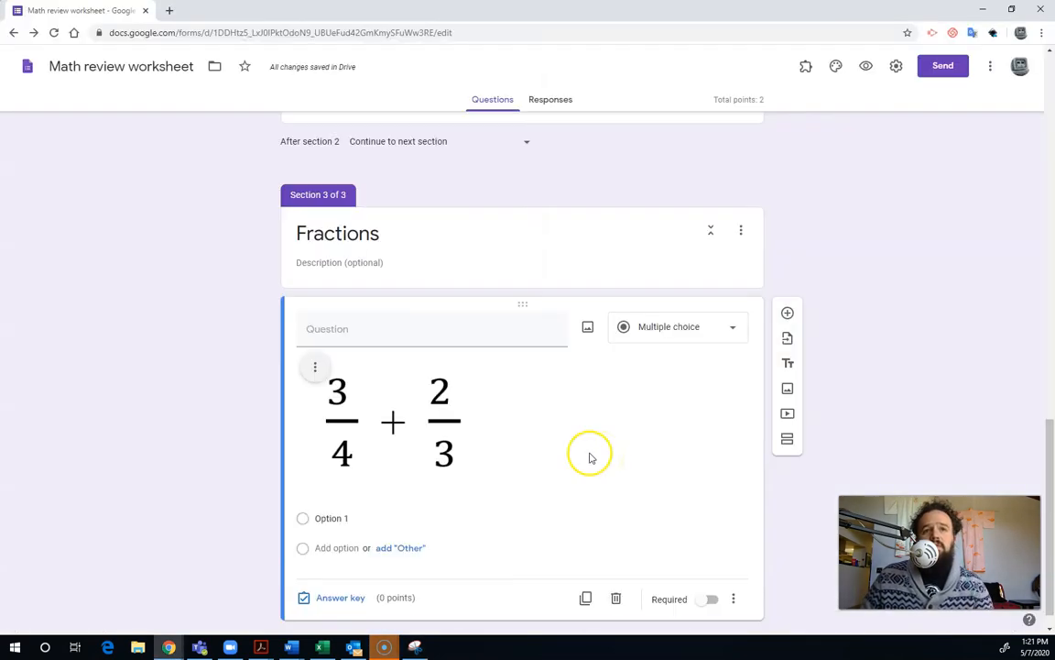
Step: Insert the Capture image from Pictures into Option 1 of the Fractions question and add a second answer option
click(702, 517)
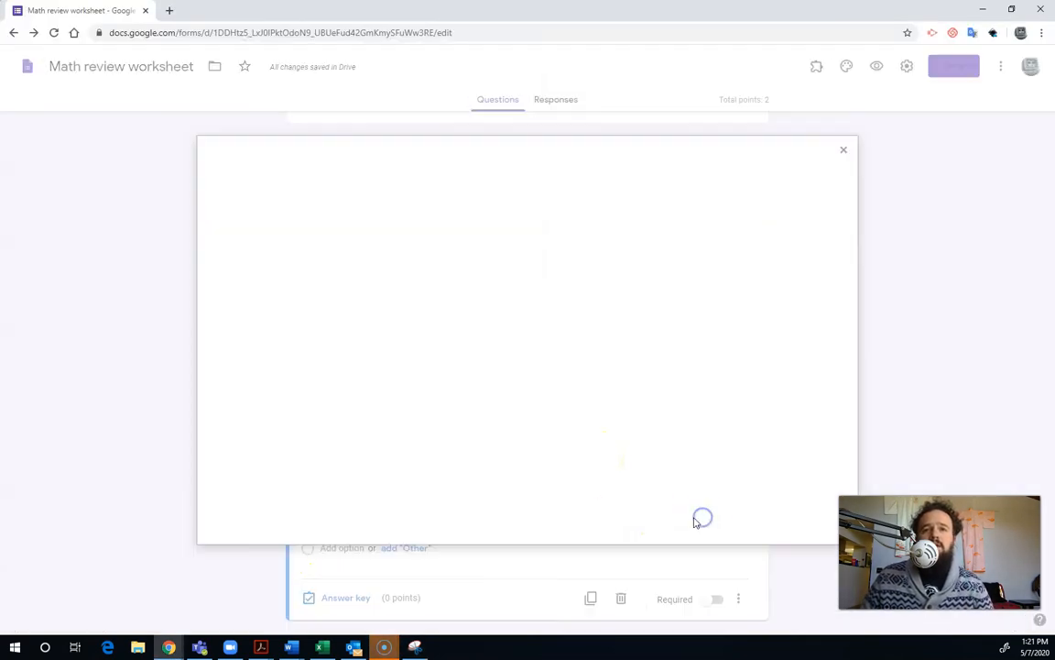
click(541, 417)
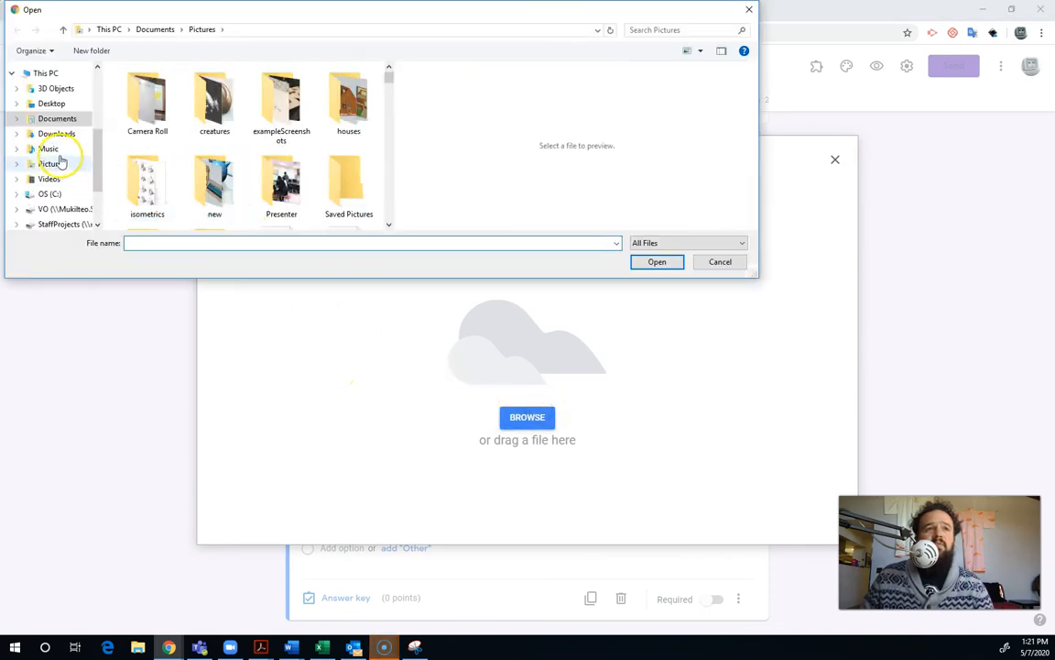
click(61, 163)
double_click(159, 84)
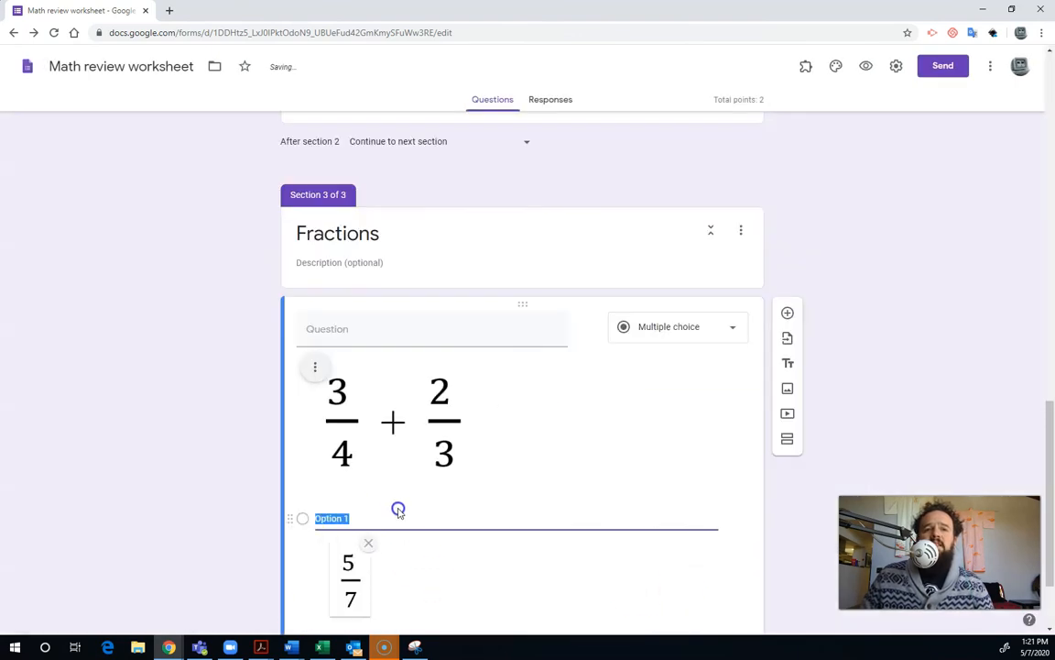
scroll(398, 510, down, 2)
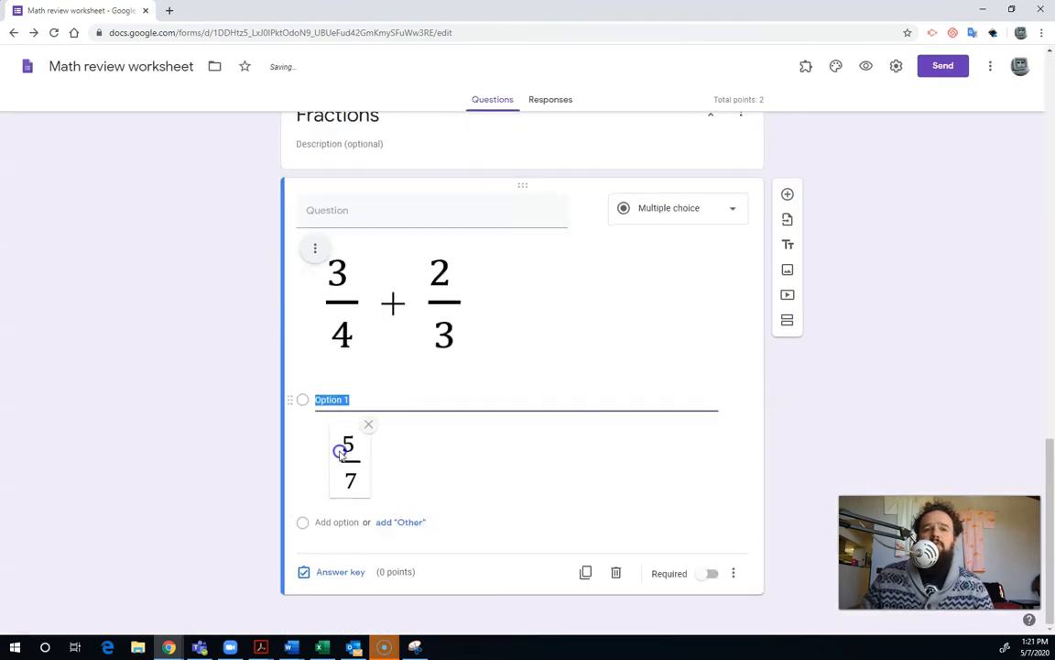
click(330, 522)
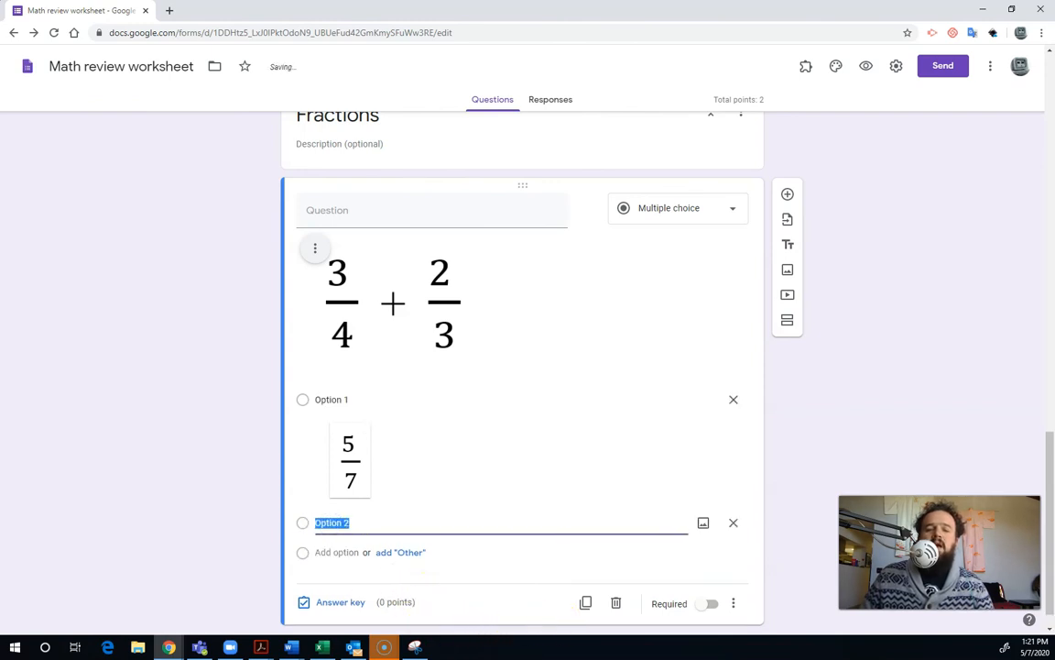
Step: In the Word document, change the denominator of the first fraction in problem 1 to 12
click(290, 647)
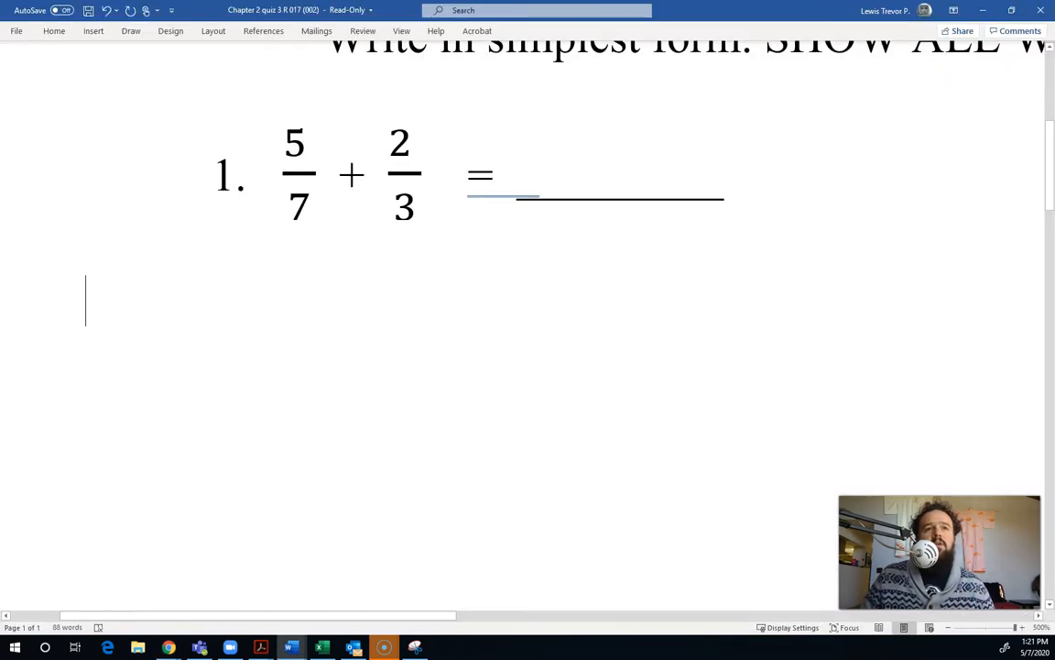
click(294, 140)
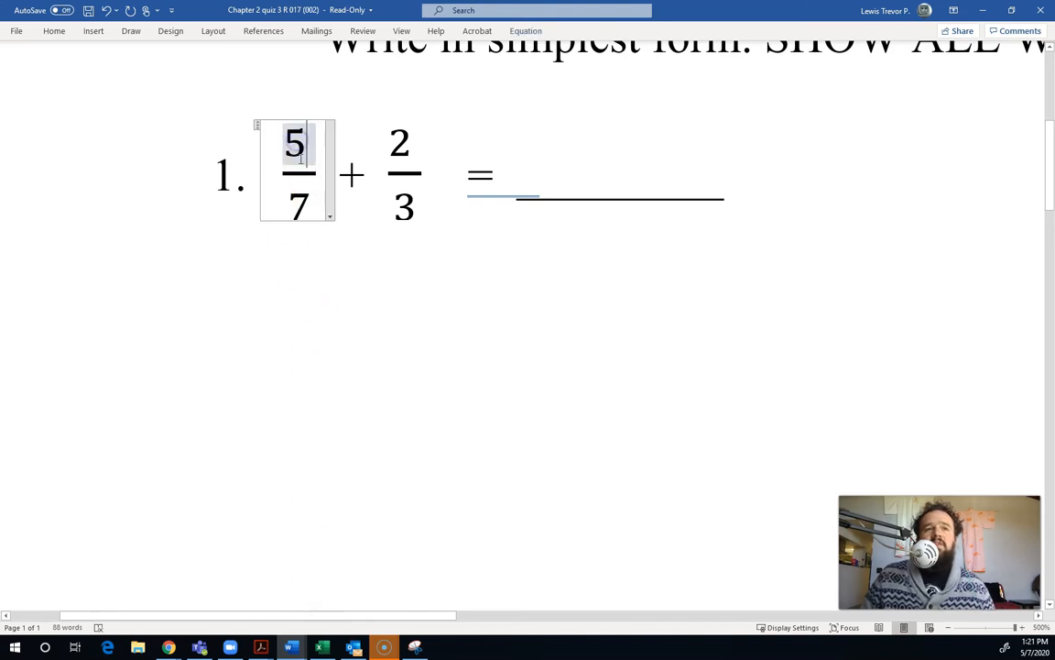
double_click(299, 205)
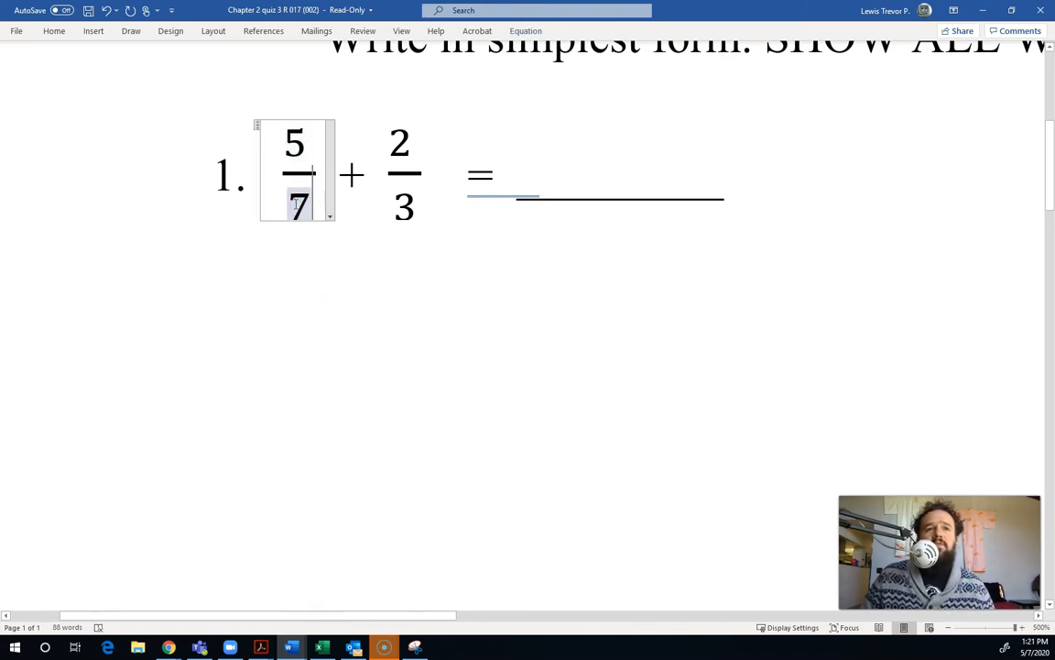
key(BackSpace)
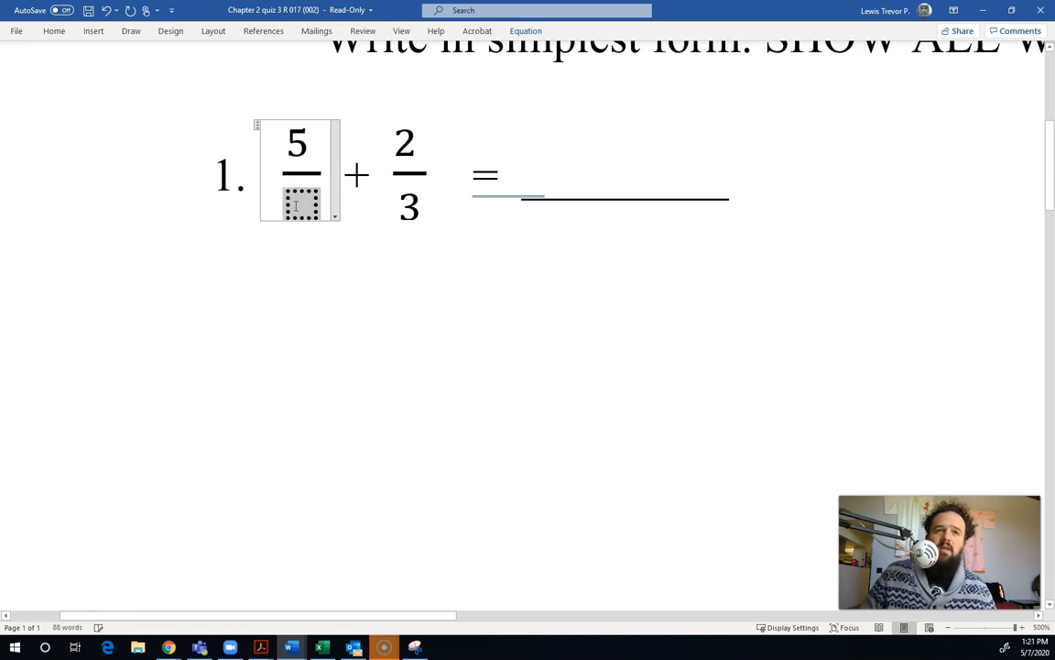
text(12)
click(557, 392)
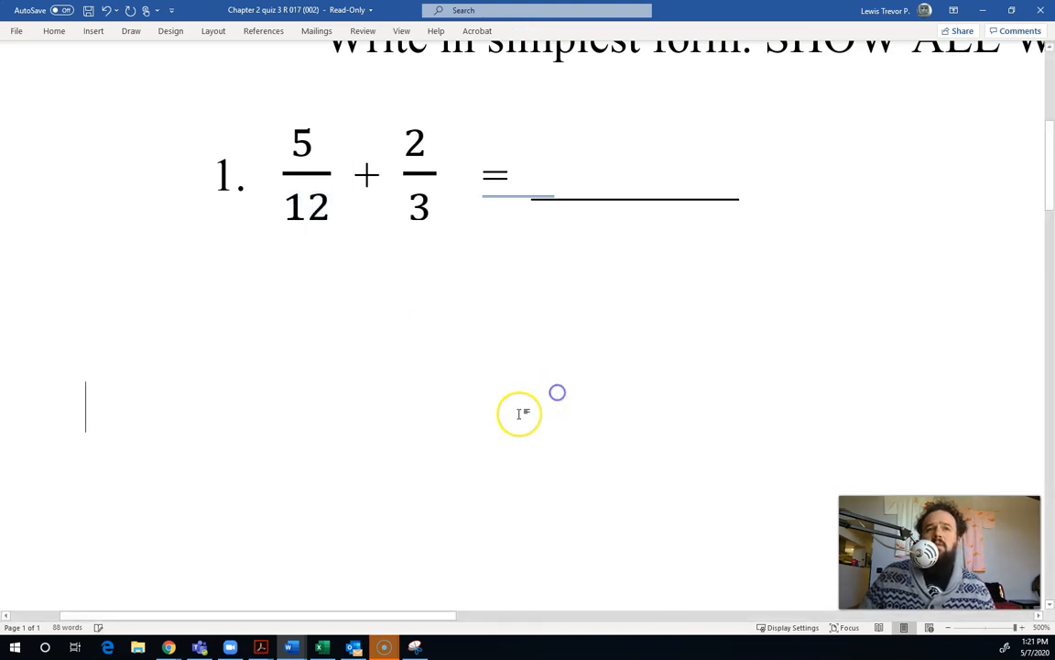
Step: Snip only the 5/12 fraction and save it as Capture in Pictures, replacing the existing file
key(alt+Tab)
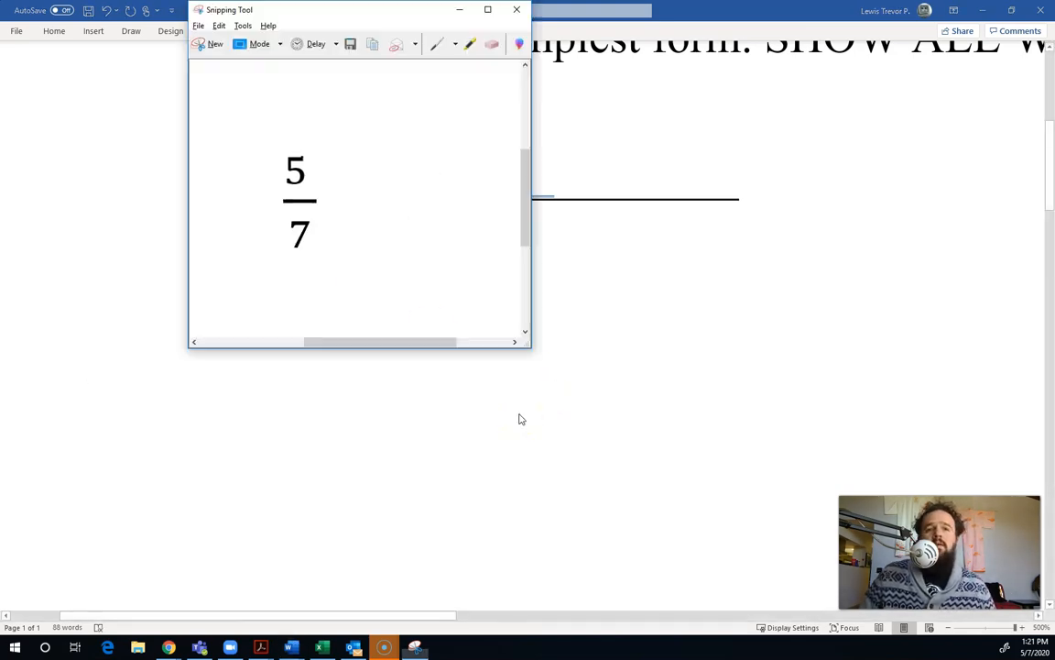
click(207, 44)
drag(259, 100, 348, 244)
click(345, 46)
key(Return)
click(565, 326)
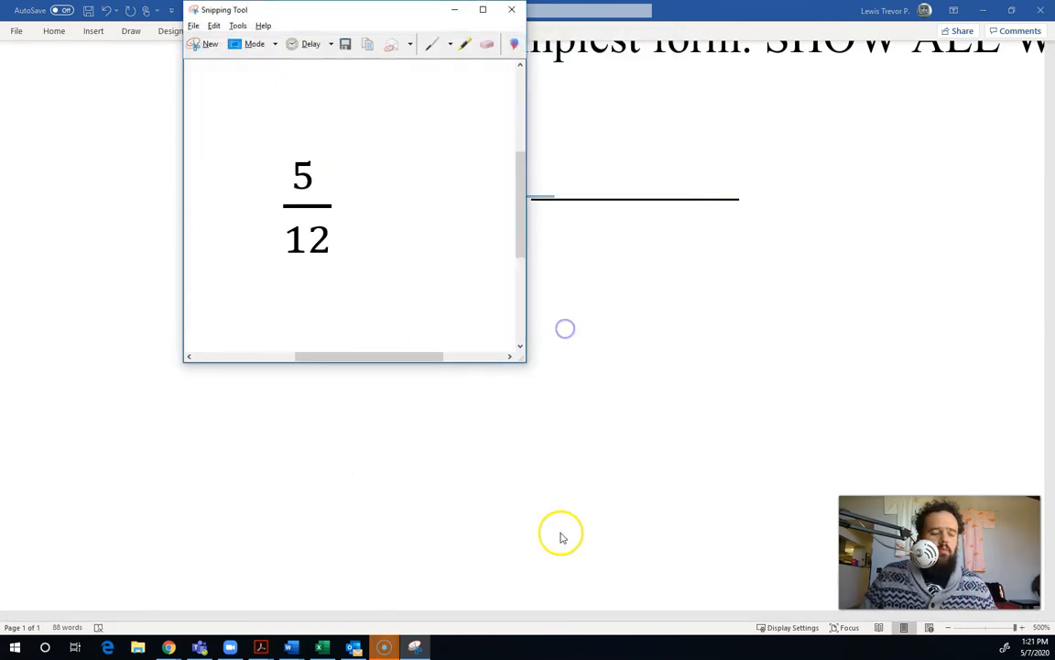
Step: Return to the form in Chrome and insert the updated Capture image from Pictures into Option 2
key(alt+Tab)
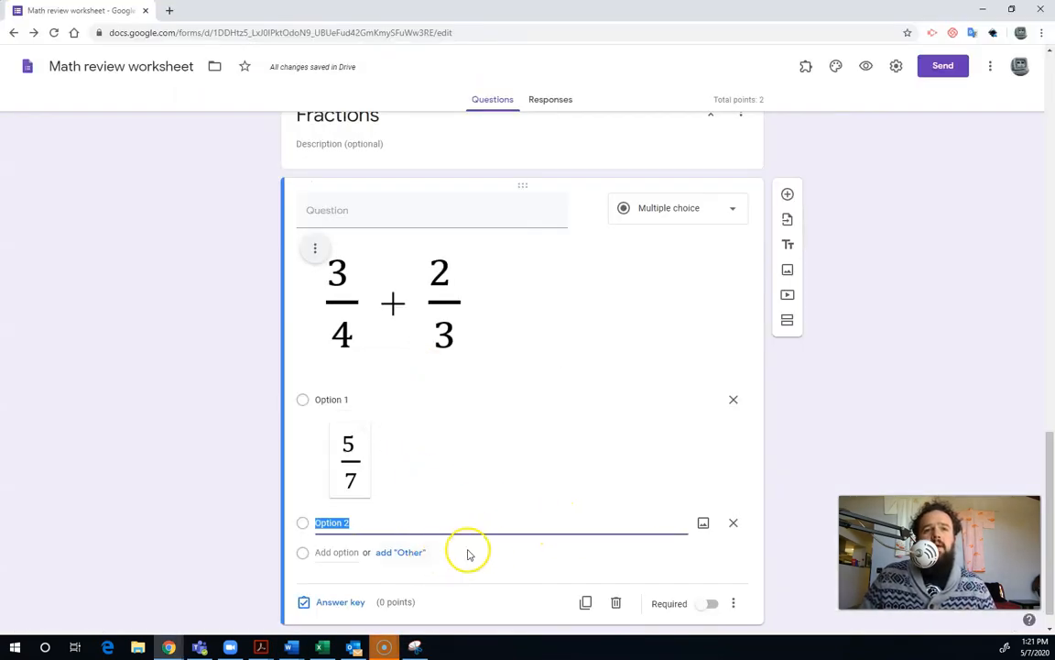
click(703, 522)
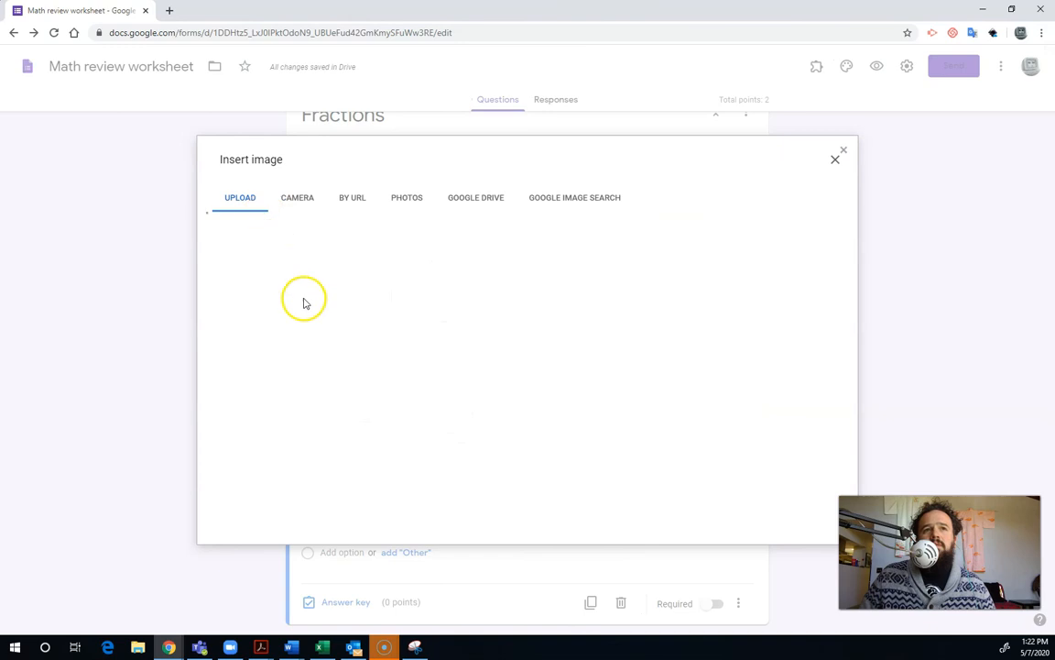
click(513, 418)
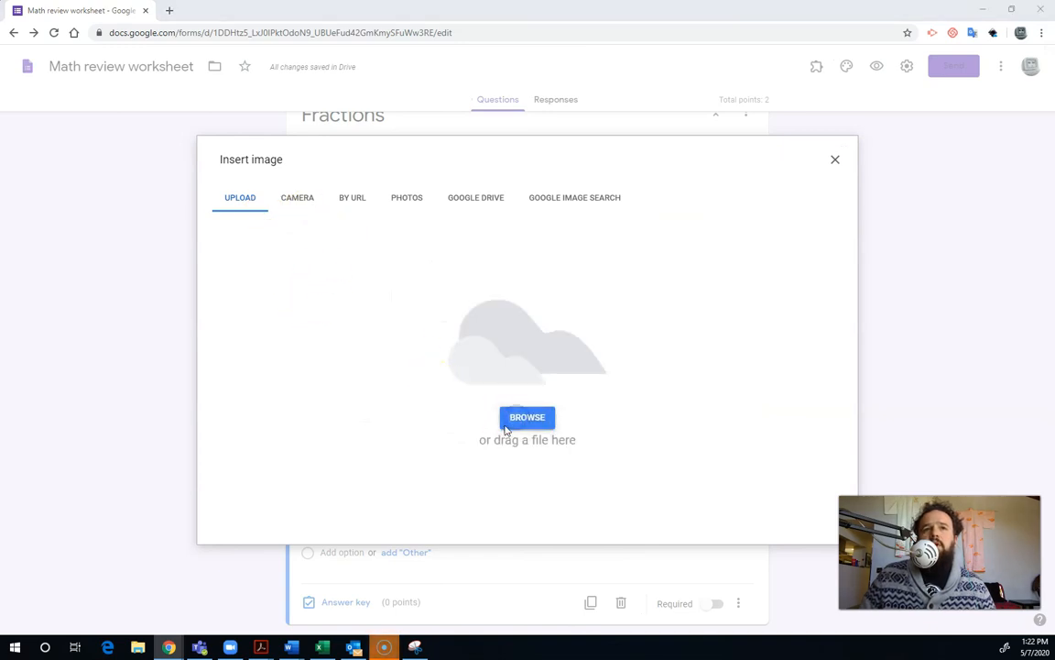
click(47, 164)
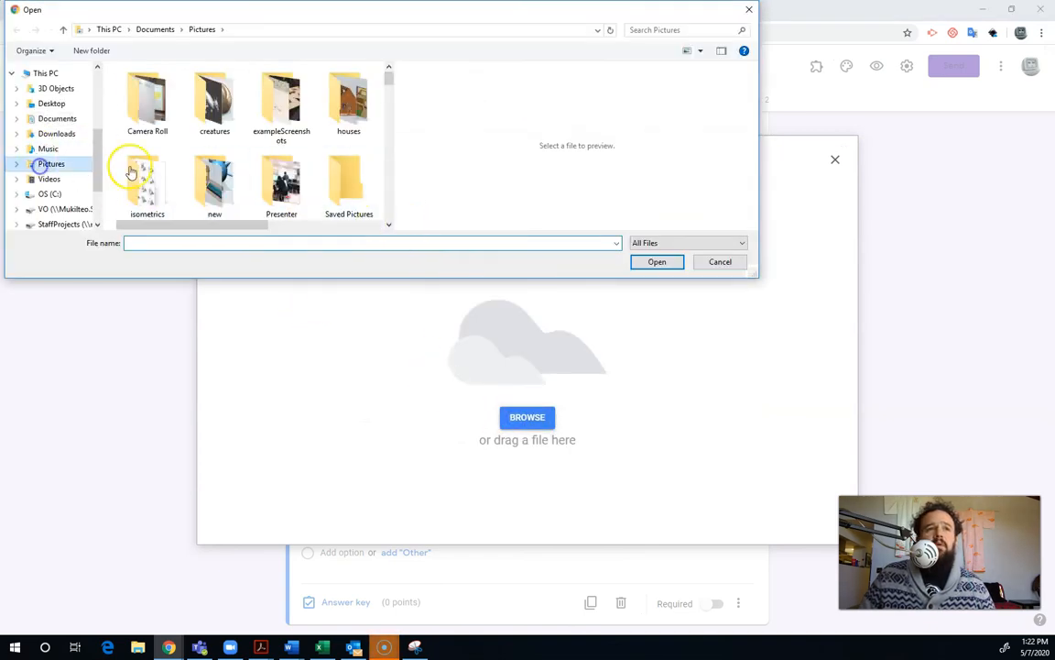
click(160, 87)
click(656, 262)
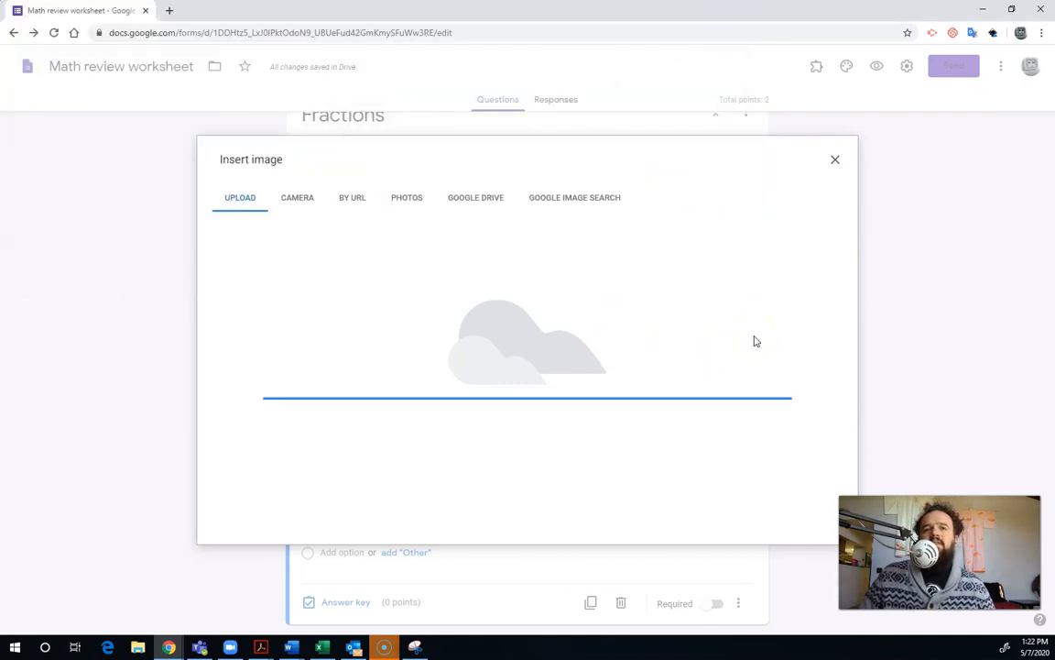
scroll(578, 369, down, 2)
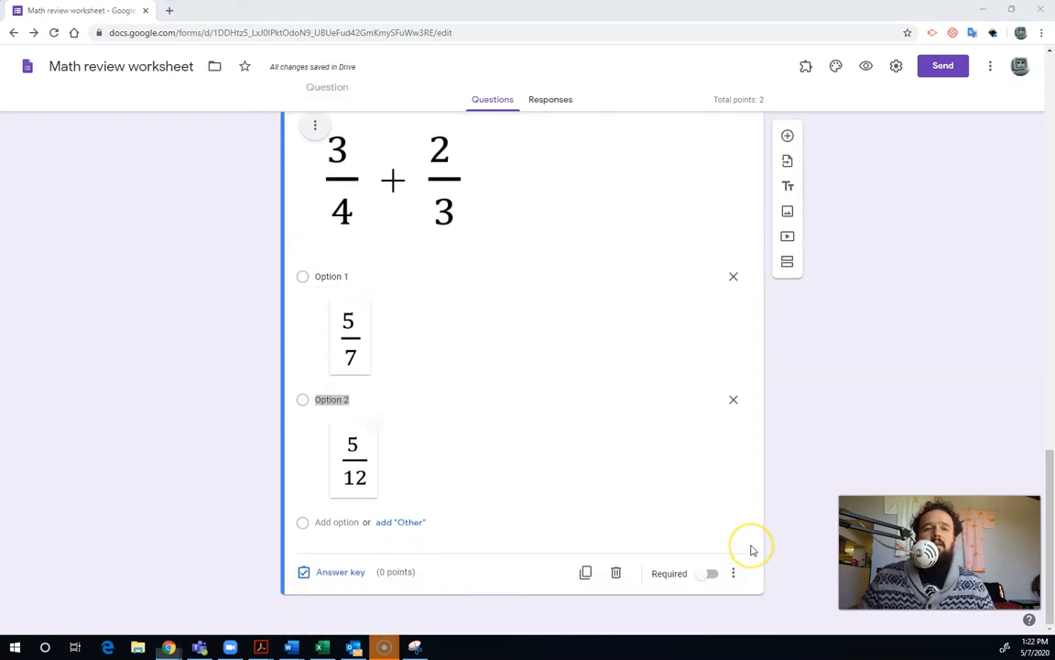
Step: Back in the Word document, change the numerator of the first fraction in problem 1 to 17
key(alt+Tab)
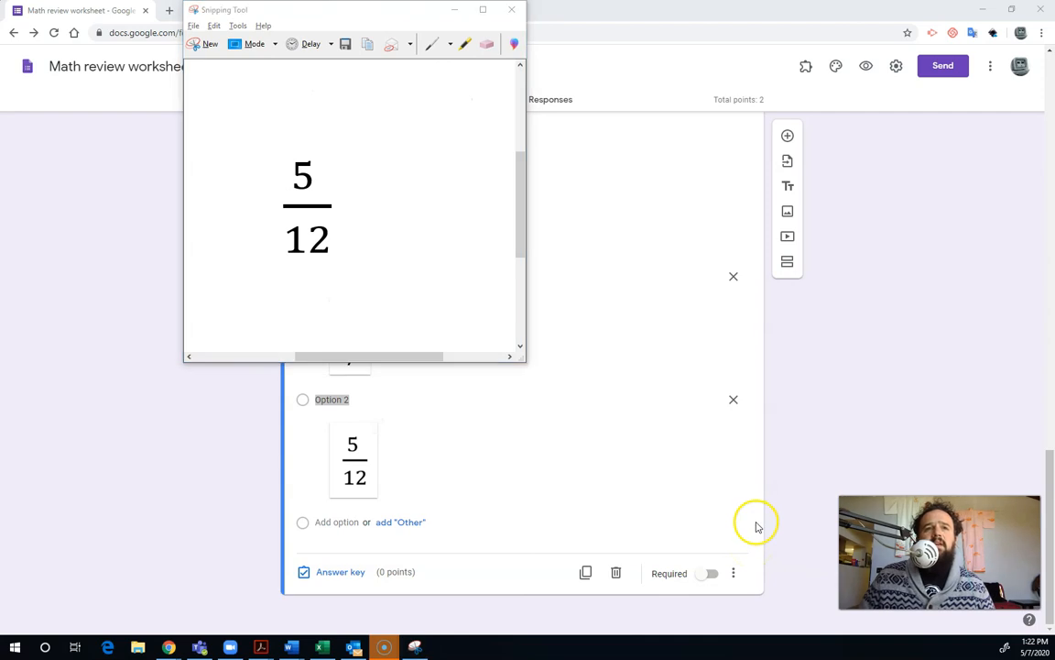
key(alt+Tab)
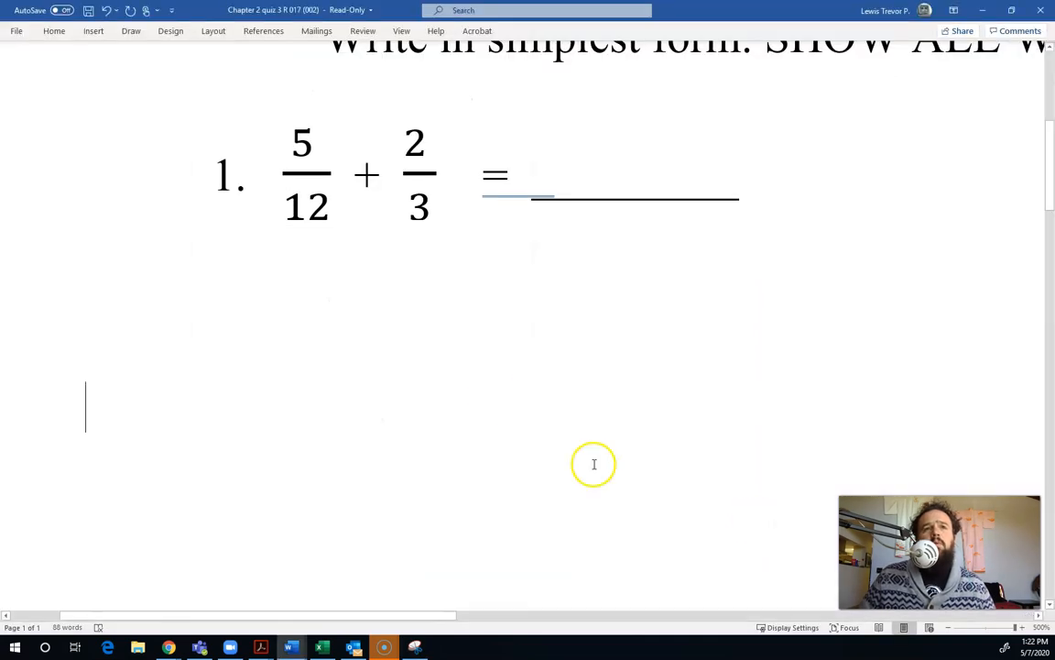
click(287, 142)
double_click(303, 141)
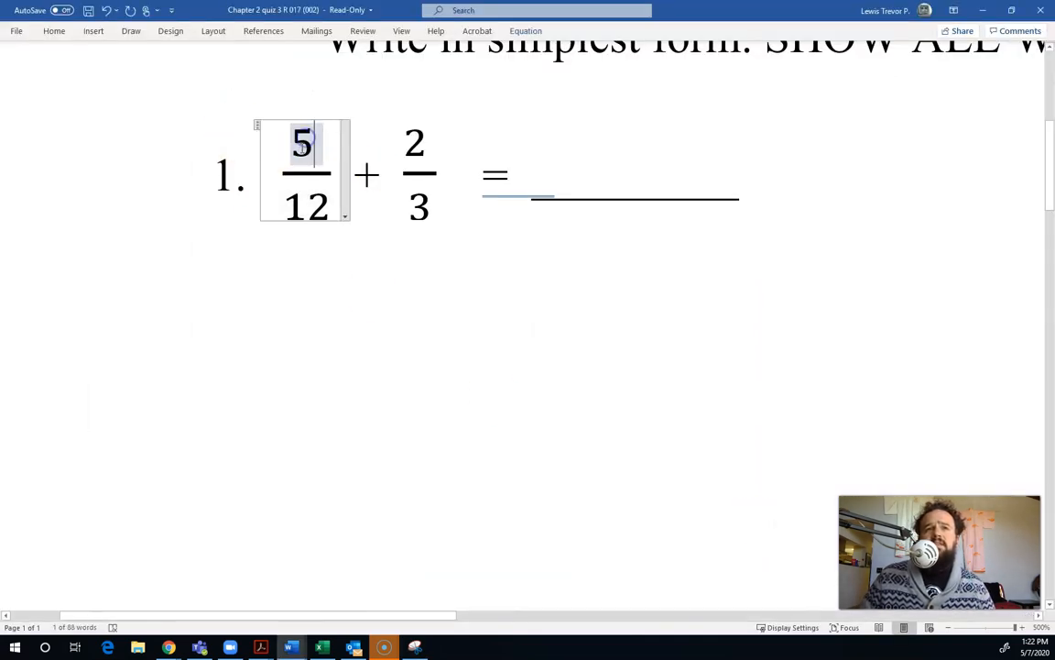
key(BackSpace)
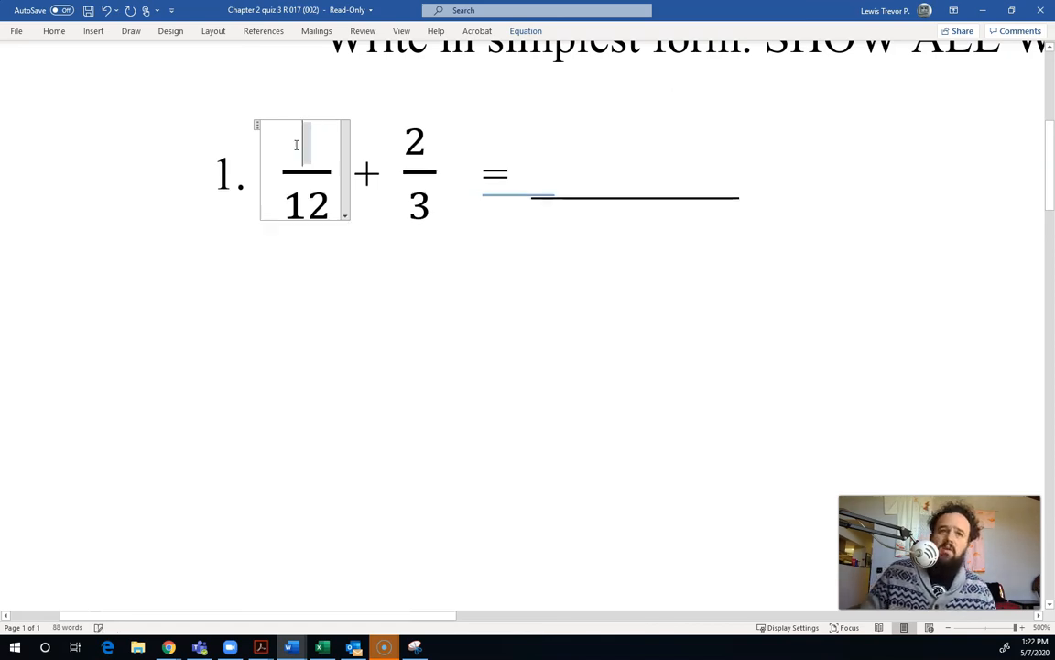
text(17)
click(242, 161)
click(499, 420)
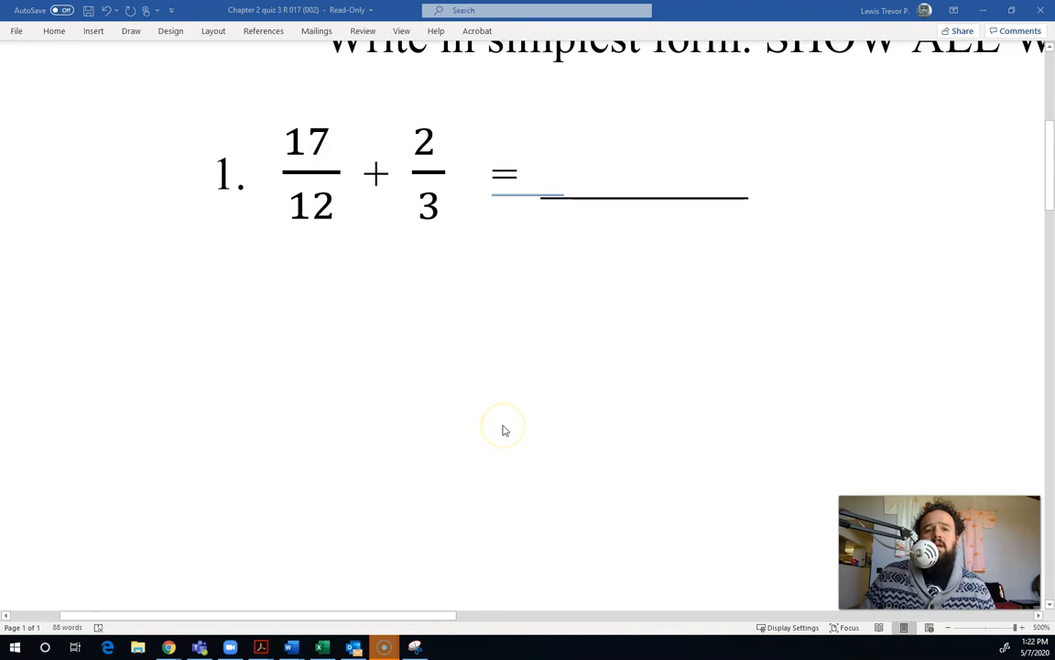
Step: Take a new snip of only the 17/12 fraction and switch back to the form in Chrome
key(alt+Tab)
click(195, 42)
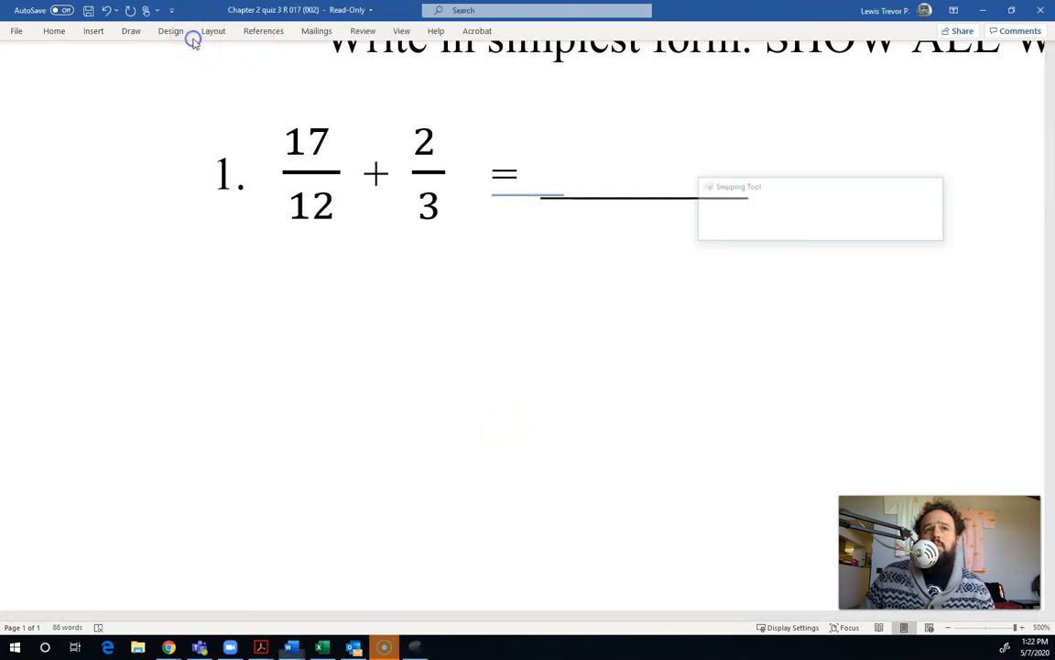
drag(259, 102, 357, 239)
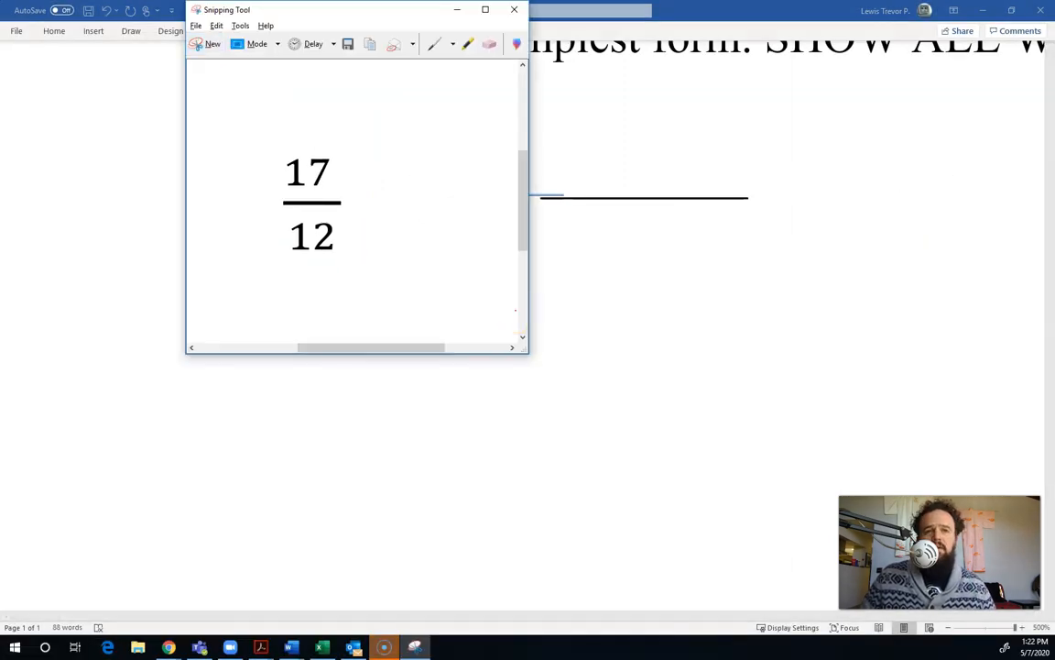
click(291, 647)
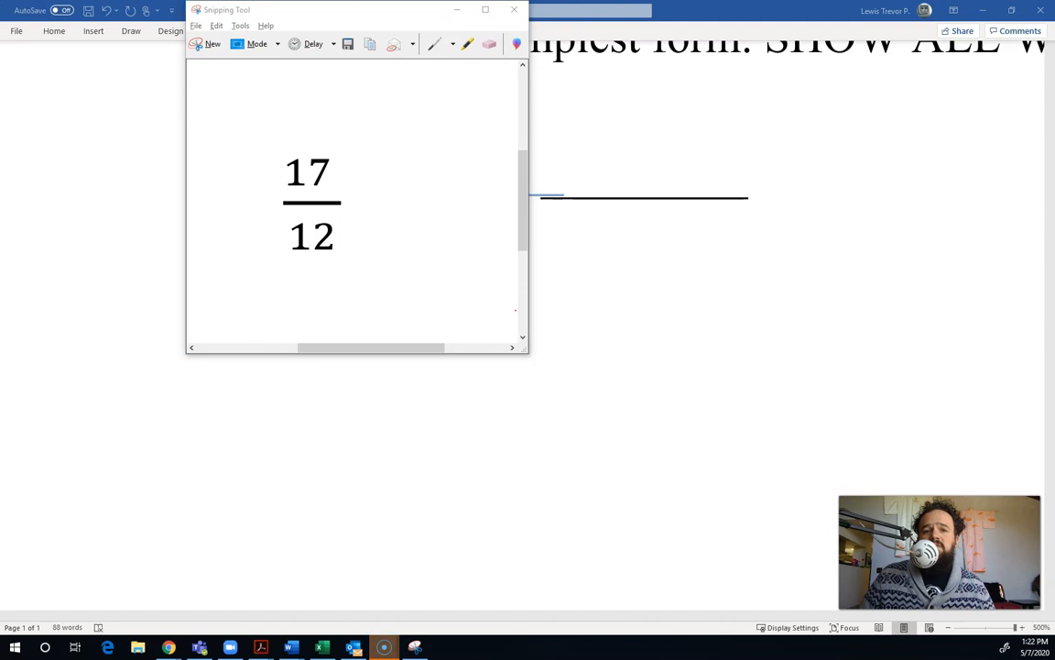
key(alt+Tab)
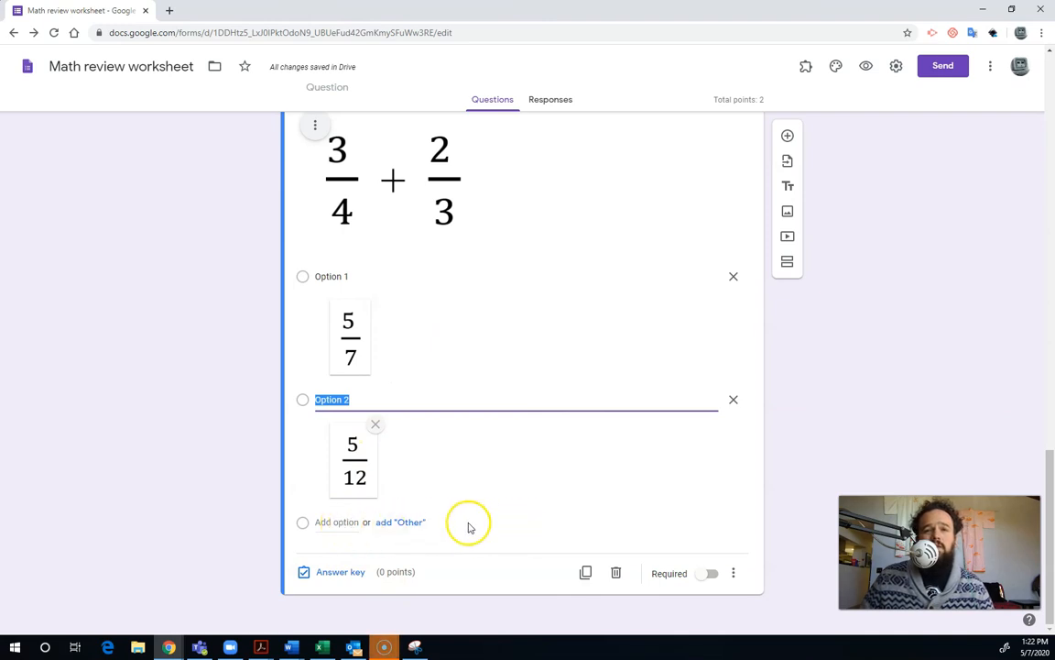
Step: Add Option 3 to the fraction question and insert the Capture image of 17/12 from the Pictures folder into it
click(330, 524)
click(703, 522)
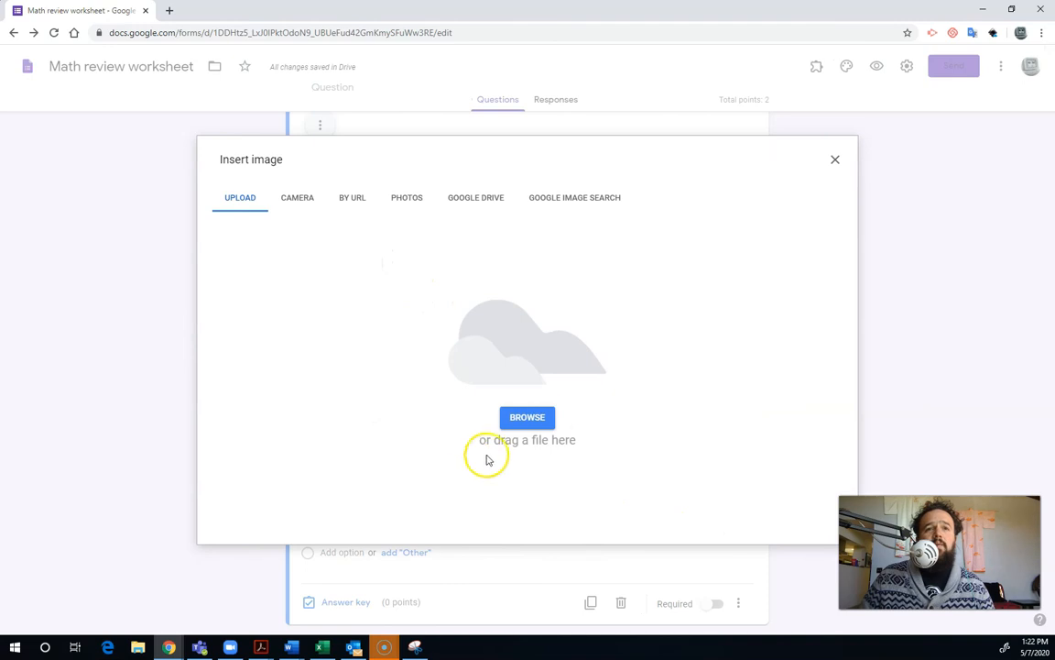
click(527, 416)
click(51, 163)
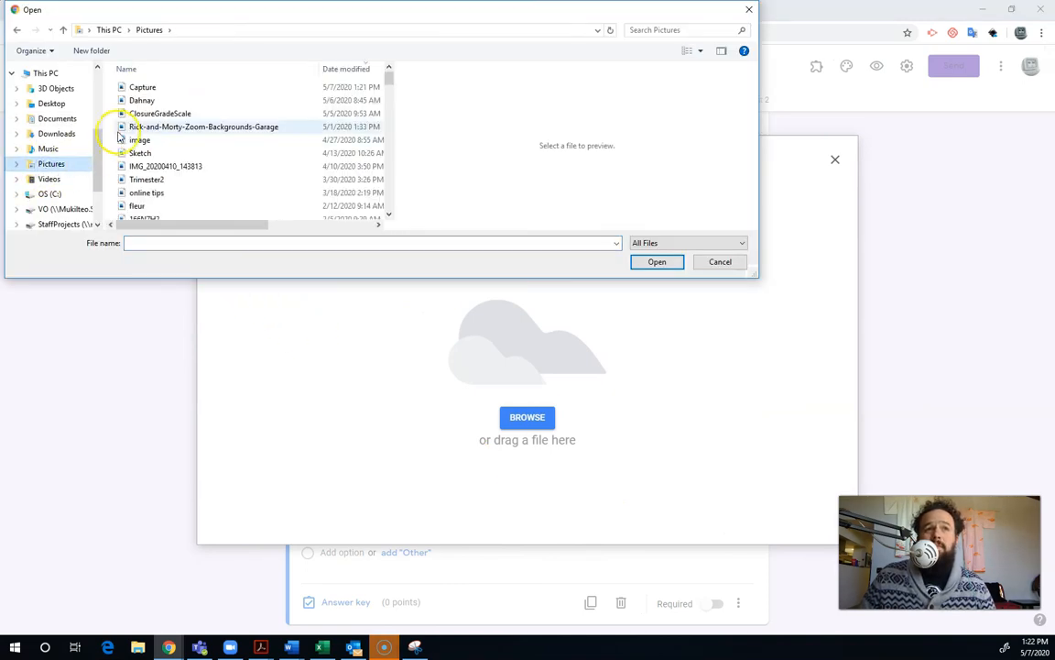
click(142, 87)
click(658, 263)
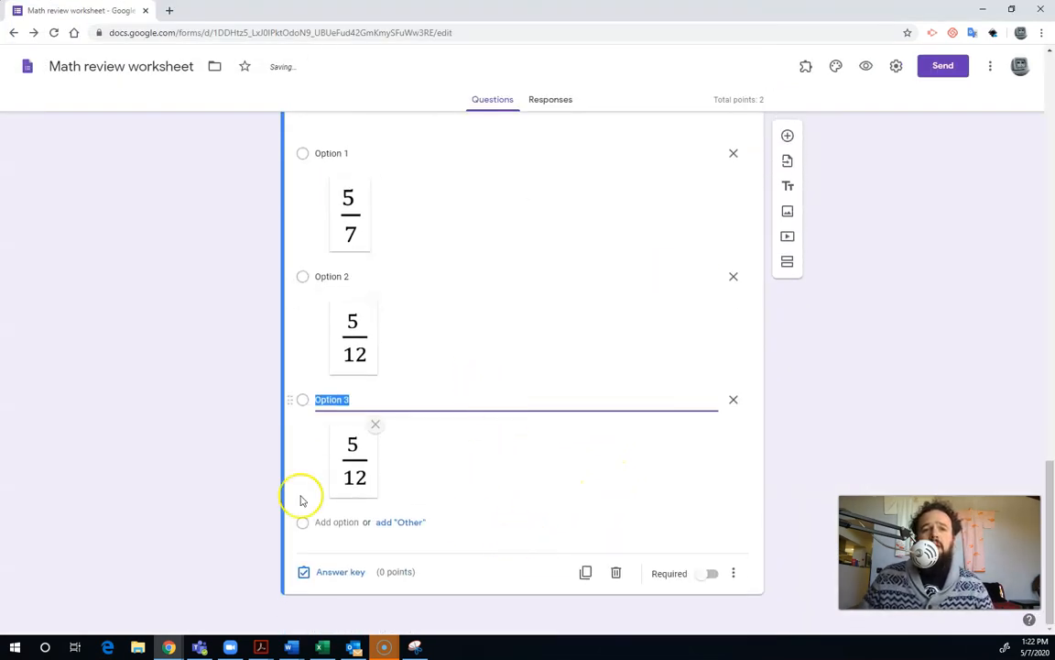
Step: In the fraction question's answer key, mark only Option 3 (17/12) as the correct answer
click(340, 572)
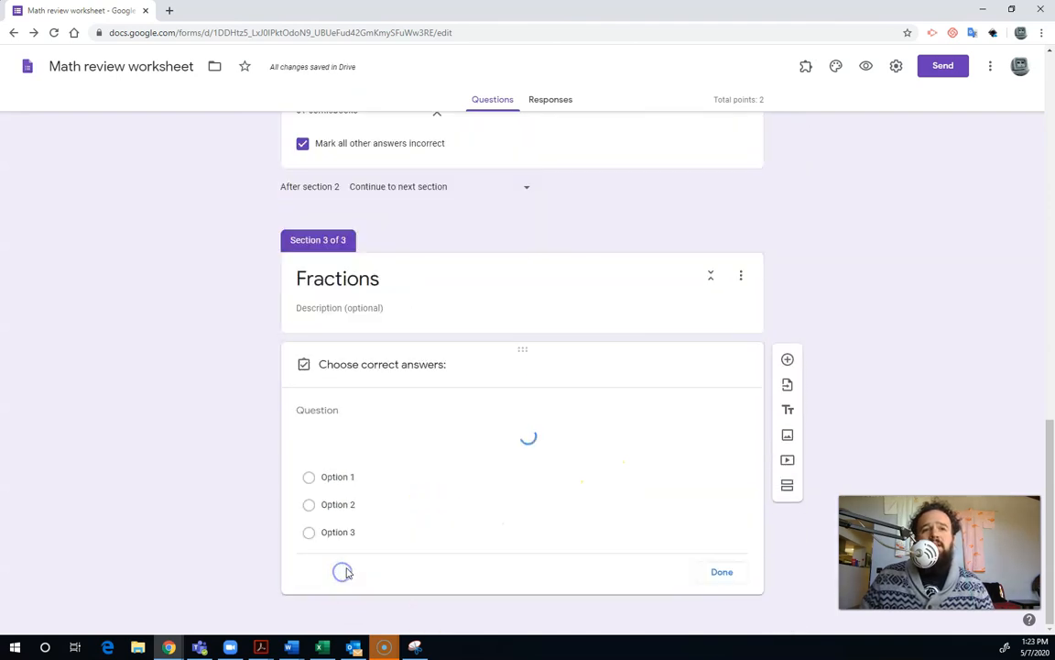
scroll(436, 510, down, 4)
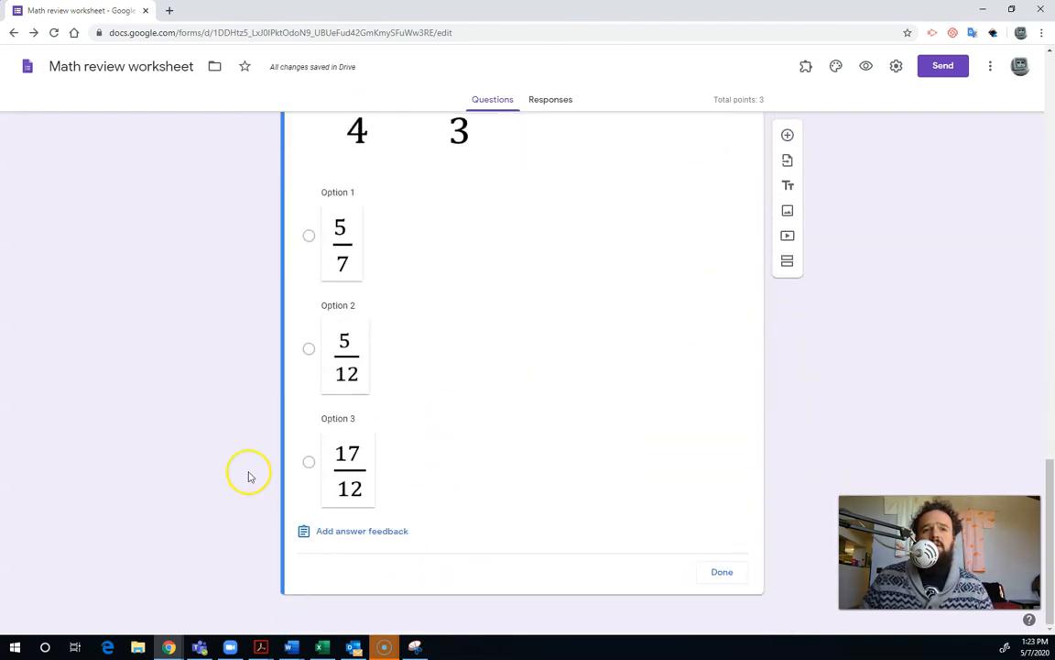
click(308, 462)
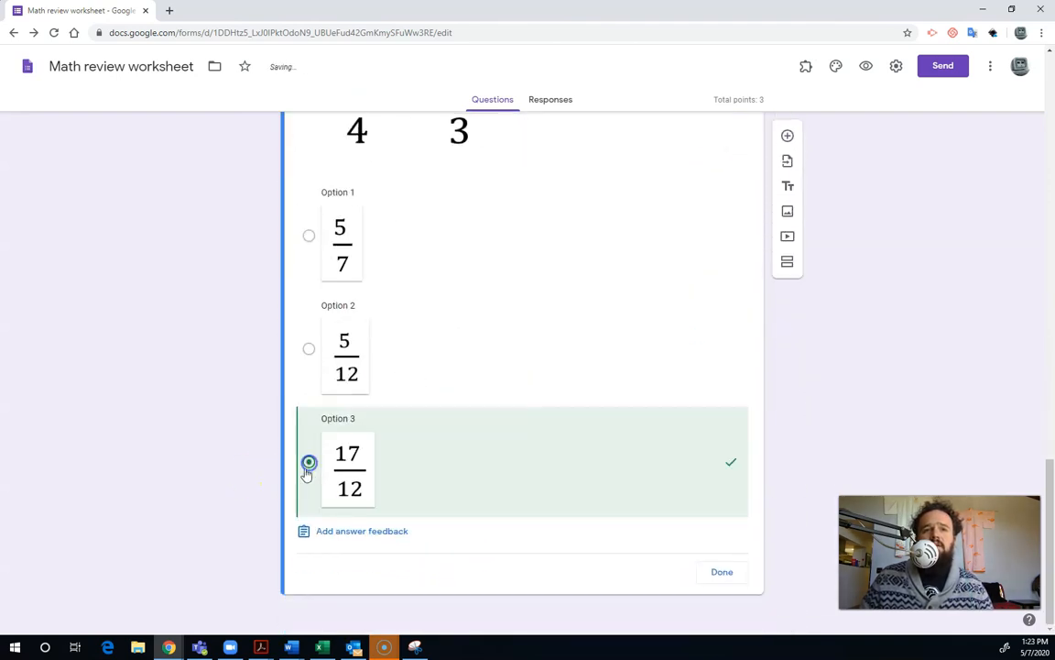
click(309, 350)
click(308, 353)
click(307, 236)
click(305, 240)
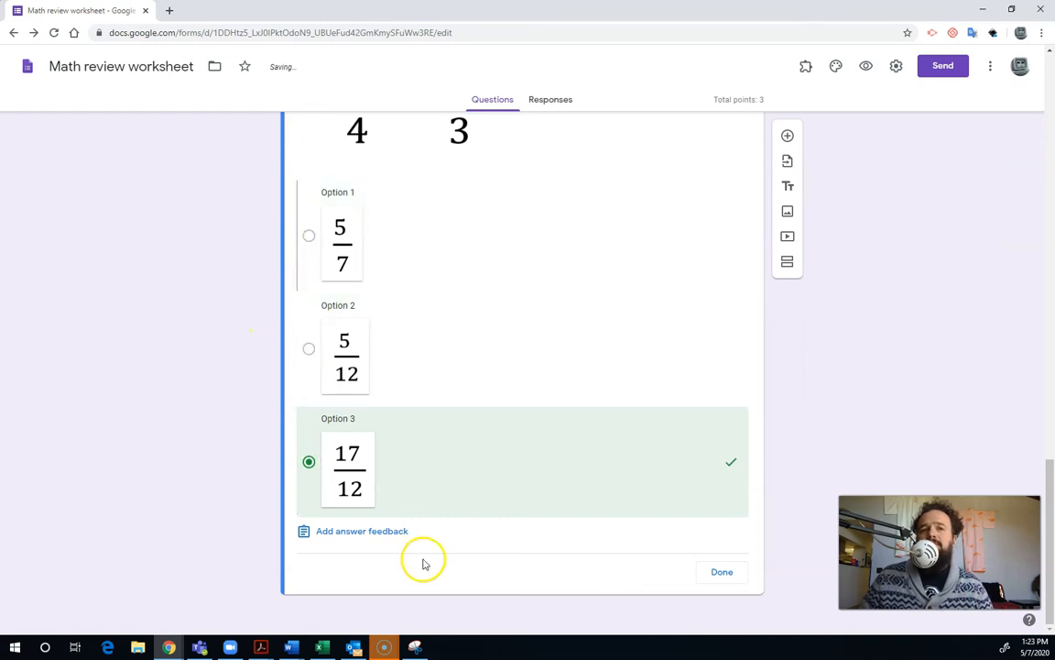
Step: Look at the answer feedback settings for incorrect and correct answers, leave without adding feedback, and close the answer key
click(384, 534)
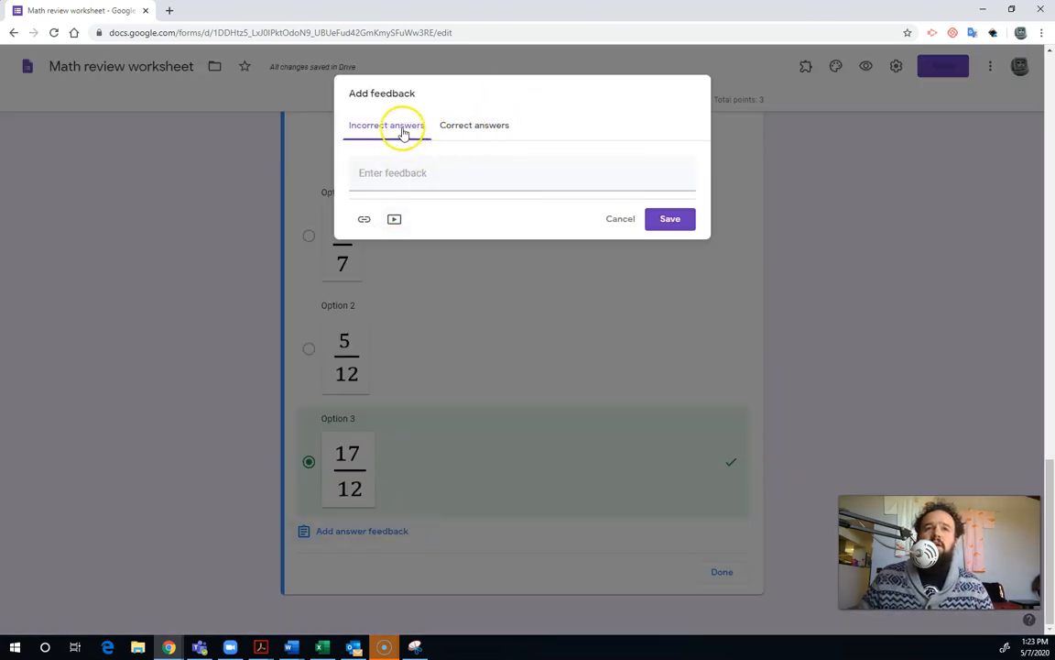
click(474, 129)
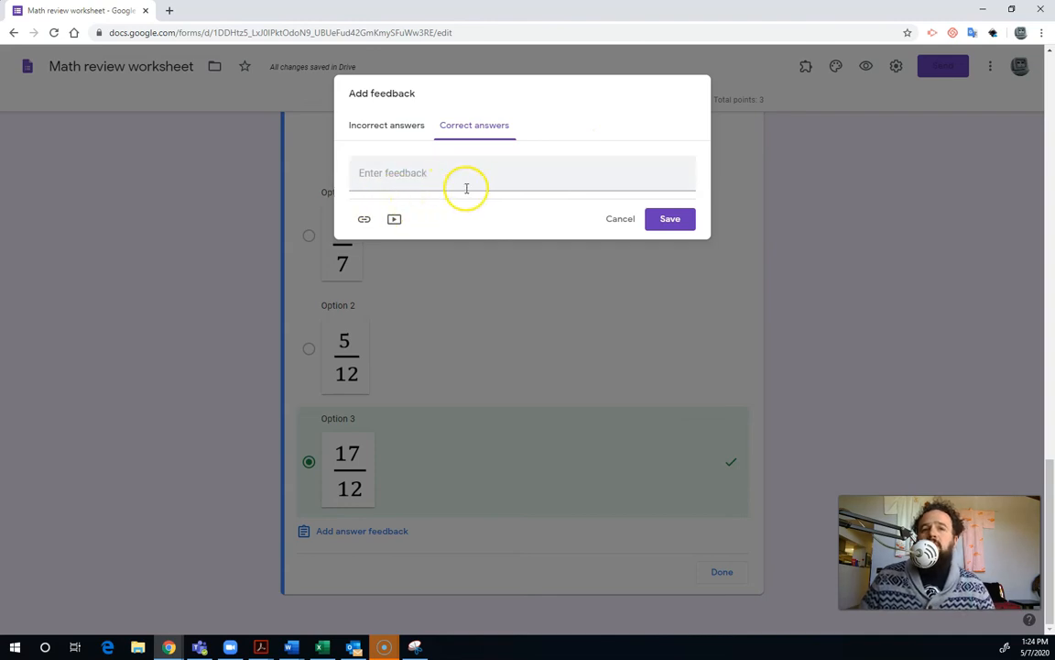
click(623, 220)
click(724, 571)
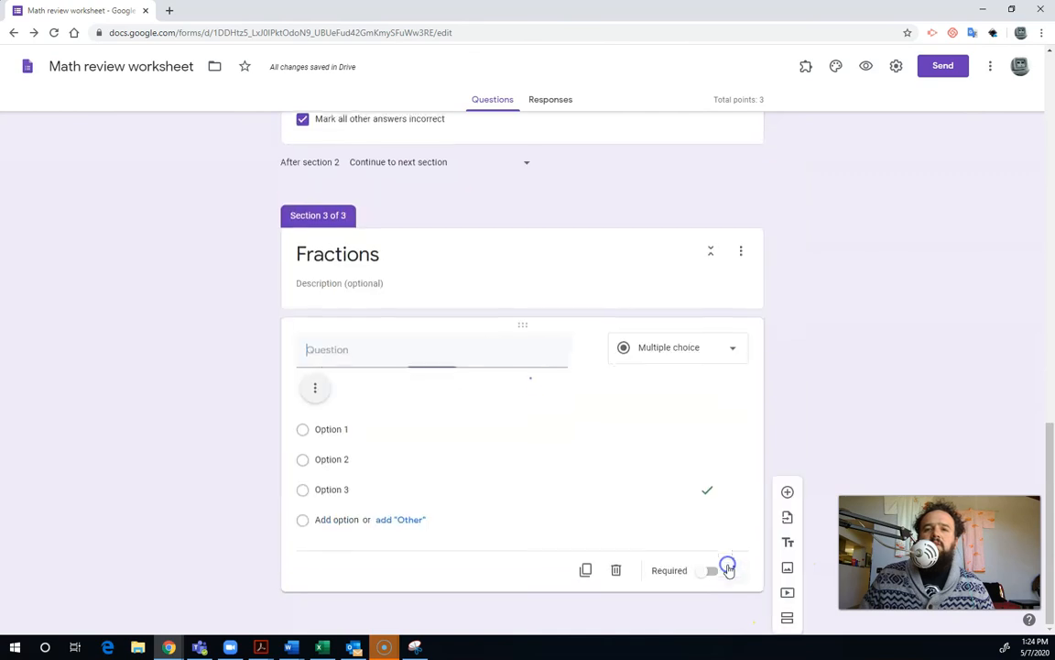
Step: Look over the whole form and view its link in the Send form options, closing them without sending
scroll(657, 358, up, 15)
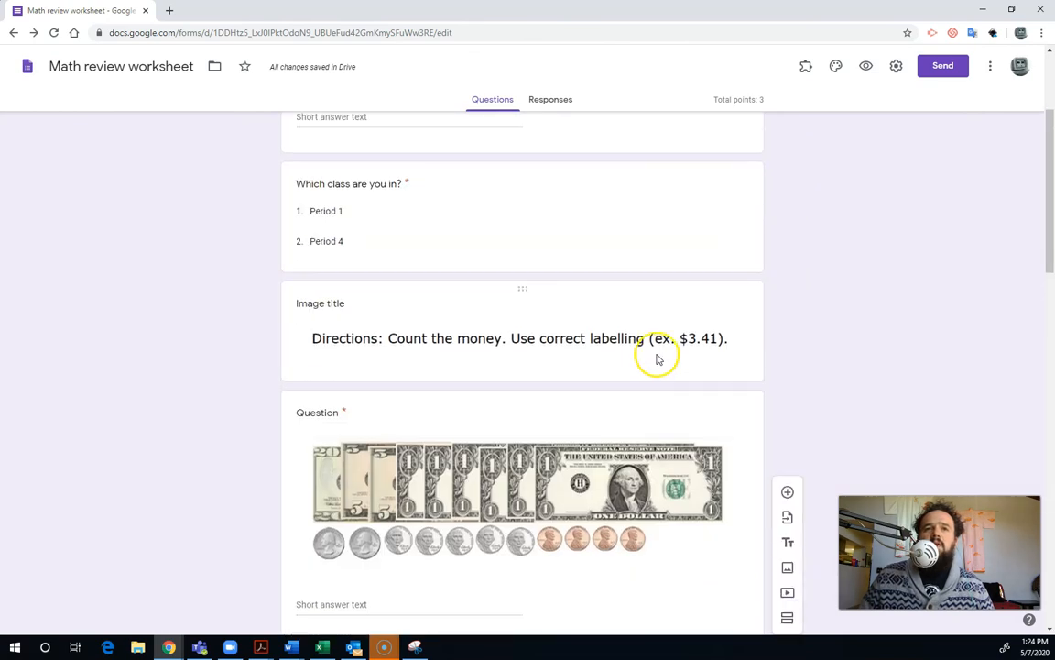
scroll(657, 358, up, 2)
scroll(692, 362, down, 1)
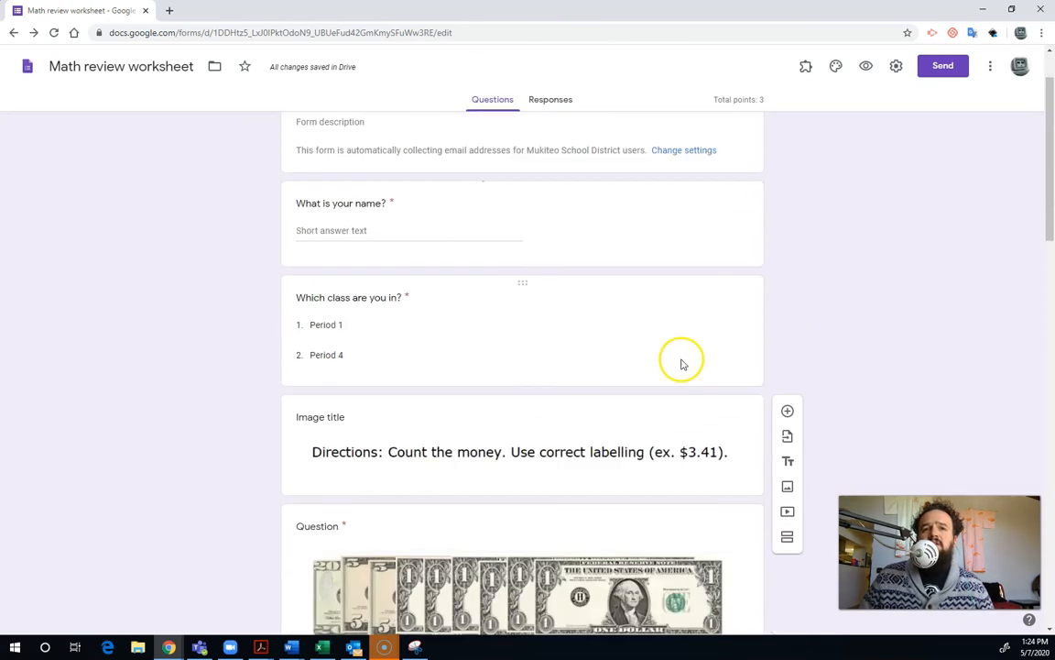
scroll(681, 364, down, 15)
click(942, 65)
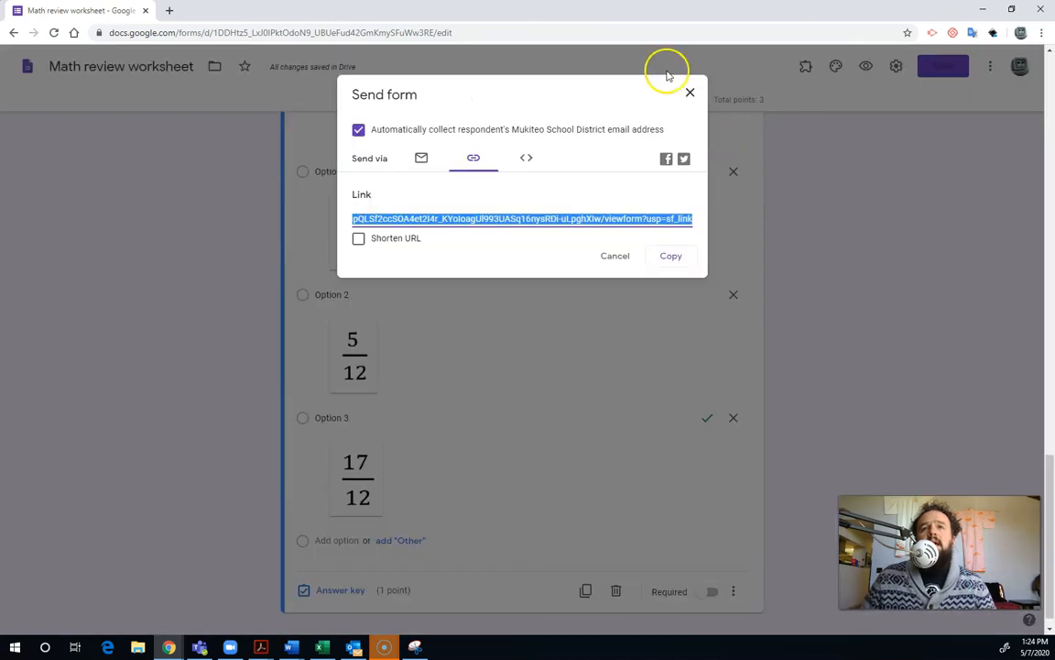
click(690, 91)
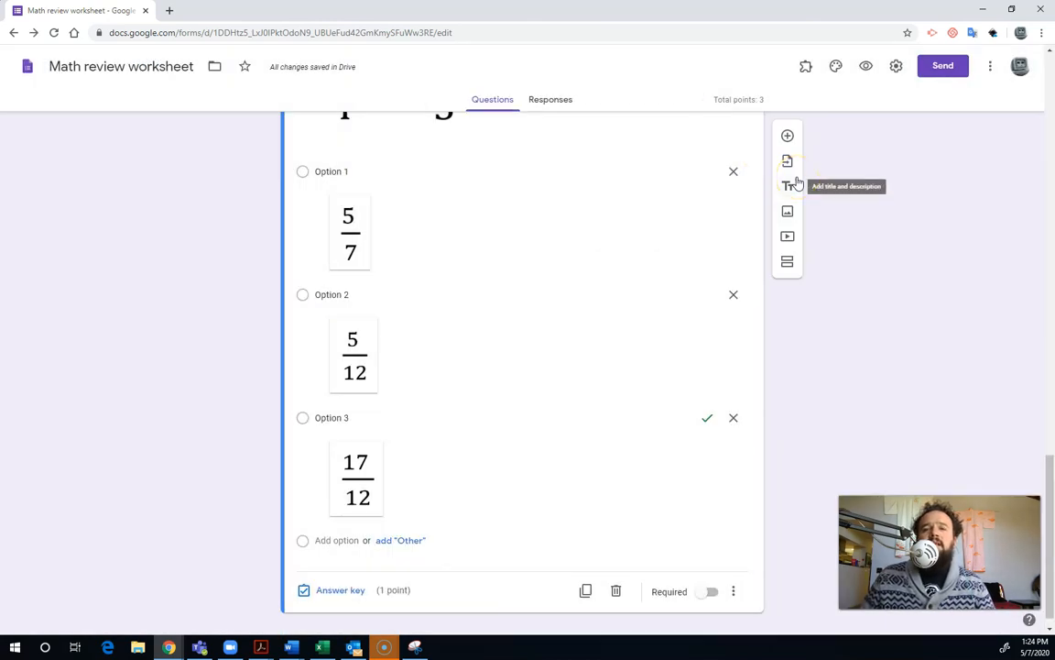